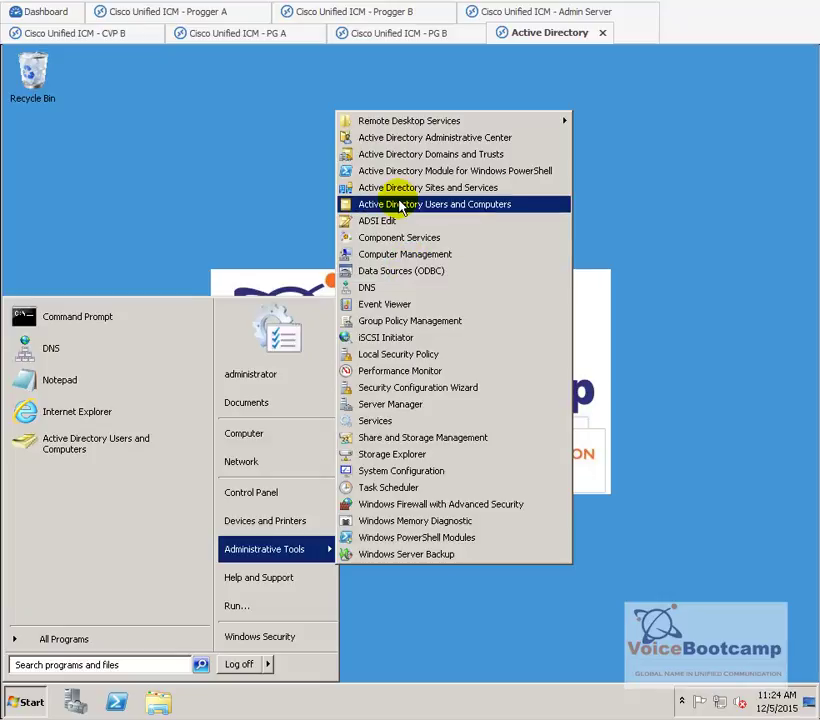
- Launch Active Directory Users and Computers and expand corp.voicebootcamp.com to show its Users container
{"action": "left_click", "coordinate": [527, 206]}
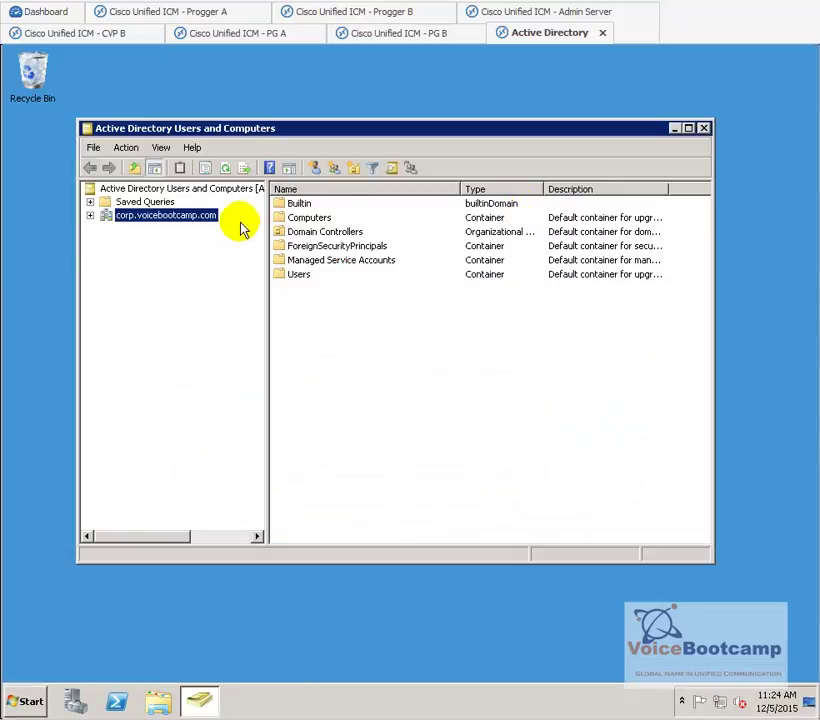
{"action": "double_click", "coordinate": [172, 216]}
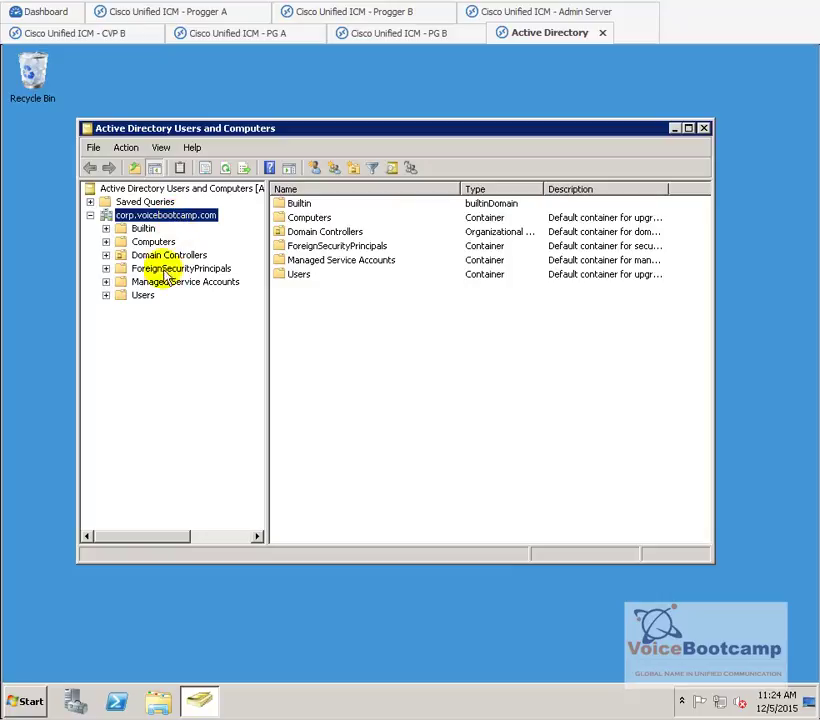
{"action": "left_click", "coordinate": [143, 294]}
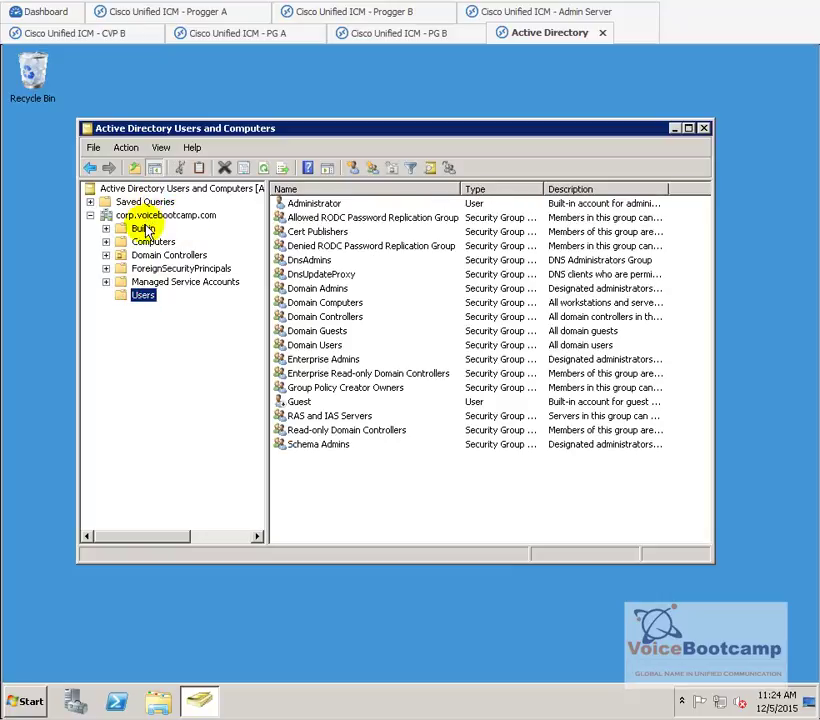
- Browse the Builtin, Computers, Domain Controllers, Users and Saved Queries containers
{"action": "left_click", "coordinate": [143, 228]}
{"action": "left_click", "coordinate": [152, 241]}
{"action": "left_click", "coordinate": [155, 256]}
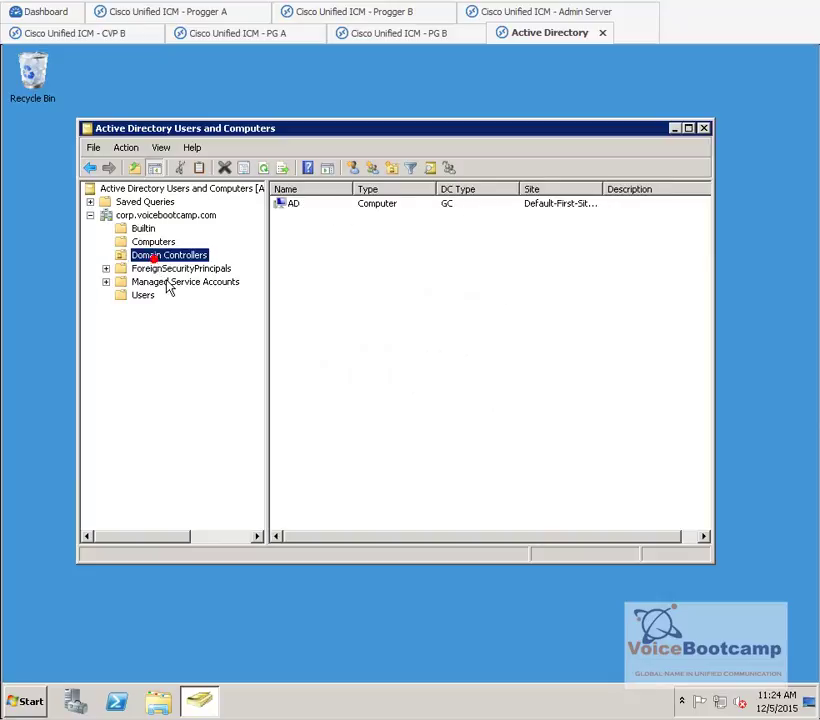
{"action": "left_click", "coordinate": [143, 295]}
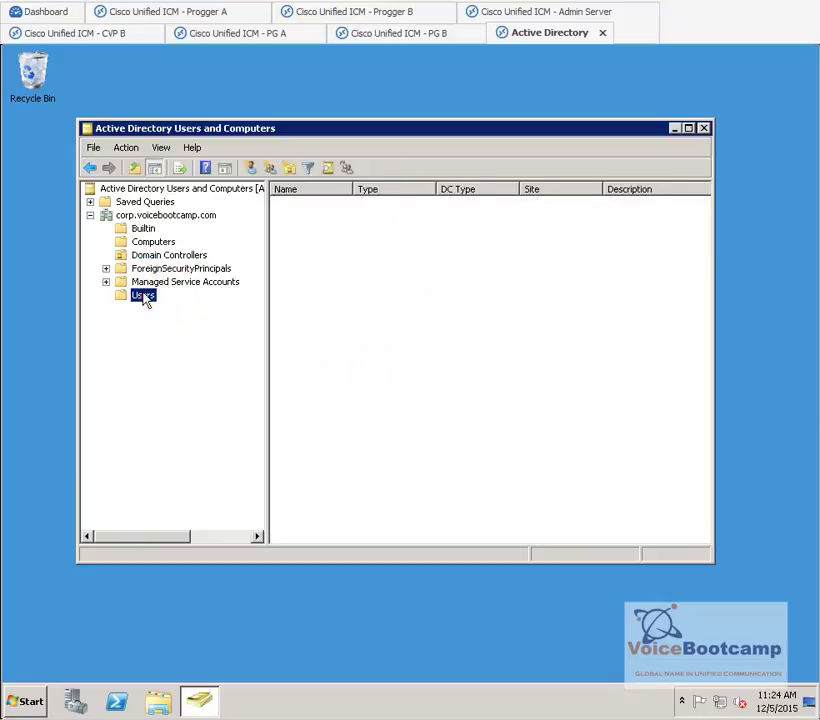
{"action": "left_click", "coordinate": [145, 202]}
{"action": "left_click", "coordinate": [150, 215]}
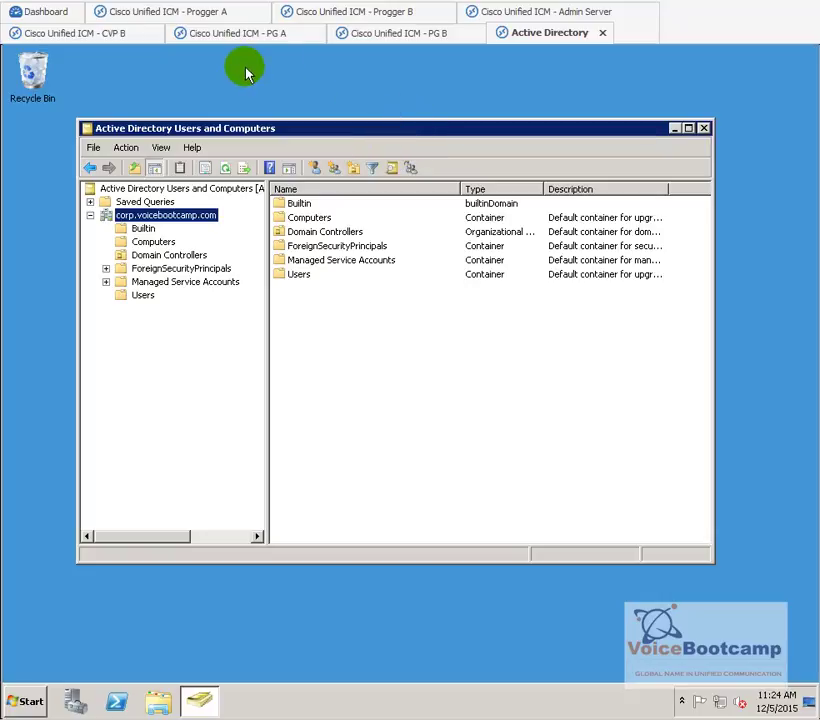
- On Progger A, check the domain selection shows CORP.VOICEBOOTCAMP.COM and close it unchanged
{"action": "left_click", "coordinate": [210, 13]}
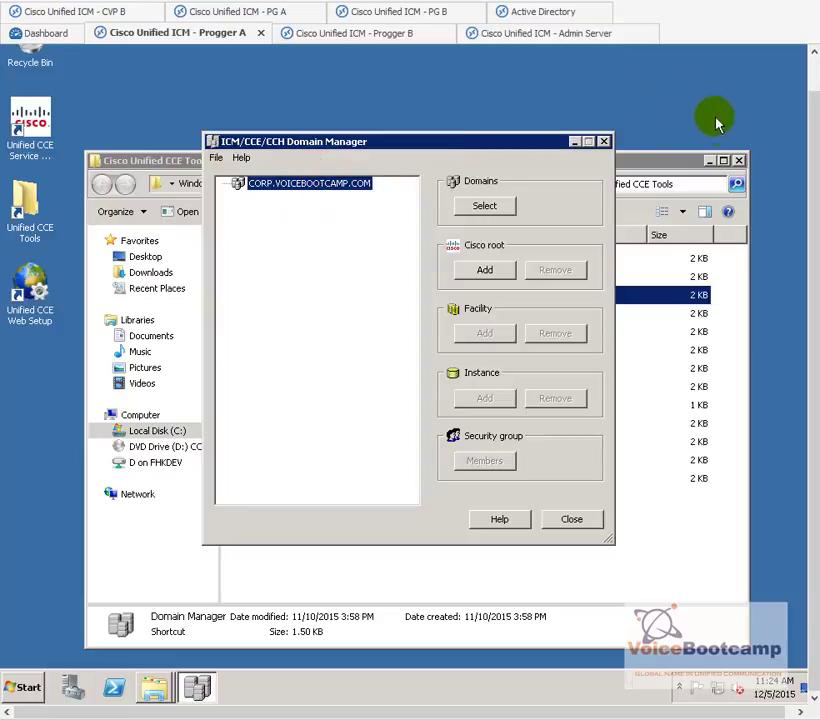
{"action": "left_click", "coordinate": [711, 160]}
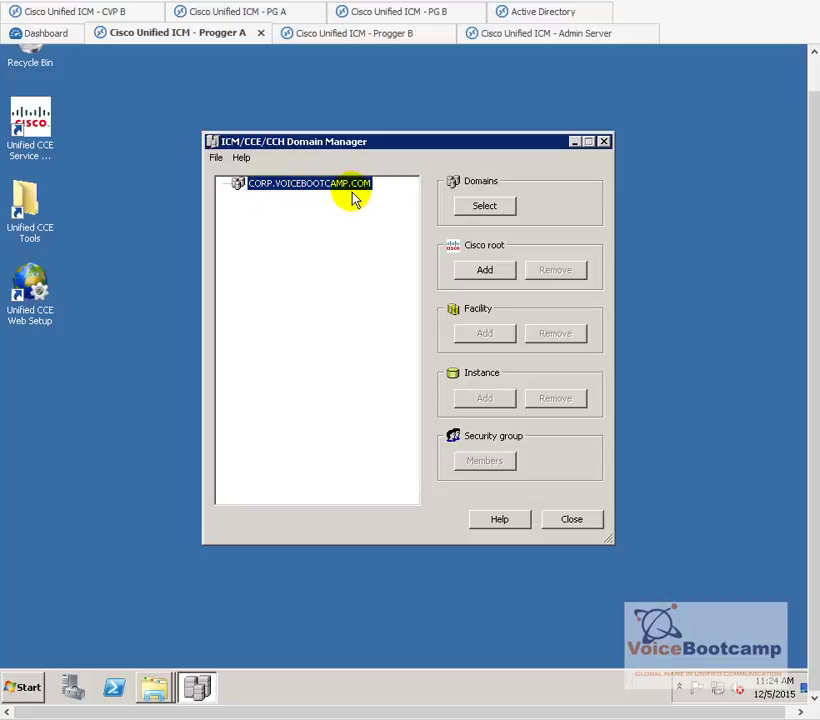
{"action": "left_click", "coordinate": [484, 205]}
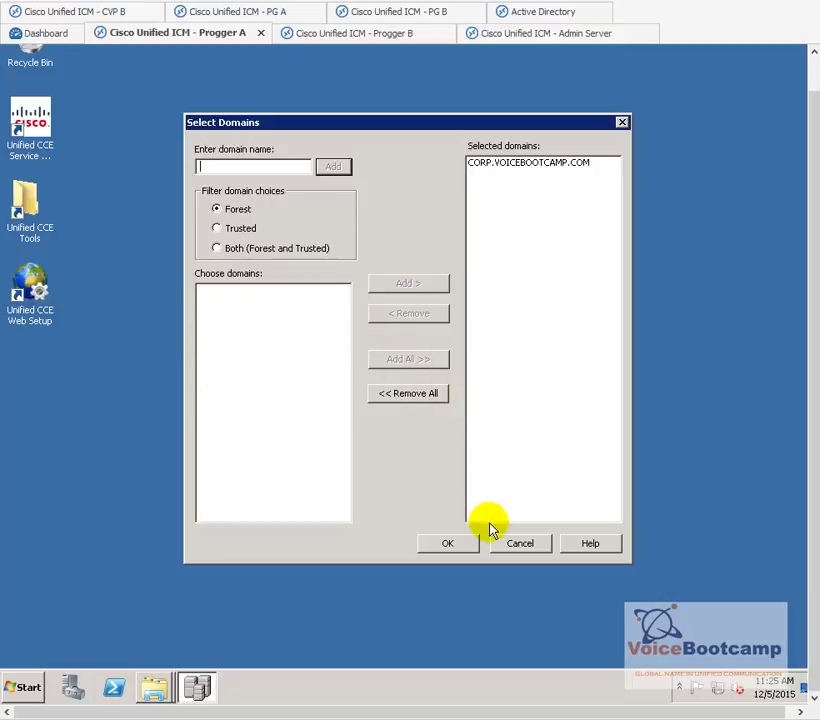
{"action": "left_click", "coordinate": [479, 168]}
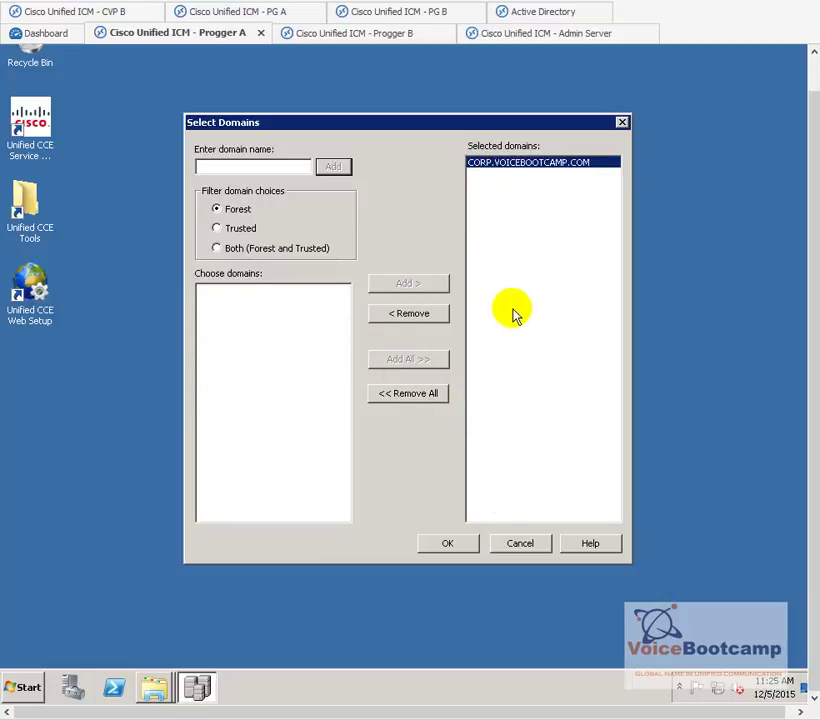
{"action": "left_click", "coordinate": [536, 545]}
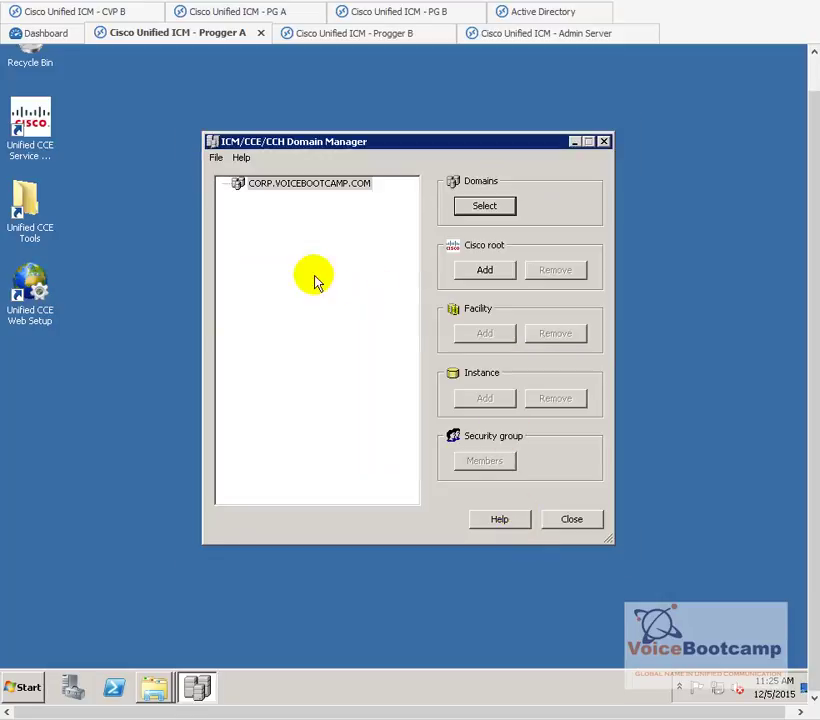
- Add the Cisco_ICM root under CORP.VOICEBOOTCAMP.COM, expand its Config and Setup groups, then return to Active Directory
{"action": "left_click", "coordinate": [483, 270]}
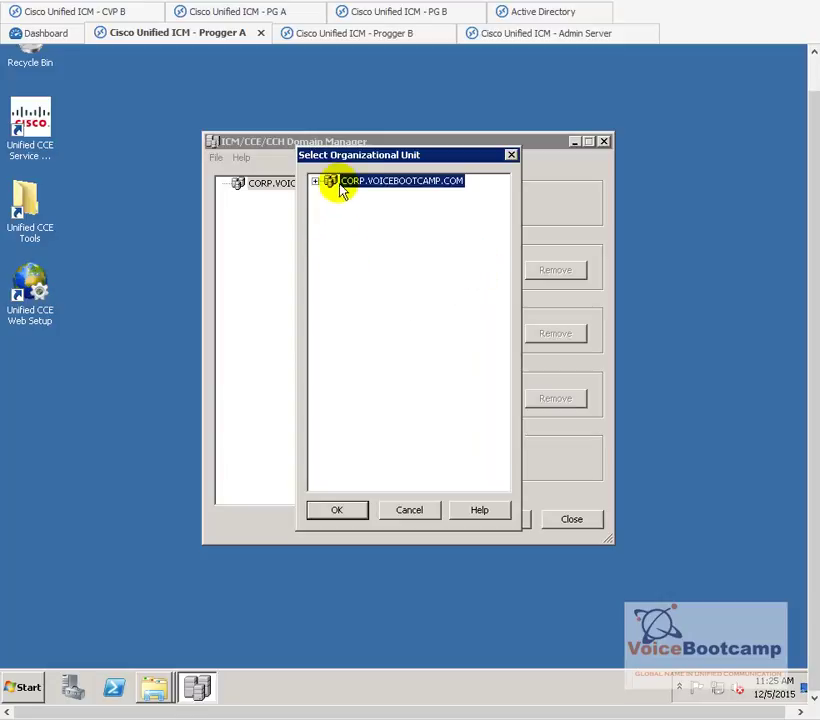
{"action": "left_click", "coordinate": [340, 511]}
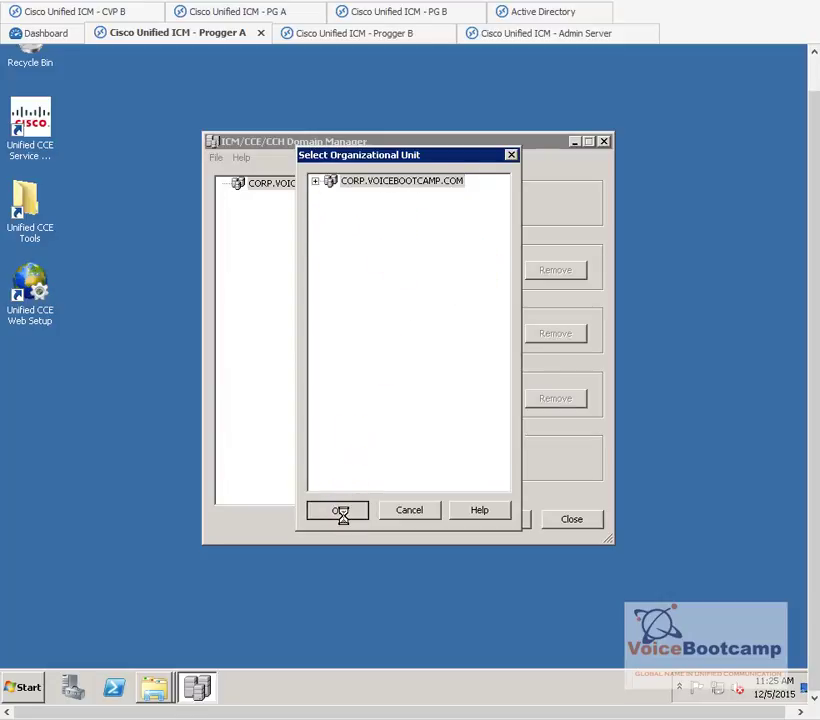
{"action": "left_click", "coordinate": [240, 198]}
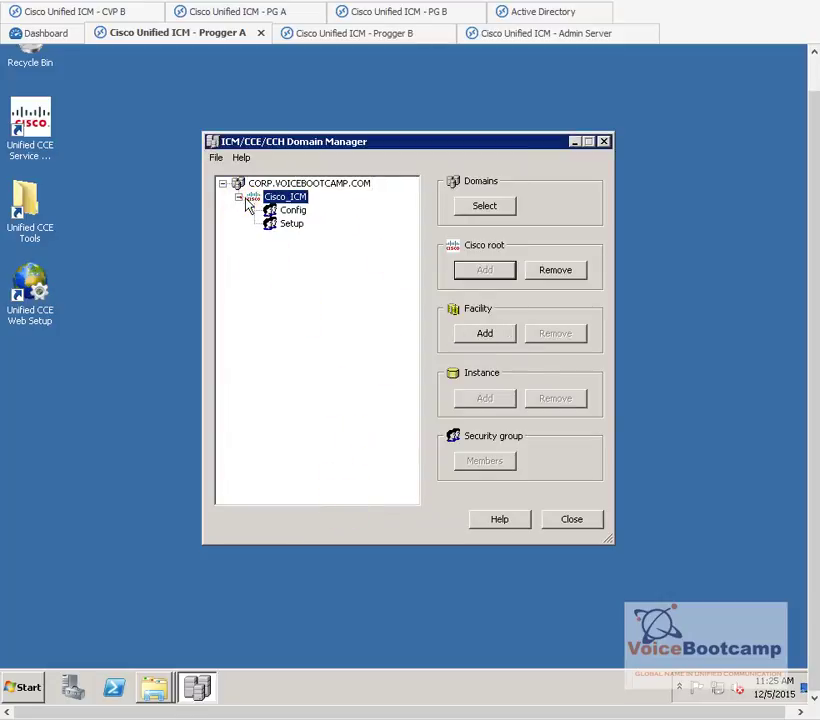
{"action": "left_click", "coordinate": [292, 199]}
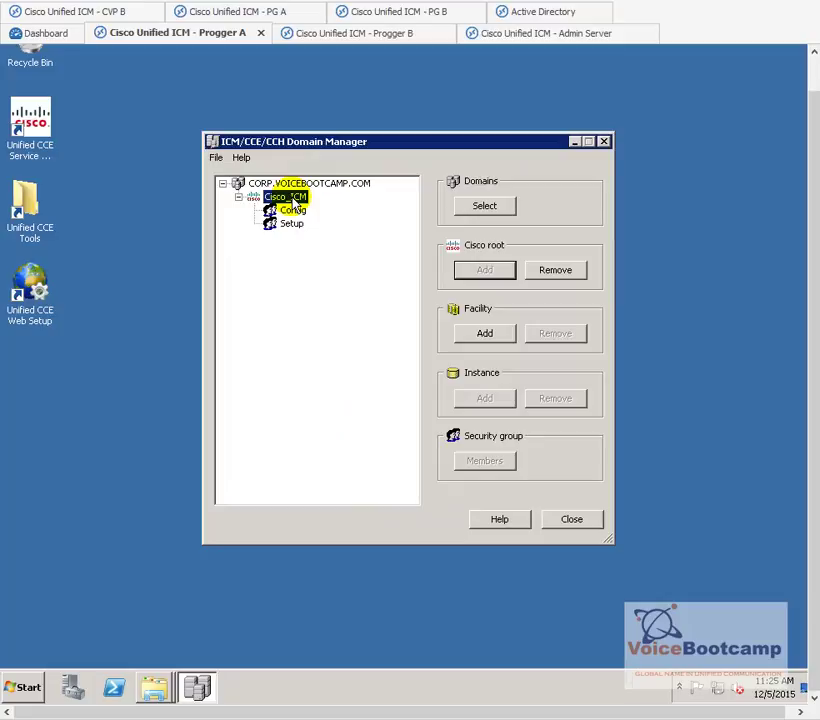
{"action": "left_click", "coordinate": [488, 272]}
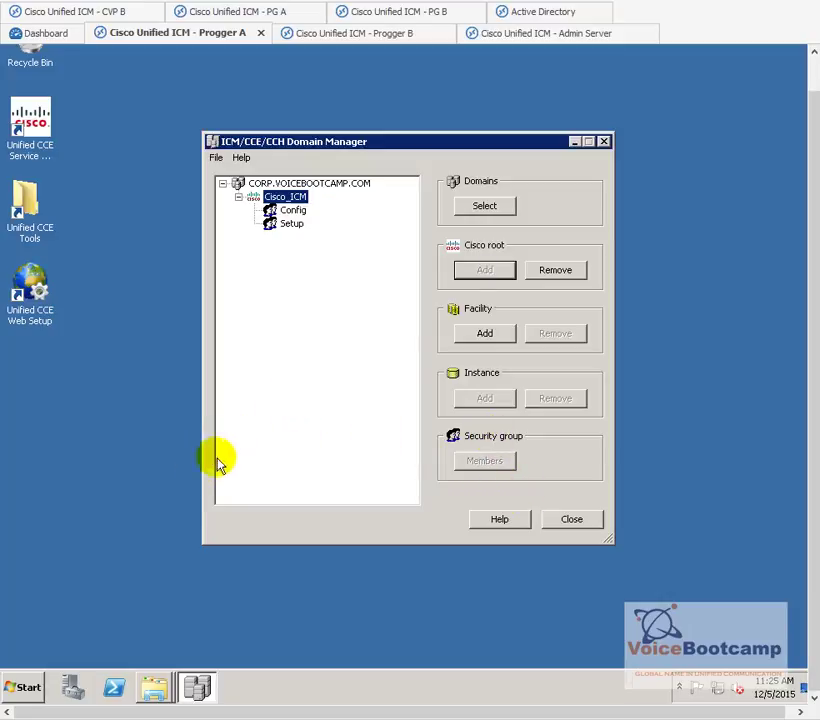
{"action": "left_click", "coordinate": [527, 18]}
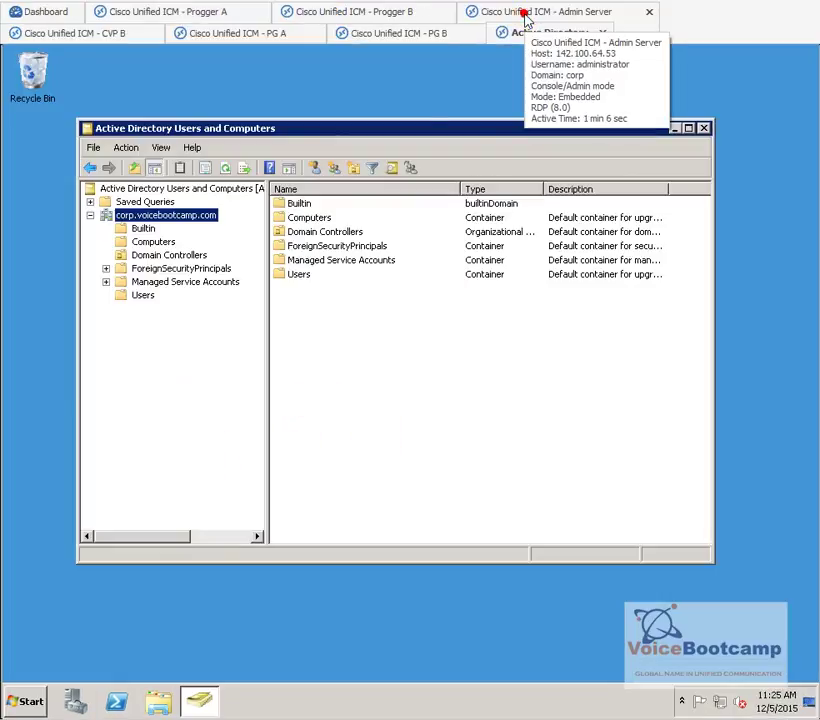
- Refresh the directory, view the Cisco_ICM_Config and Cisco_ICM_Setup groups, then go to Users
{"action": "left_click", "coordinate": [227, 169]}
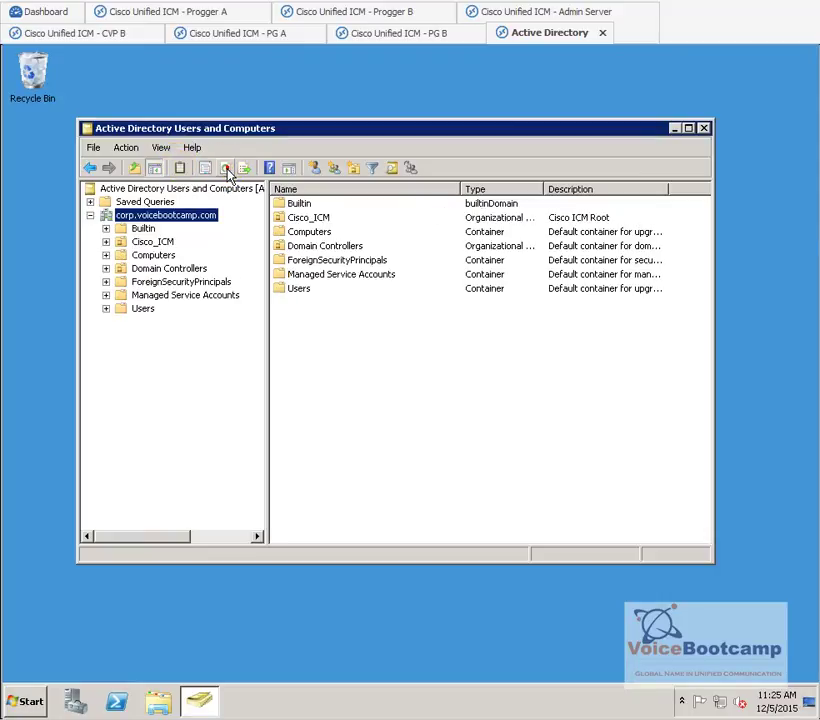
{"action": "left_click", "coordinate": [156, 243]}
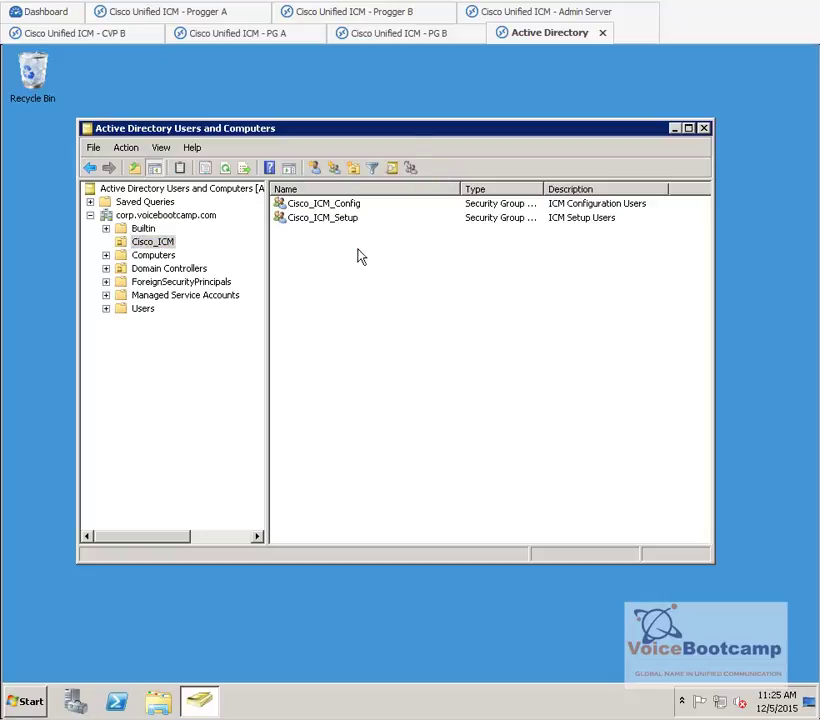
{"action": "left_click_drag", "start_coordinate": [358, 253], "coordinate": [327, 205]}
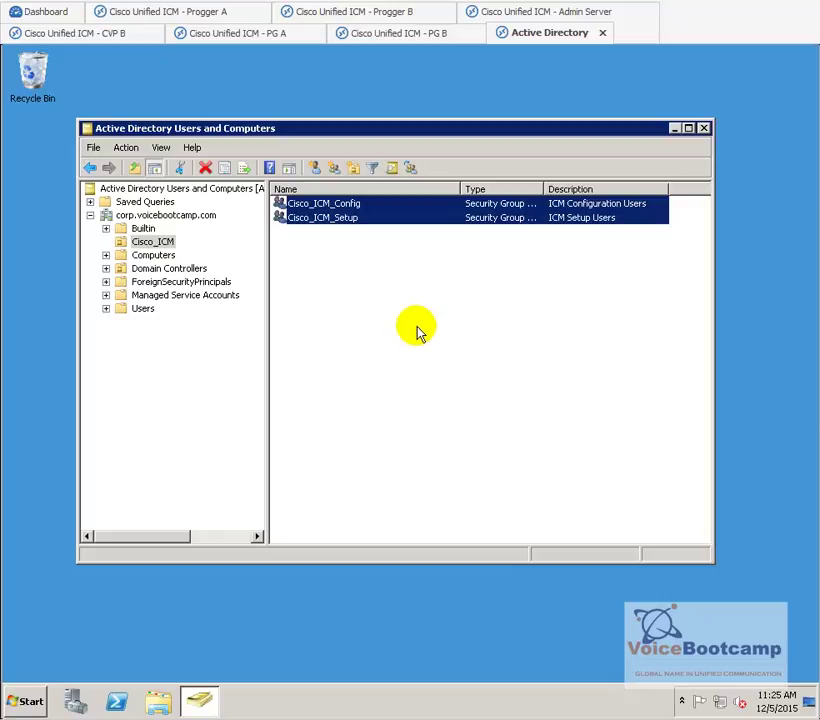
{"action": "left_click_drag", "start_coordinate": [326, 219], "coordinate": [150, 312]}
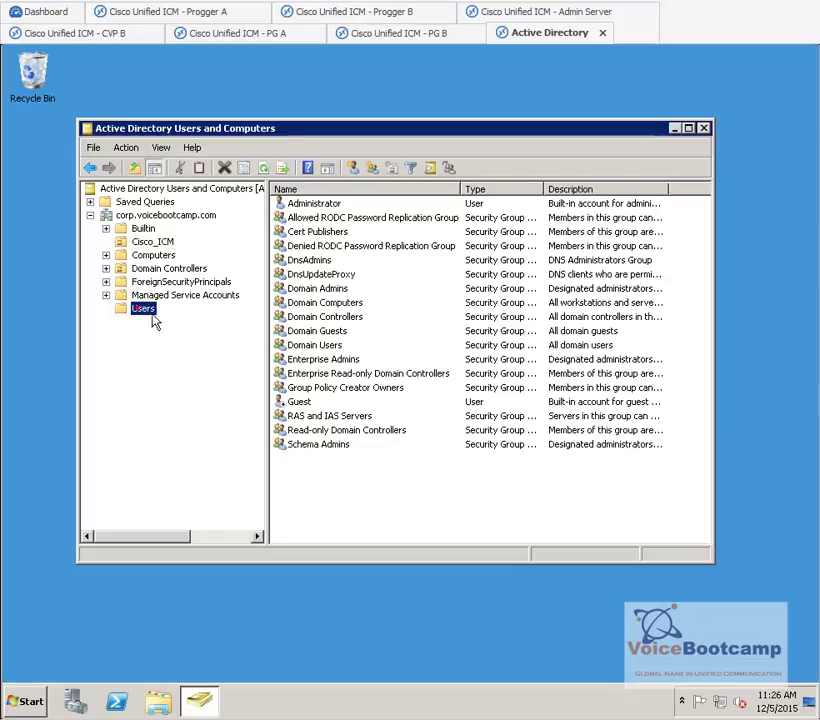
- Start a new user in Users, entering the user's full name and logon name
{"action": "right_click", "coordinate": [320, 487]}
{"action": "mouse_move", "coordinate": [405, 529]}
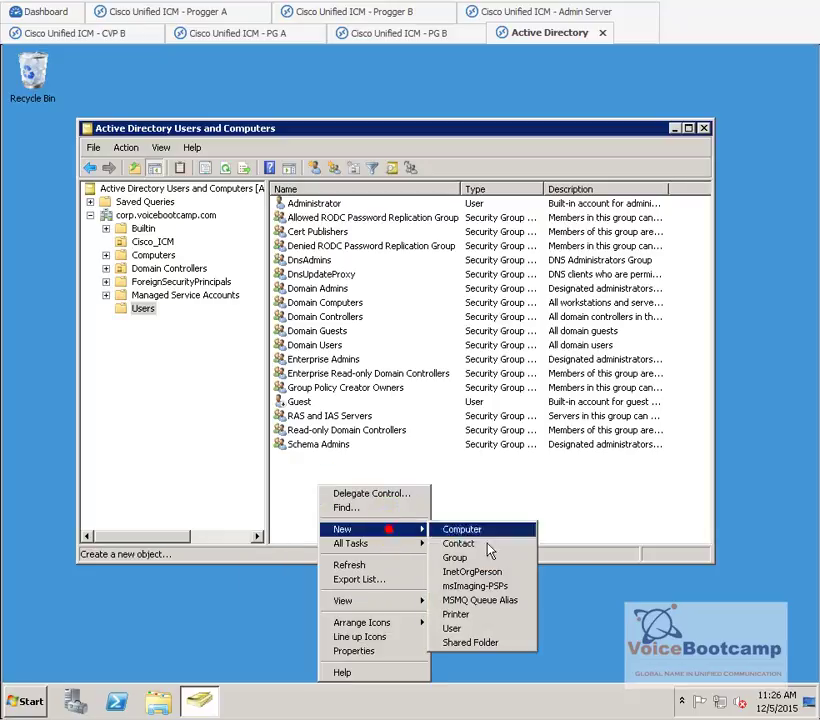
{"action": "left_click", "coordinate": [458, 628]}
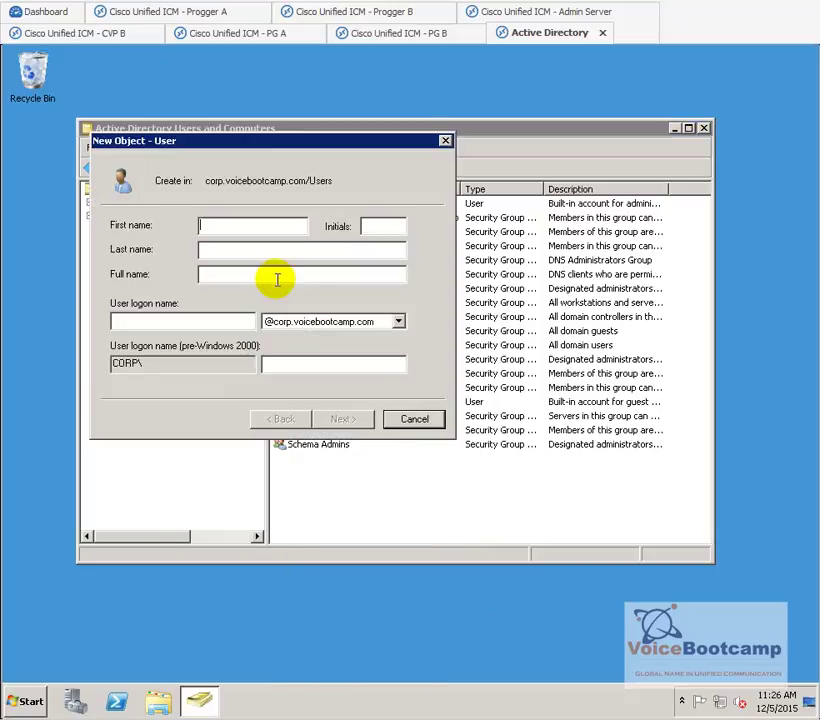
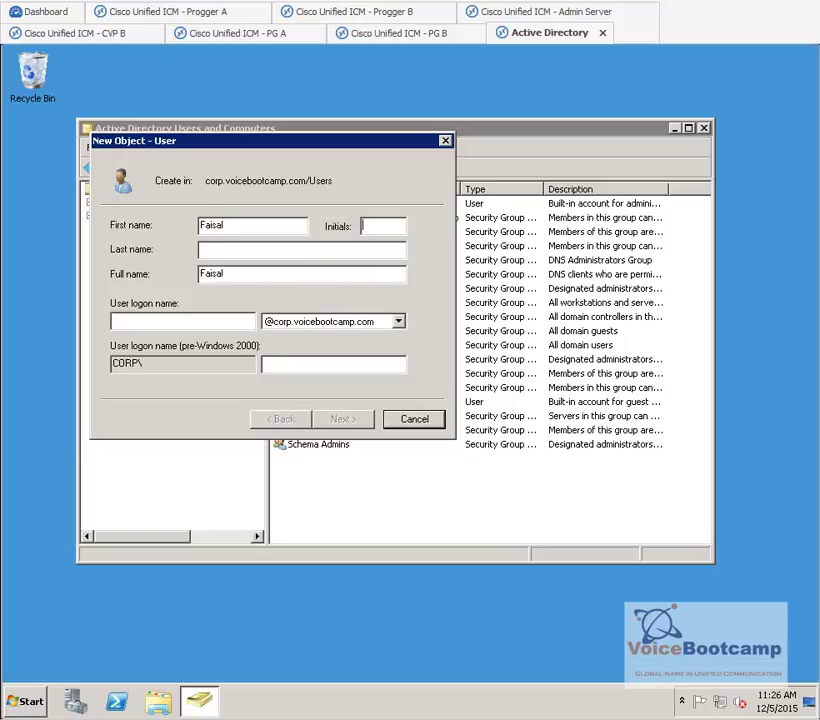
{"action": "key", "text": "Tab"}
{"action": "key", "text": "Tab"}
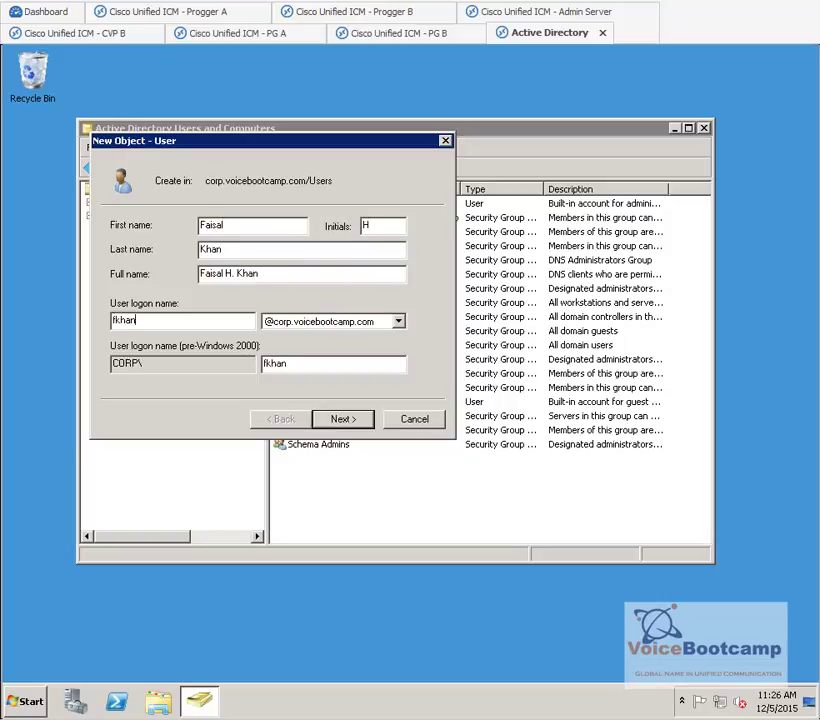
{"action": "key", "text": "Return"}
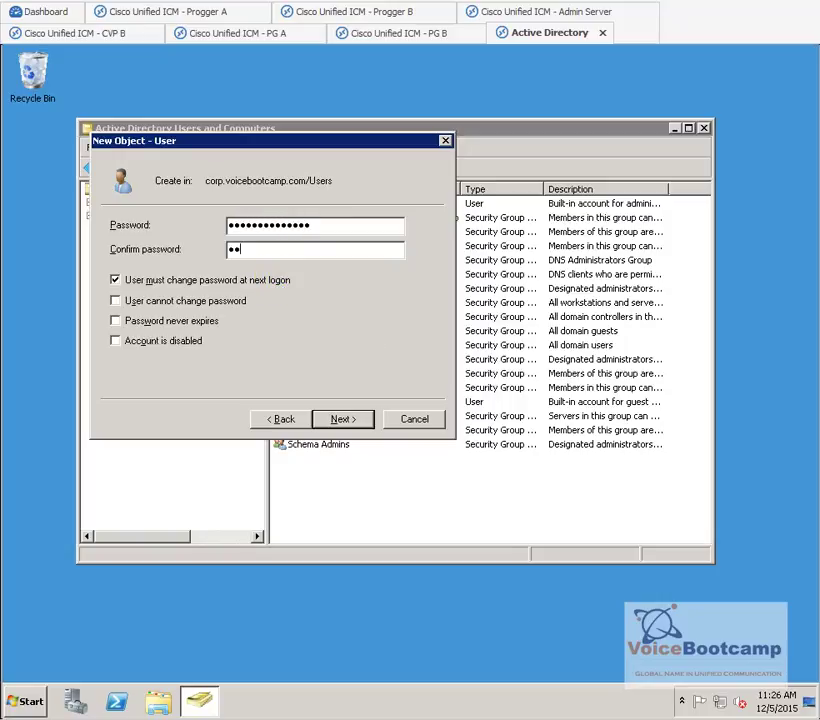
- Make the user's password unchangeable and never expiring, without forced change, and finish creating the account
{"action": "left_click", "coordinate": [282, 282]}
{"action": "left_click", "coordinate": [222, 300]}
{"action": "left_click", "coordinate": [185, 328]}
{"action": "left_click", "coordinate": [362, 421]}
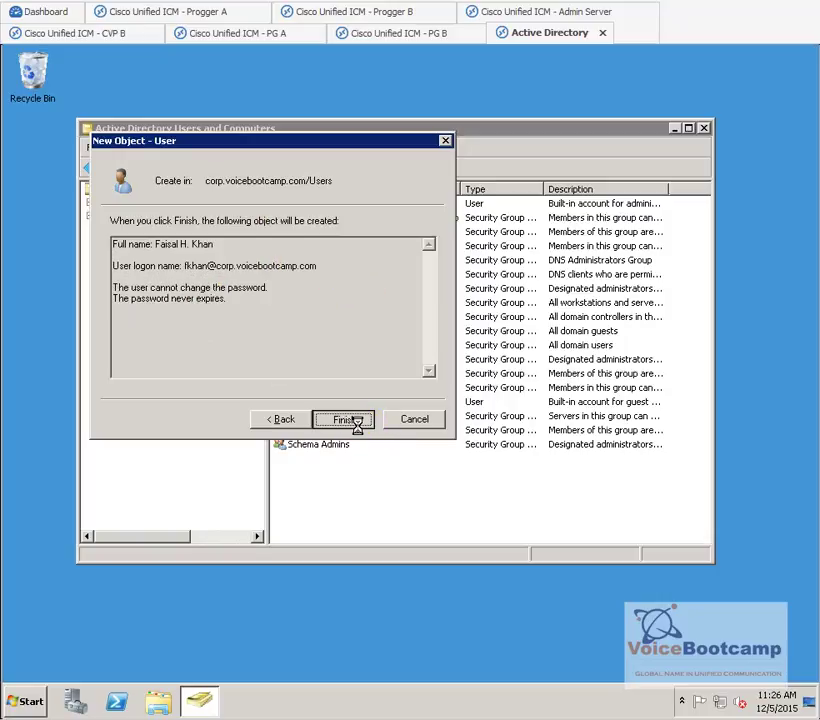
{"action": "left_click", "coordinate": [345, 419]}
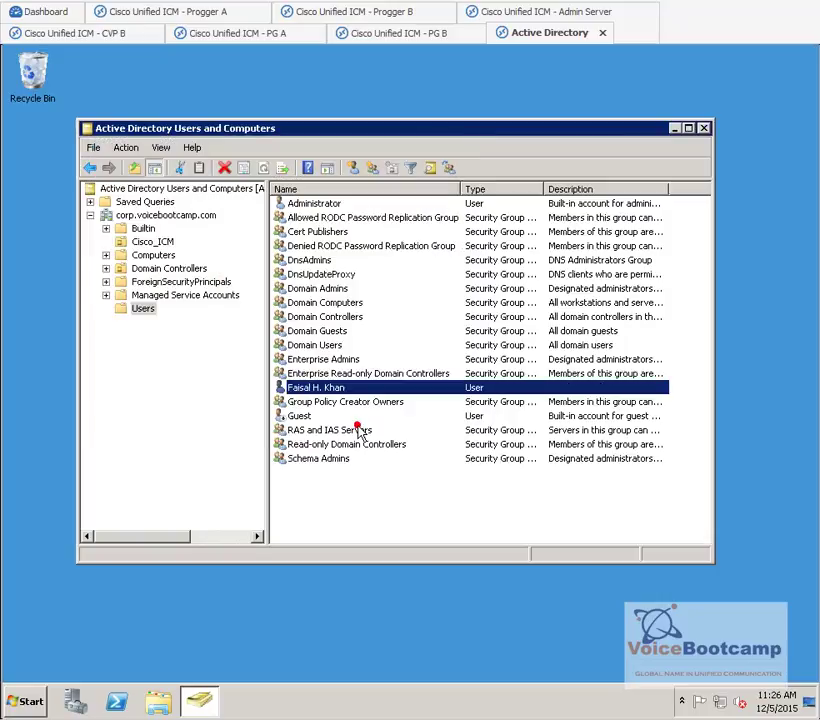
{"action": "right_click", "coordinate": [315, 491]}
- Create another user in Users whose password cannot be changed and never expires
{"action": "mouse_move", "coordinate": [390, 352]}
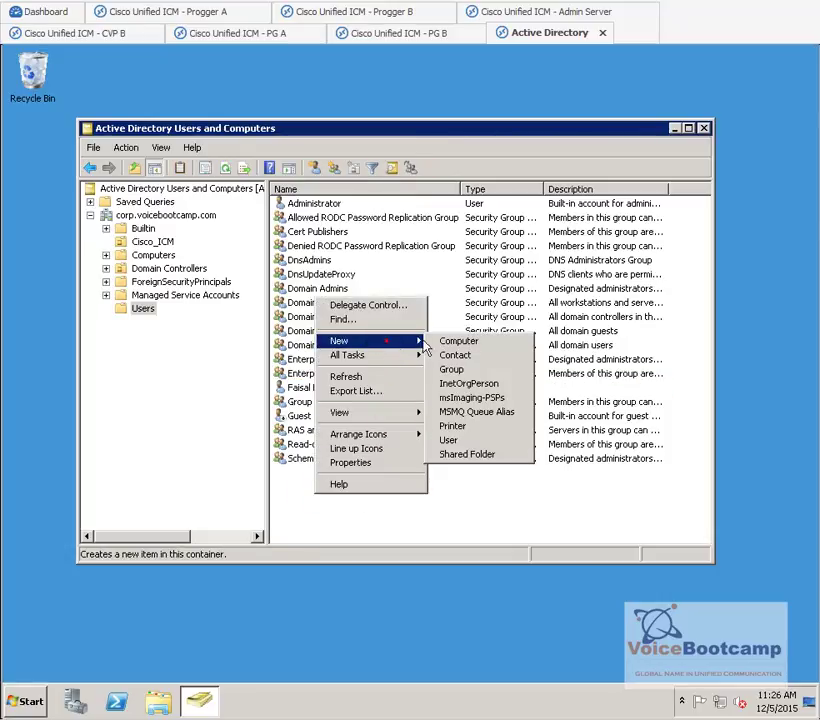
{"action": "left_click", "coordinate": [447, 437]}
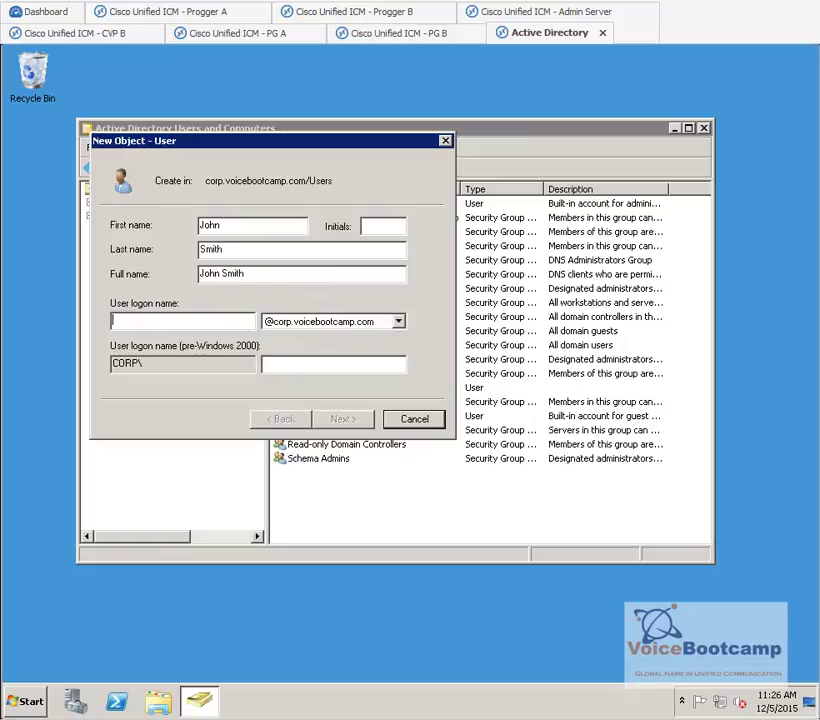
{"action": "type", "text": "jsmith"}
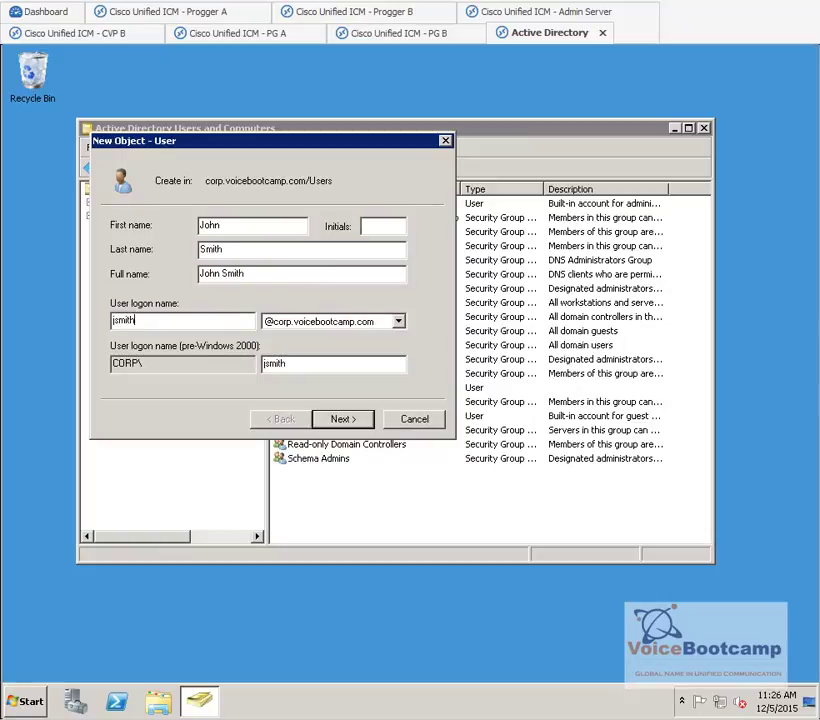
{"action": "left_click", "coordinate": [362, 424]}
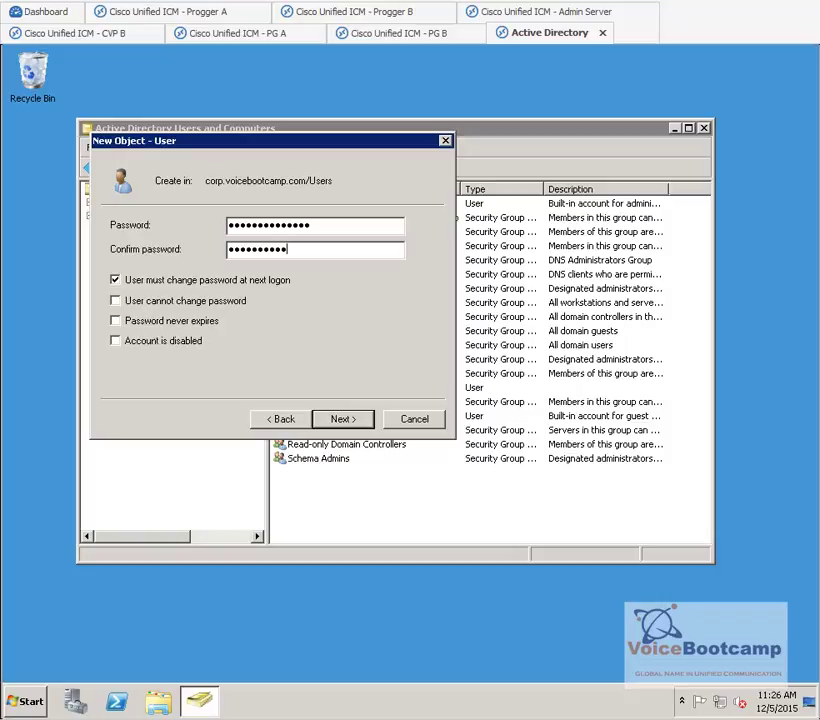
{"action": "left_click", "coordinate": [213, 281]}
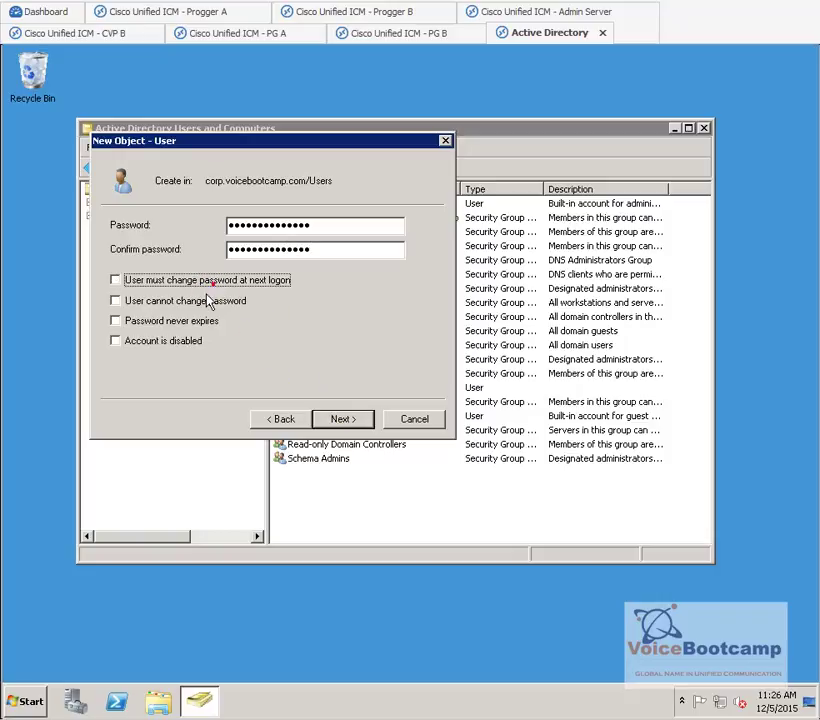
{"action": "left_click", "coordinate": [207, 300]}
{"action": "left_click", "coordinate": [210, 321]}
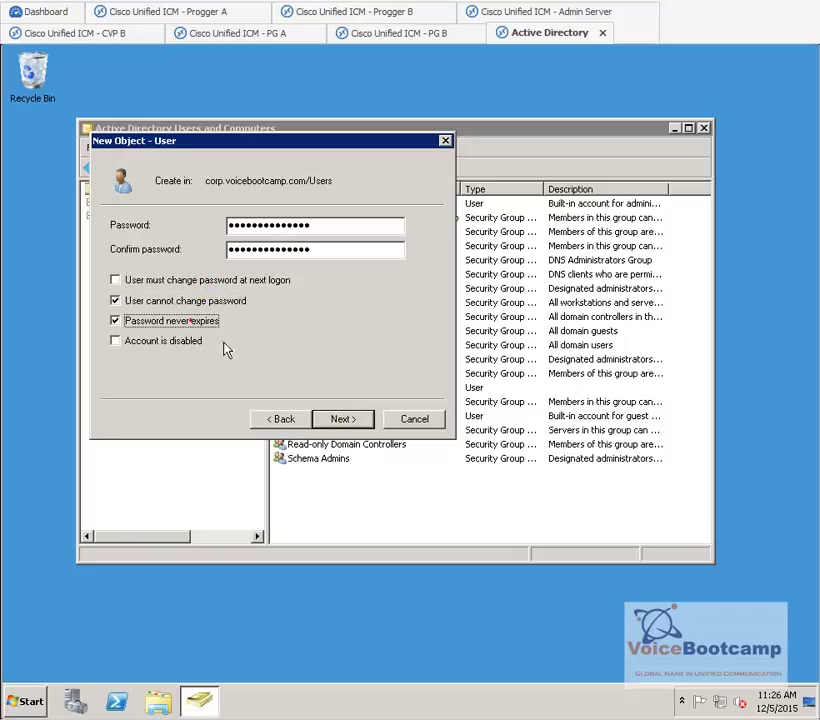
{"action": "left_click", "coordinate": [360, 421]}
{"action": "left_click", "coordinate": [358, 420]}
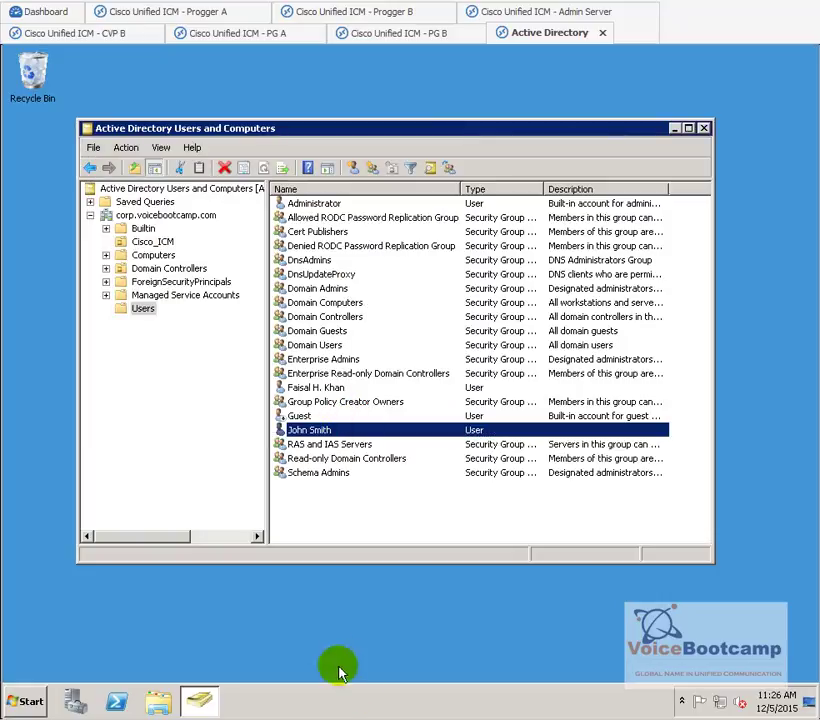
- Browse the Users, Computers, Cisco_ICM and Managed Service Accounts containers, then return to Progger A
{"action": "left_click", "coordinate": [165, 245]}
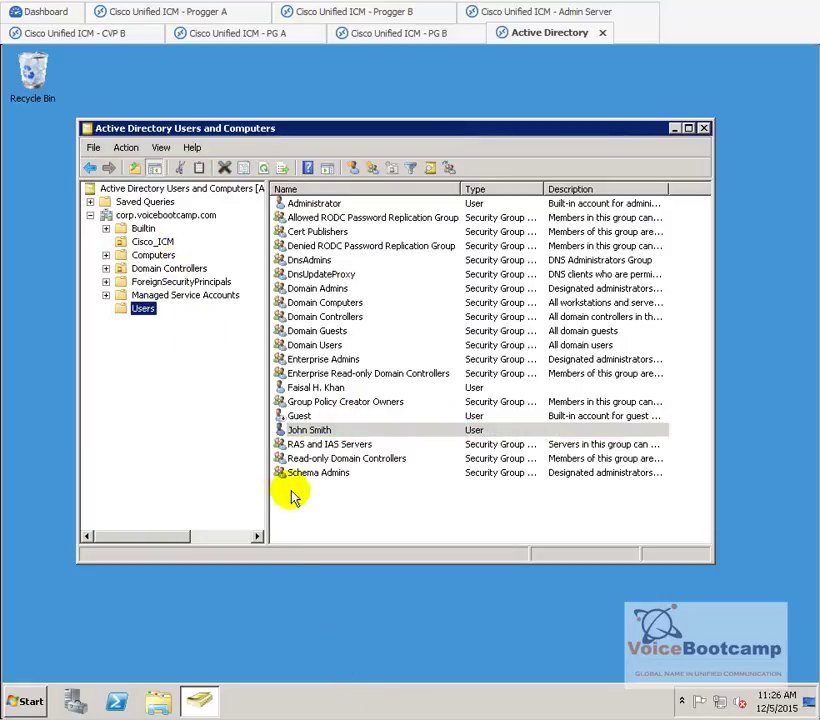
{"action": "left_click", "coordinate": [154, 255]}
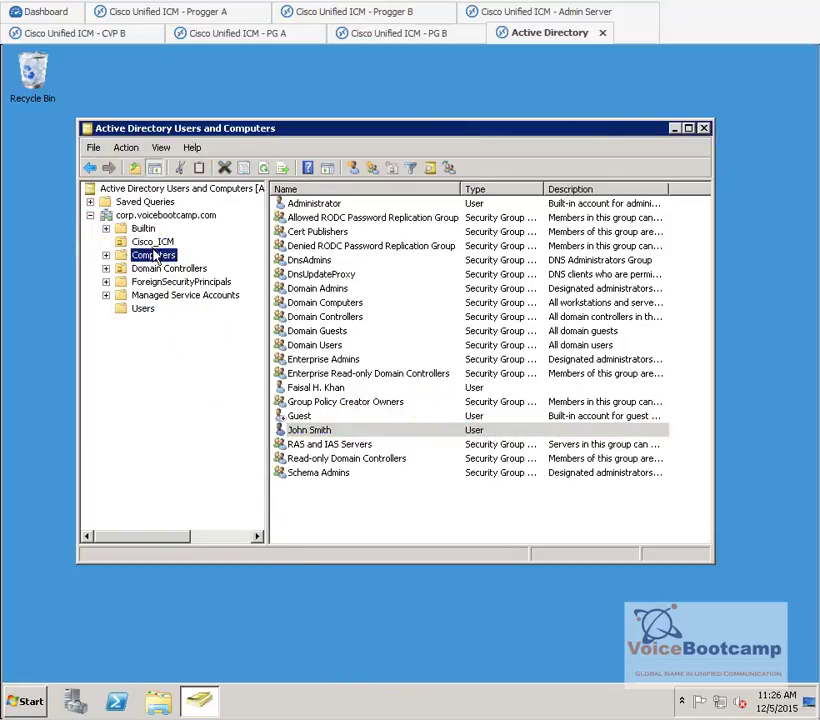
{"action": "left_click", "coordinate": [155, 243]}
{"action": "left_click", "coordinate": [168, 296]}
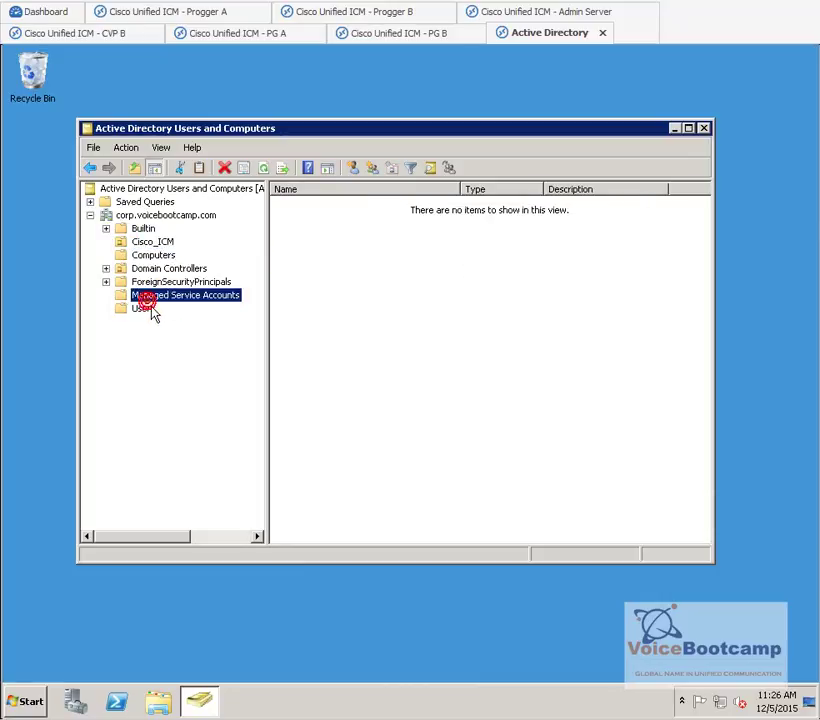
{"action": "left_click", "coordinate": [155, 243]}
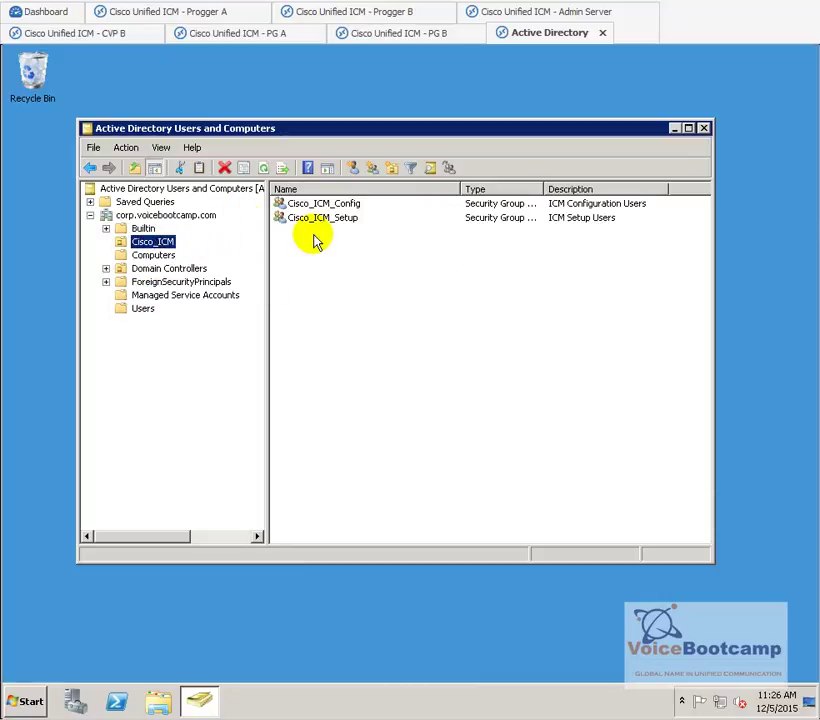
{"action": "left_click", "coordinate": [224, 16]}
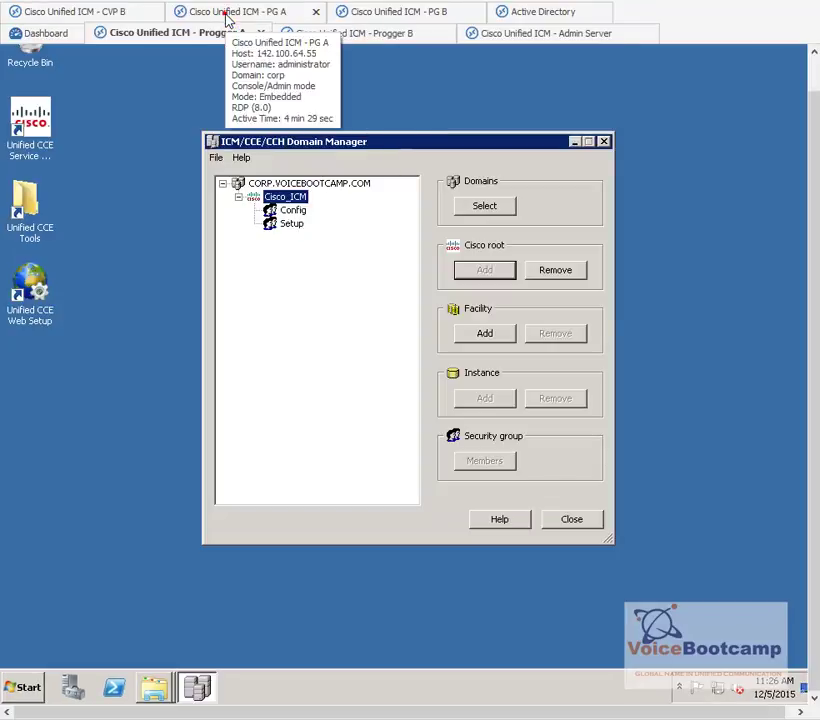
- Add the existing domain user as a member of the Cisco_ICM Config security group
{"action": "left_click", "coordinate": [294, 211]}
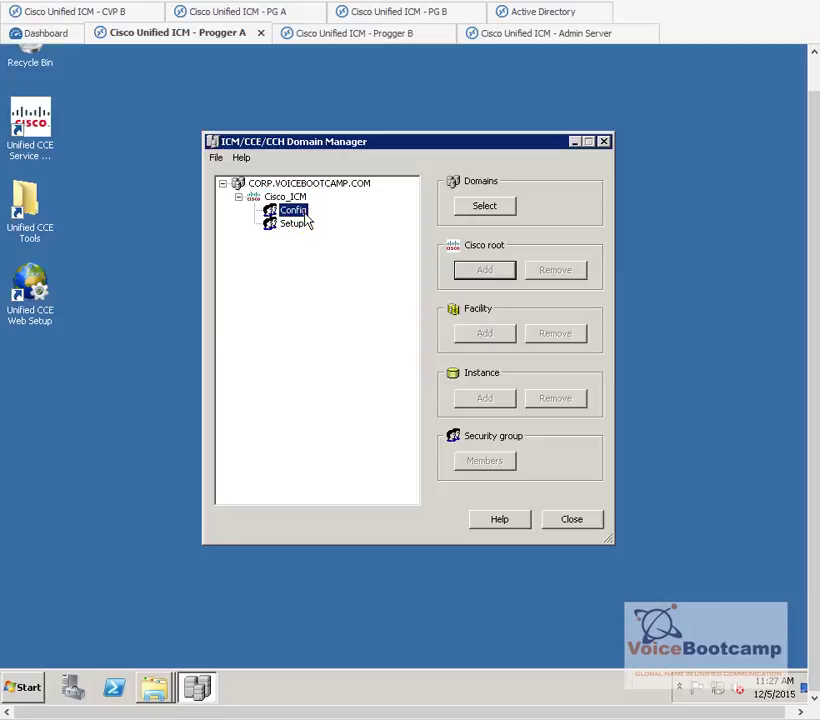
{"action": "left_click", "coordinate": [293, 224]}
{"action": "left_click", "coordinate": [295, 213]}
{"action": "left_click", "coordinate": [292, 200]}
{"action": "left_click", "coordinate": [295, 211]}
{"action": "left_click", "coordinate": [507, 466]}
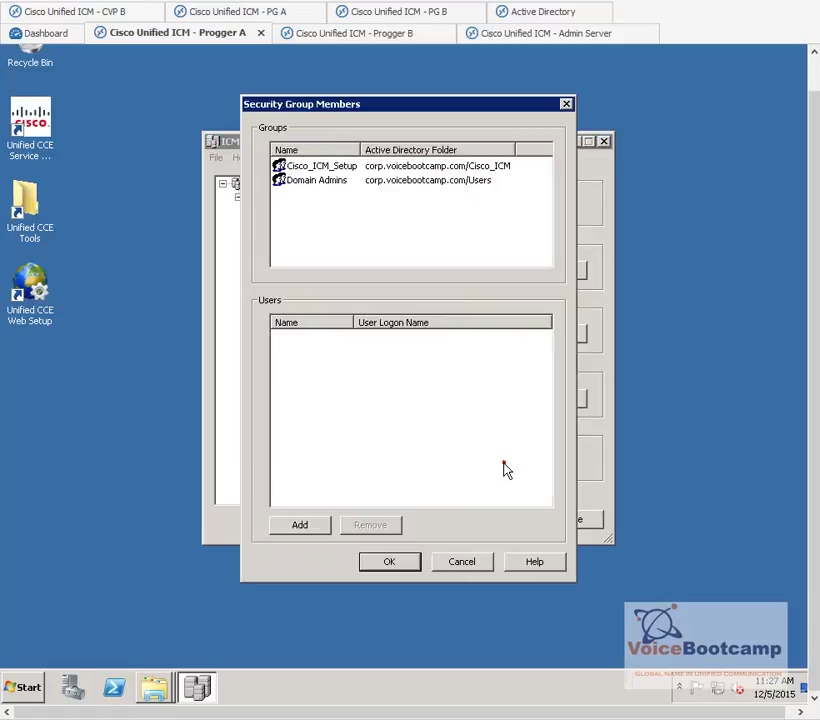
{"action": "left_click", "coordinate": [303, 526]}
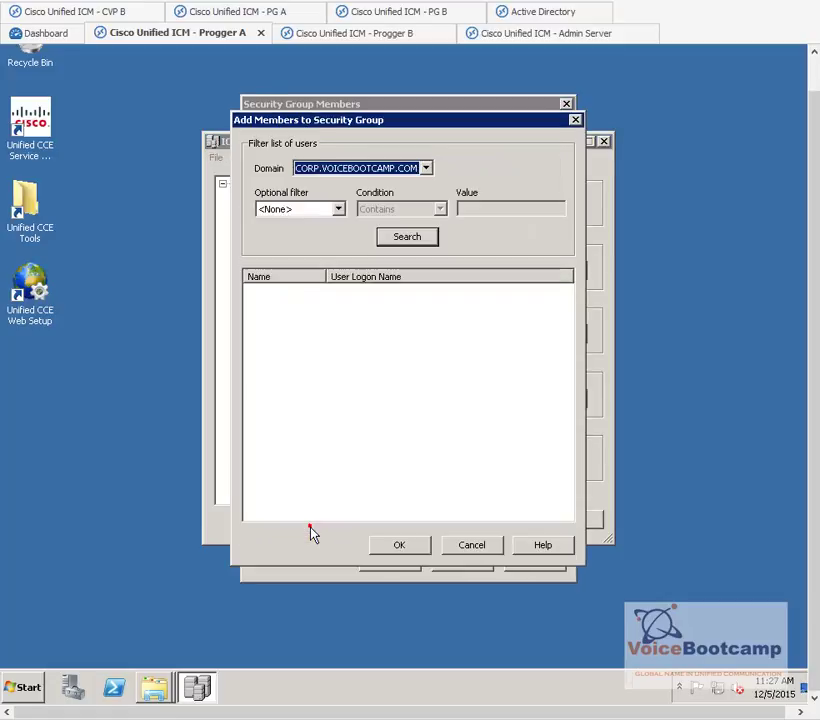
{"action": "left_click", "coordinate": [410, 236]}
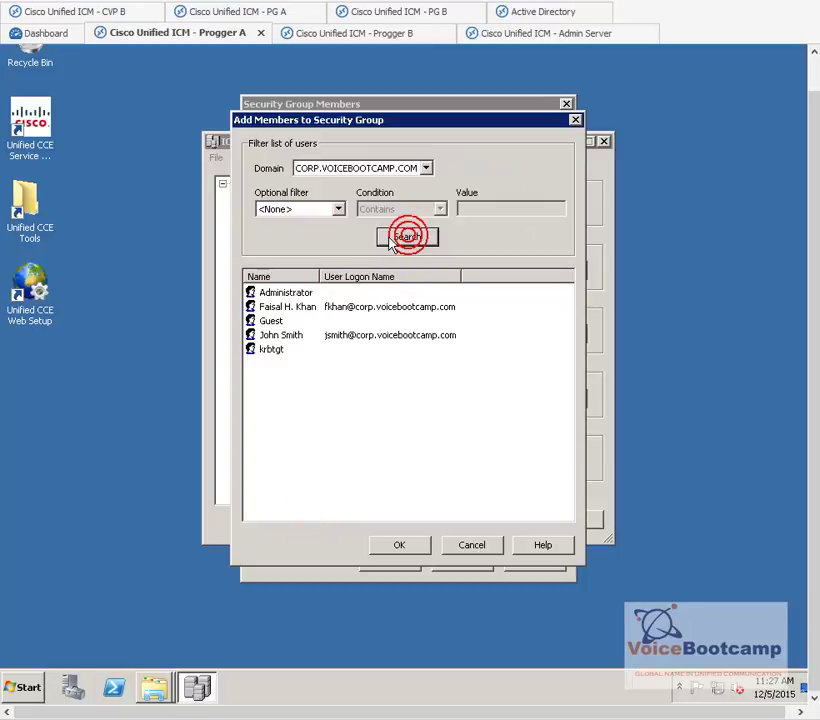
{"action": "left_click", "coordinate": [282, 307]}
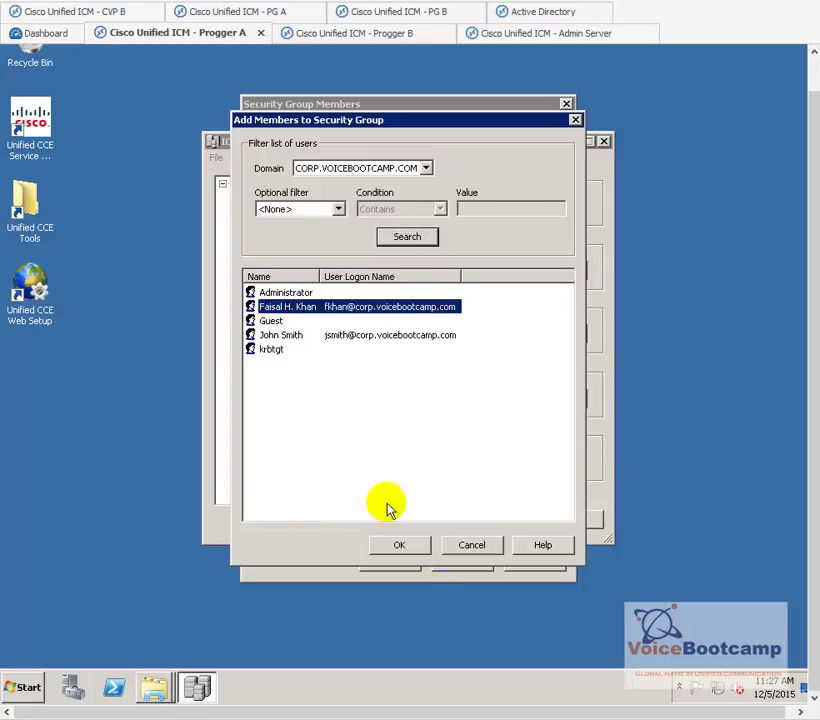
{"action": "left_click", "coordinate": [410, 548]}
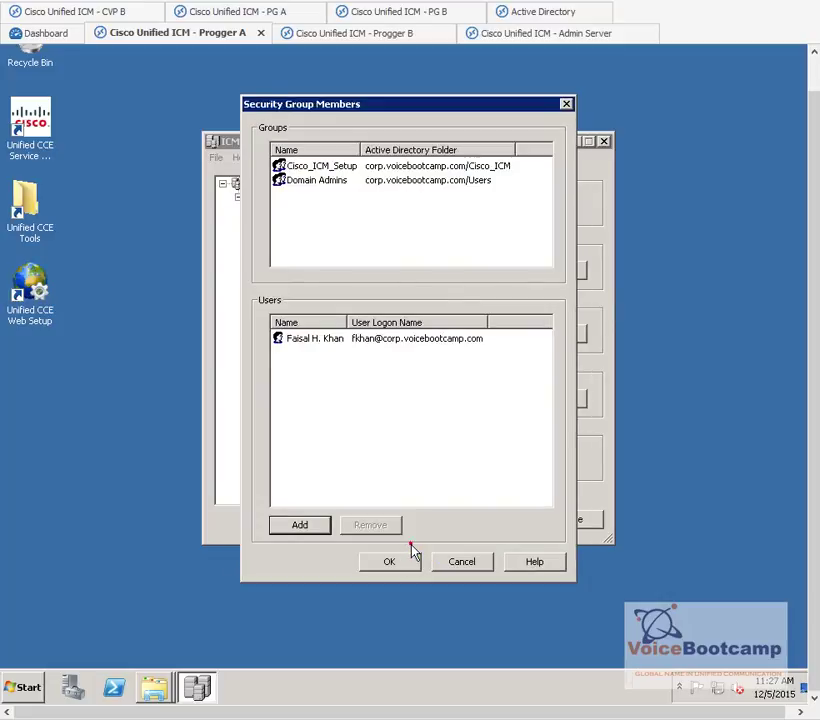
{"action": "left_click", "coordinate": [387, 563]}
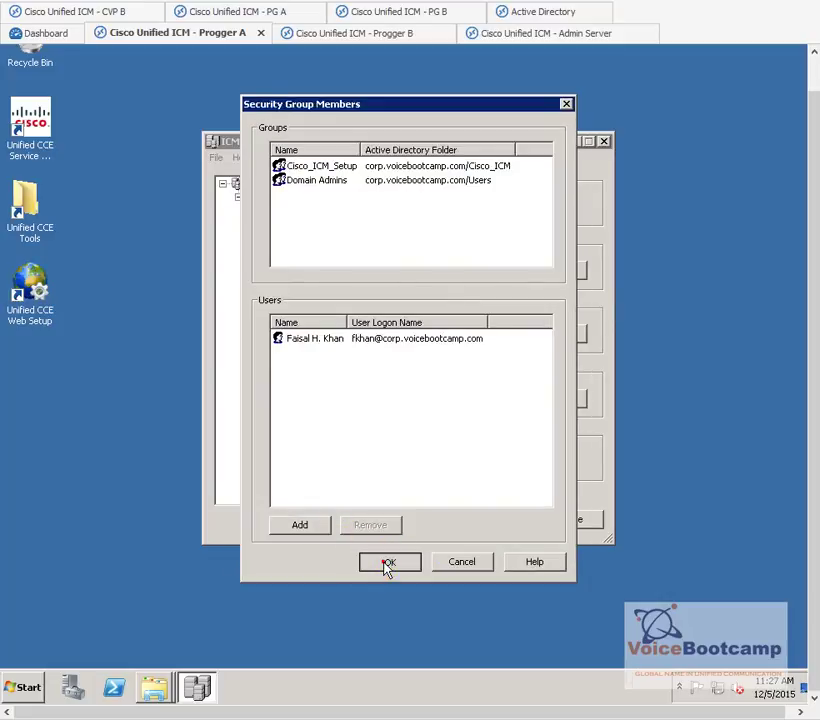
- Add the same domain user as a member of the Cisco_ICM Setup security group
{"action": "left_click", "coordinate": [289, 226]}
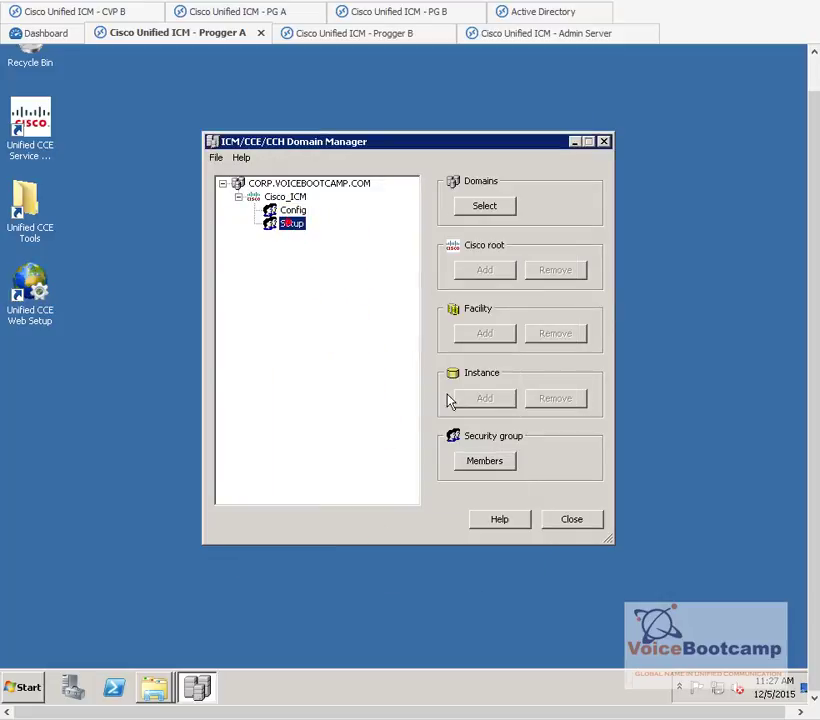
{"action": "left_click", "coordinate": [472, 460]}
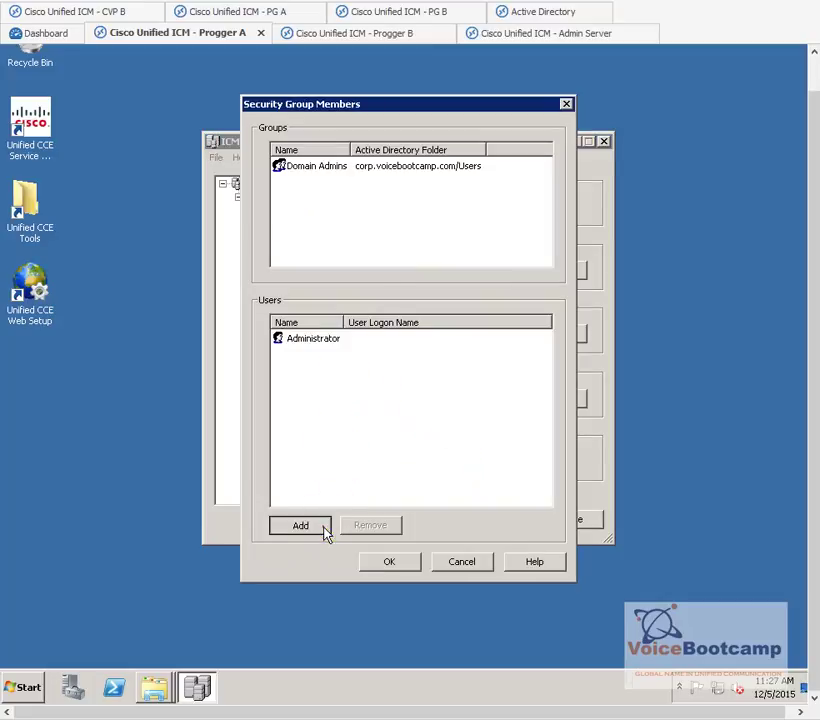
{"action": "left_click", "coordinate": [324, 530]}
{"action": "left_click", "coordinate": [420, 237]}
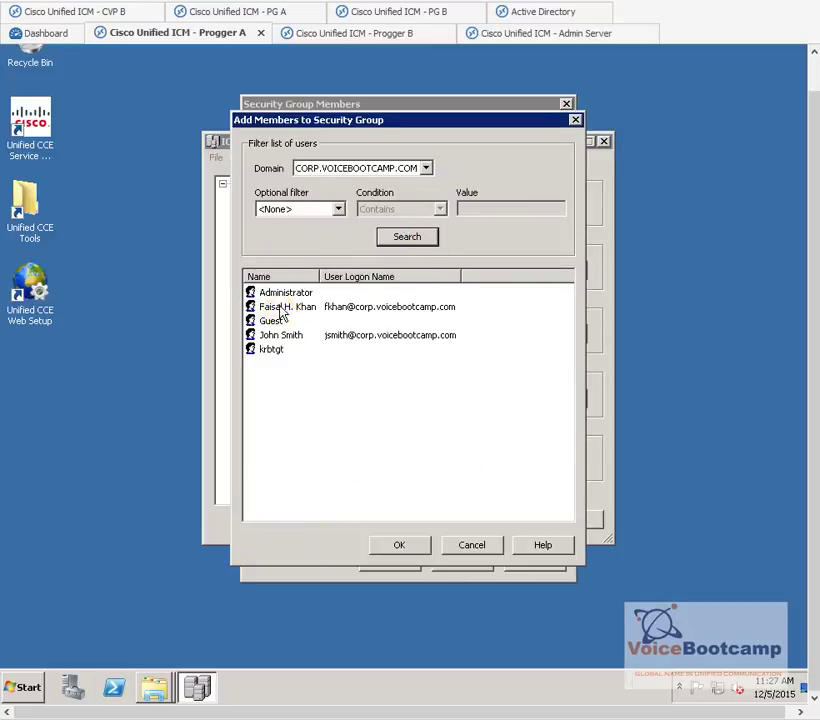
{"action": "left_click", "coordinate": [283, 307]}
{"action": "left_click", "coordinate": [401, 545]}
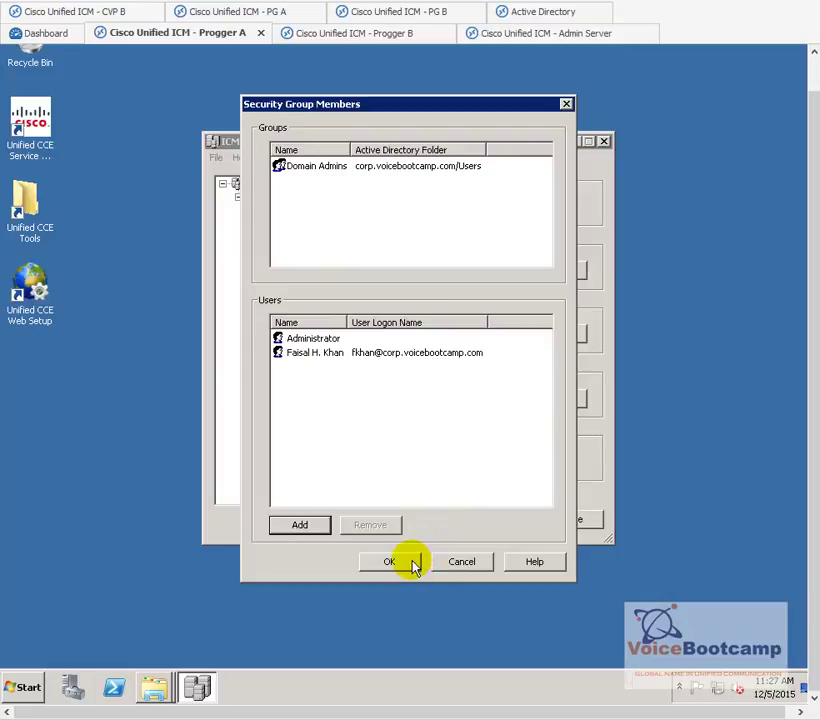
{"action": "left_click", "coordinate": [409, 563]}
{"action": "left_click", "coordinate": [300, 224]}
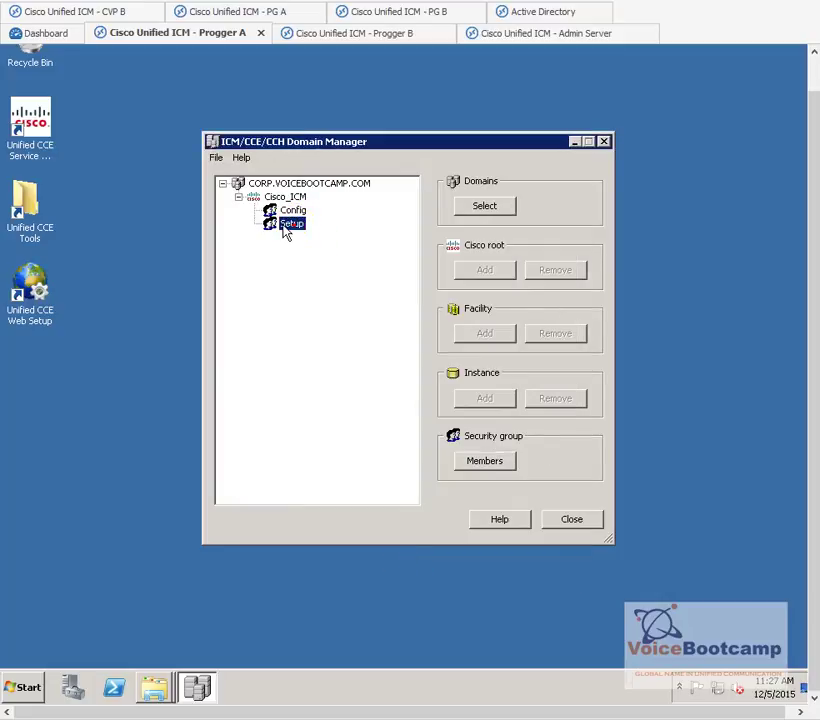
- Add a further domain user to the Cisco_ICM Config security group
{"action": "left_click", "coordinate": [293, 210]}
{"action": "left_click", "coordinate": [510, 466]}
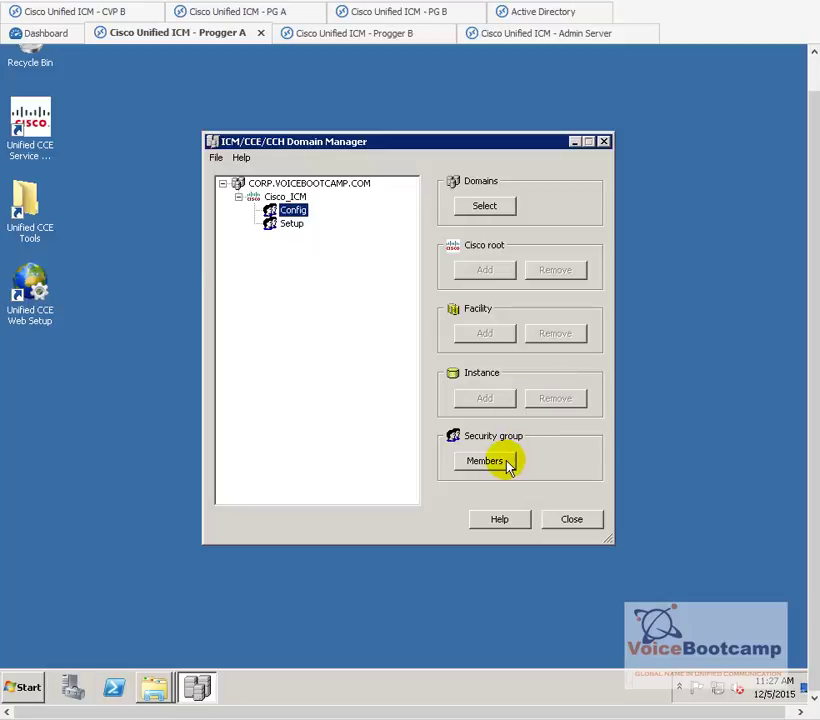
{"action": "left_click", "coordinate": [17, 297]}
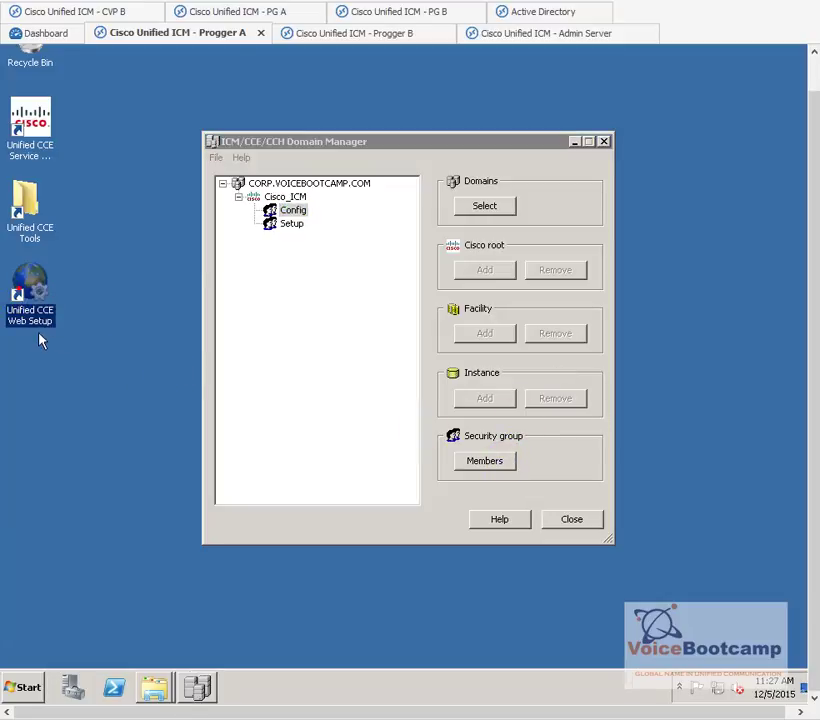
{"action": "left_click", "coordinate": [500, 464]}
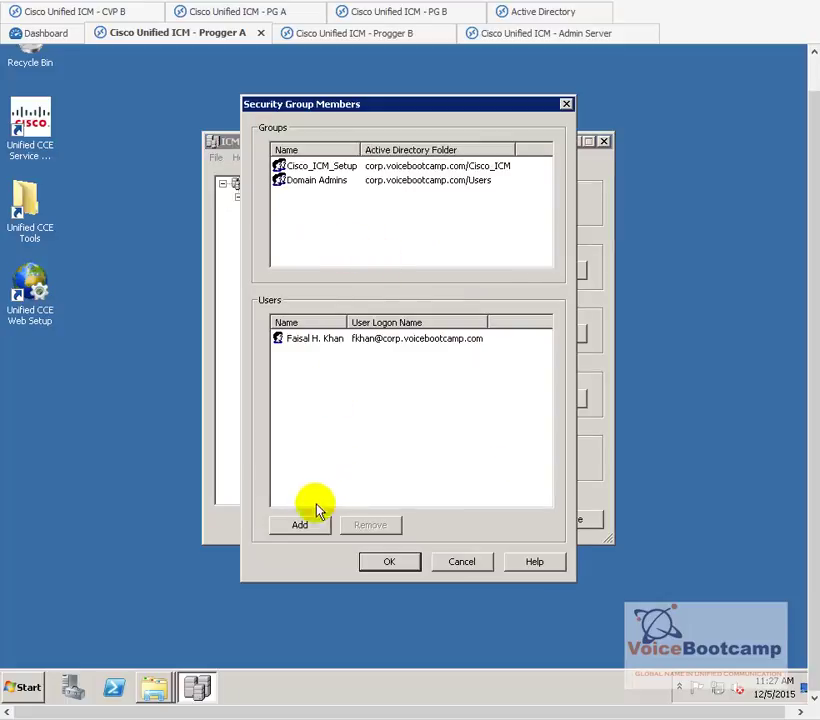
{"action": "left_click", "coordinate": [310, 535]}
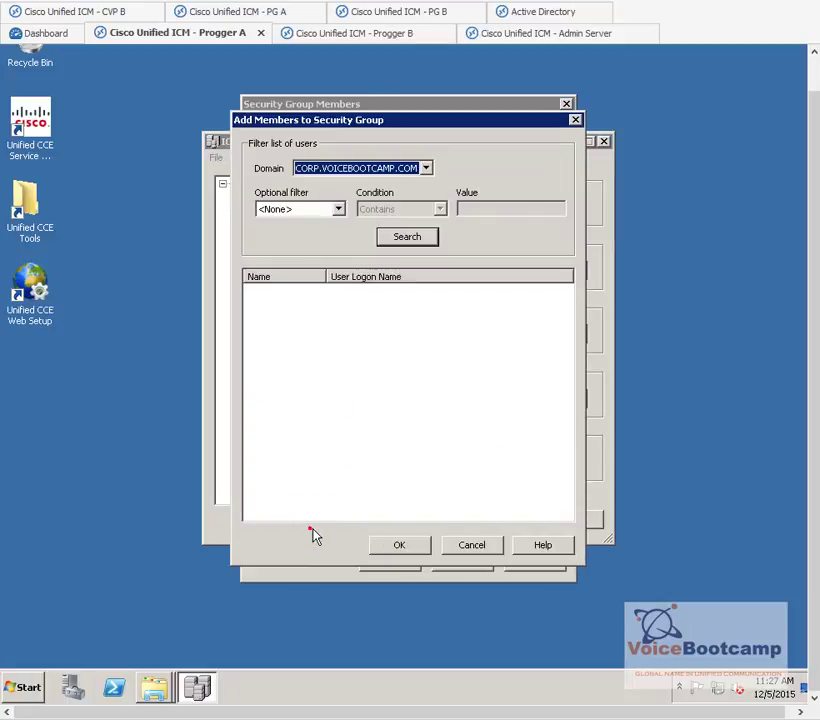
{"action": "left_click", "coordinate": [407, 236]}
{"action": "left_click", "coordinate": [270, 336]}
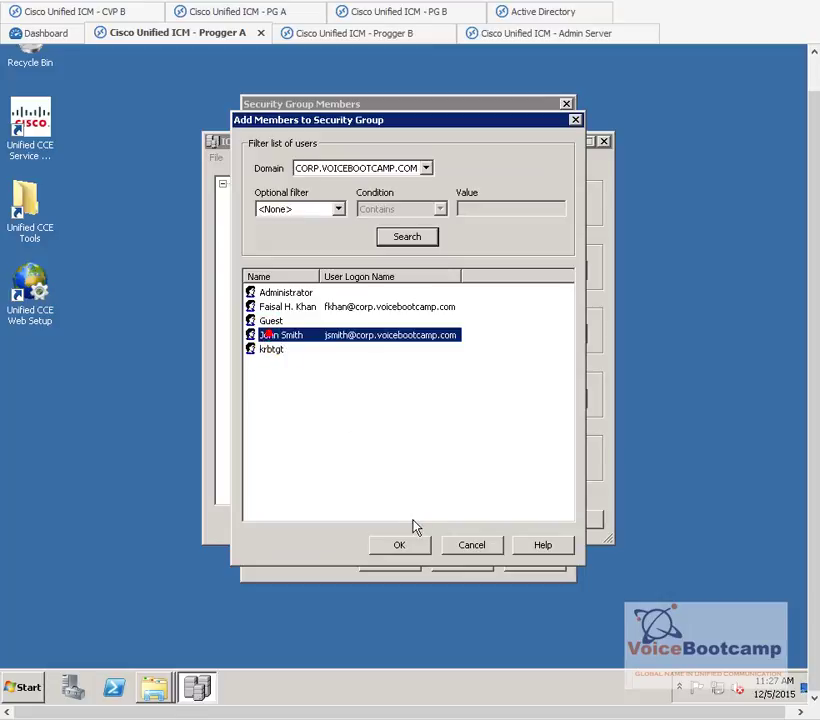
{"action": "left_click", "coordinate": [413, 548]}
{"action": "left_click", "coordinate": [392, 561]}
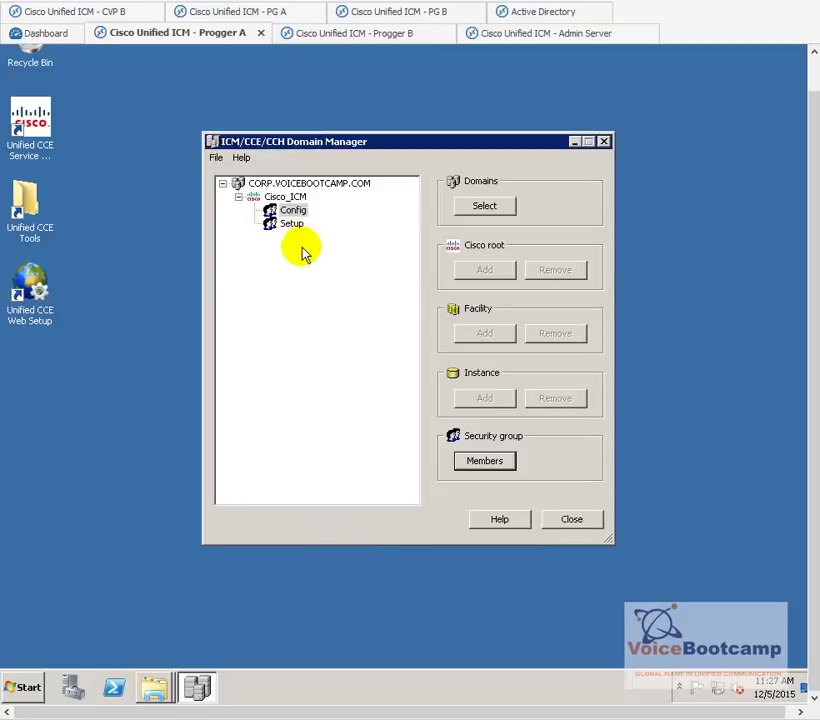
- Review the Setup group's members without changes and close Domain Manager
{"action": "left_click", "coordinate": [293, 226]}
{"action": "left_click", "coordinate": [480, 458]}
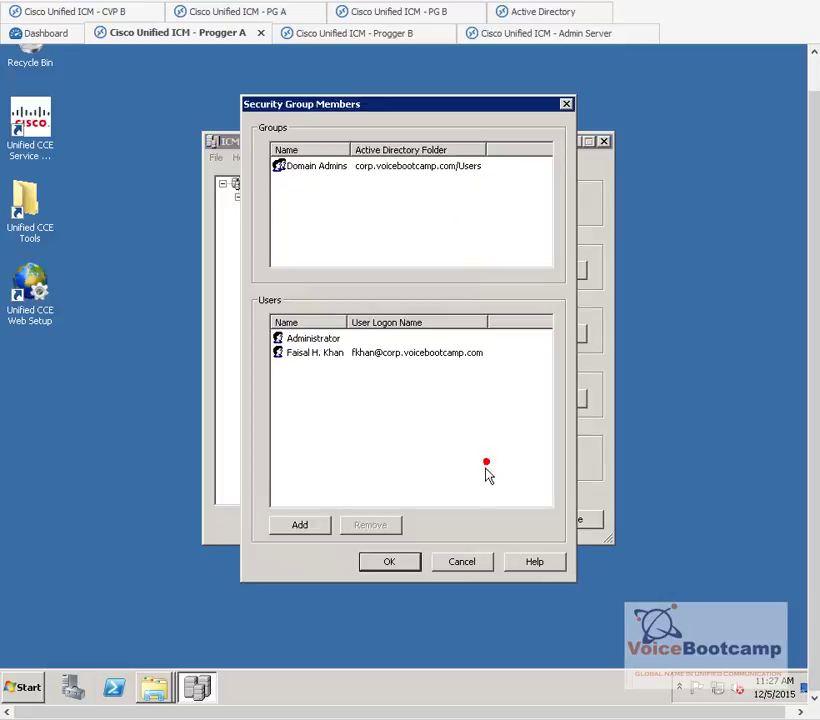
{"action": "left_click", "coordinate": [478, 565]}
{"action": "left_click", "coordinate": [563, 528]}
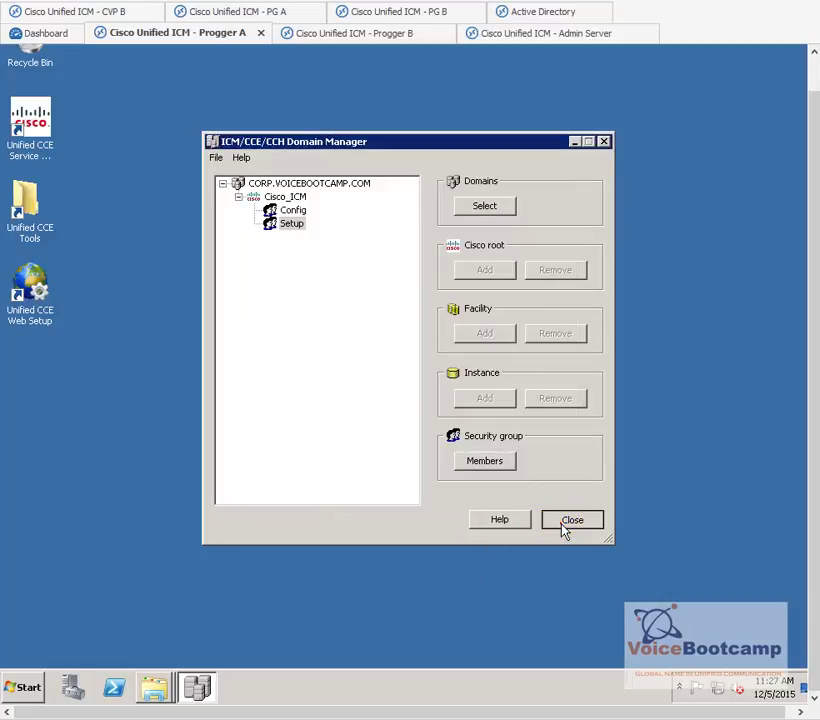
{"action": "left_click", "coordinate": [563, 526]}
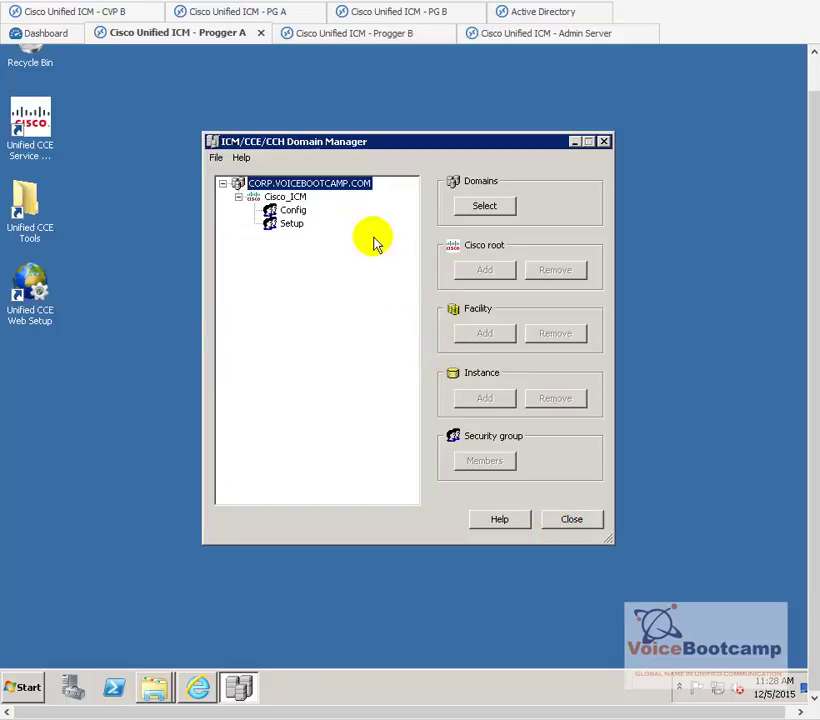
- Add the North America and GCC facilities under Cisco_ICM
{"action": "left_click", "coordinate": [290, 198]}
{"action": "left_click", "coordinate": [484, 333]}
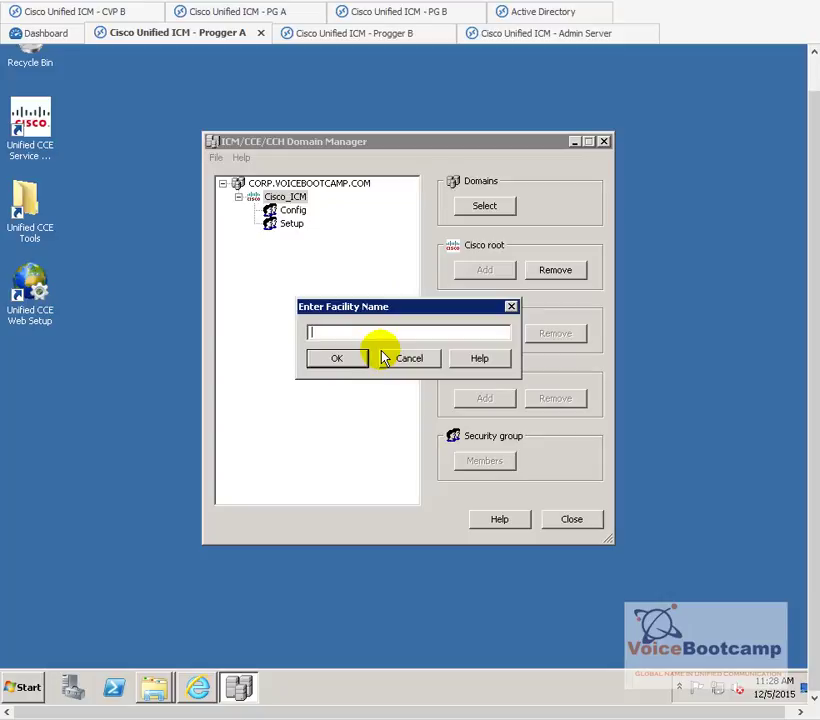
{"action": "type", "text": "No"}
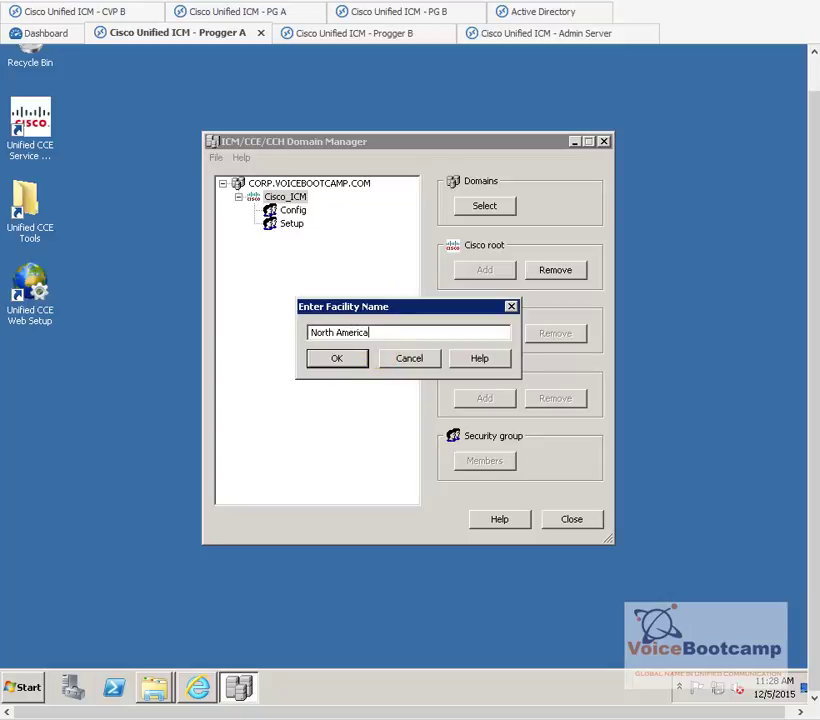
{"action": "type", "text": "rth America"}
{"action": "key", "text": "Return"}
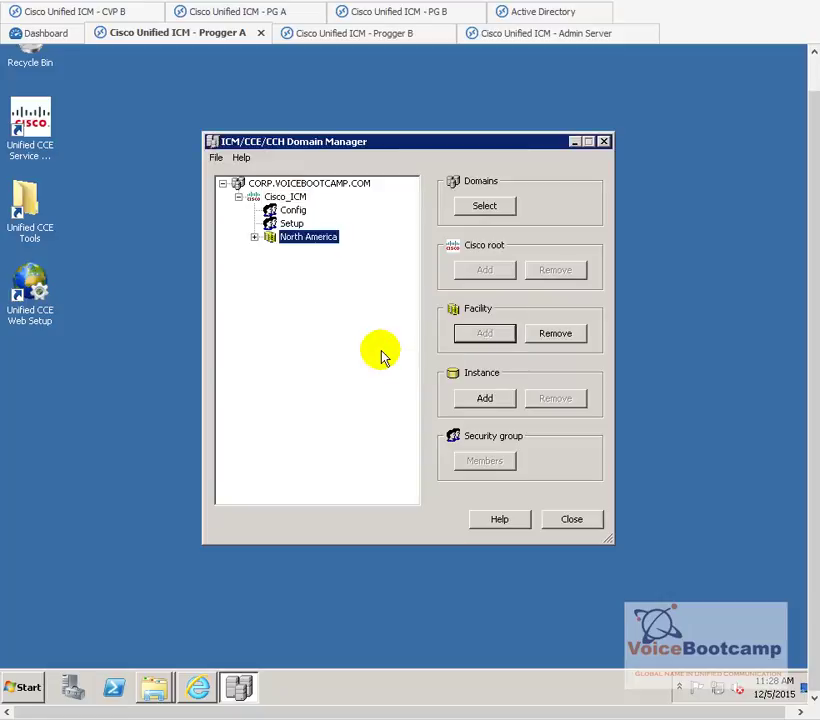
{"action": "left_click", "coordinate": [282, 196]}
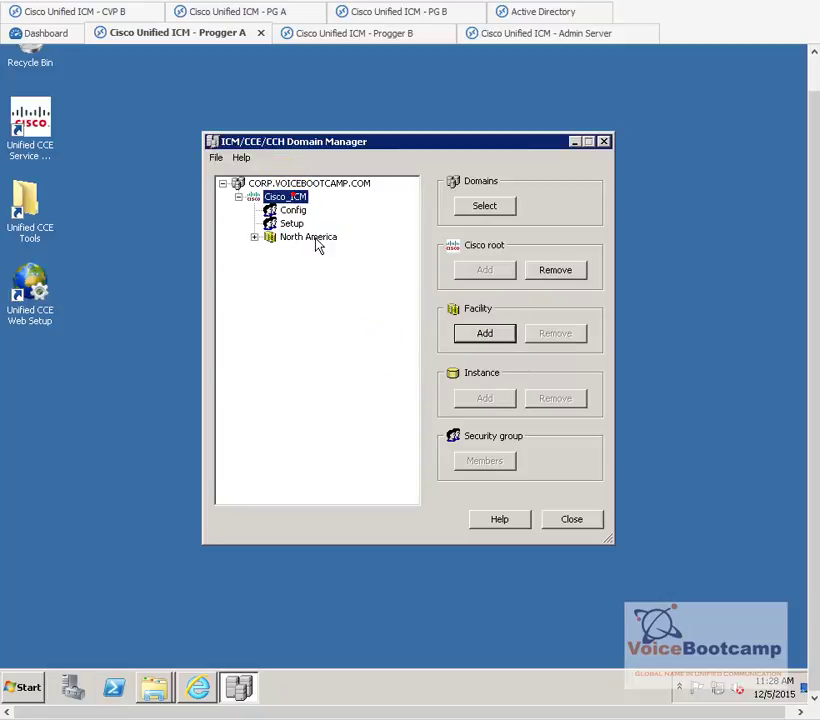
{"action": "left_click", "coordinate": [485, 333]}
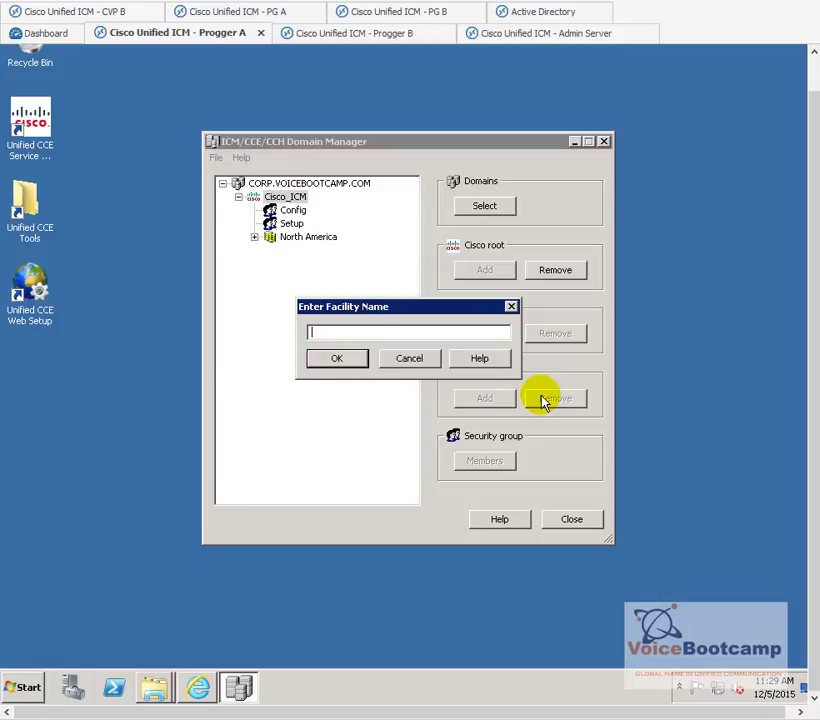
{"action": "type", "text": "G"}
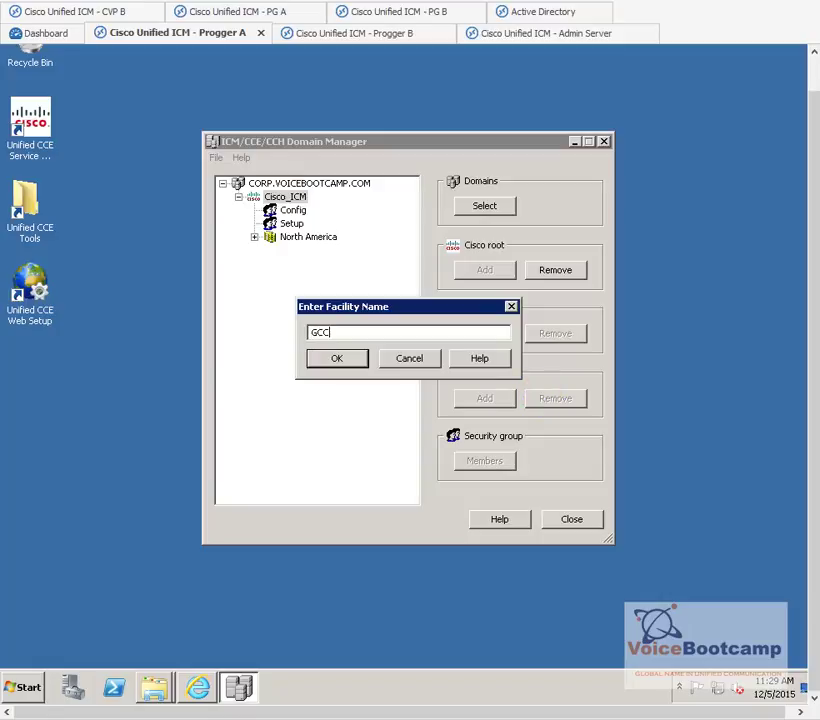
{"action": "type", "text": "CC"}
{"action": "key", "text": "Return"}
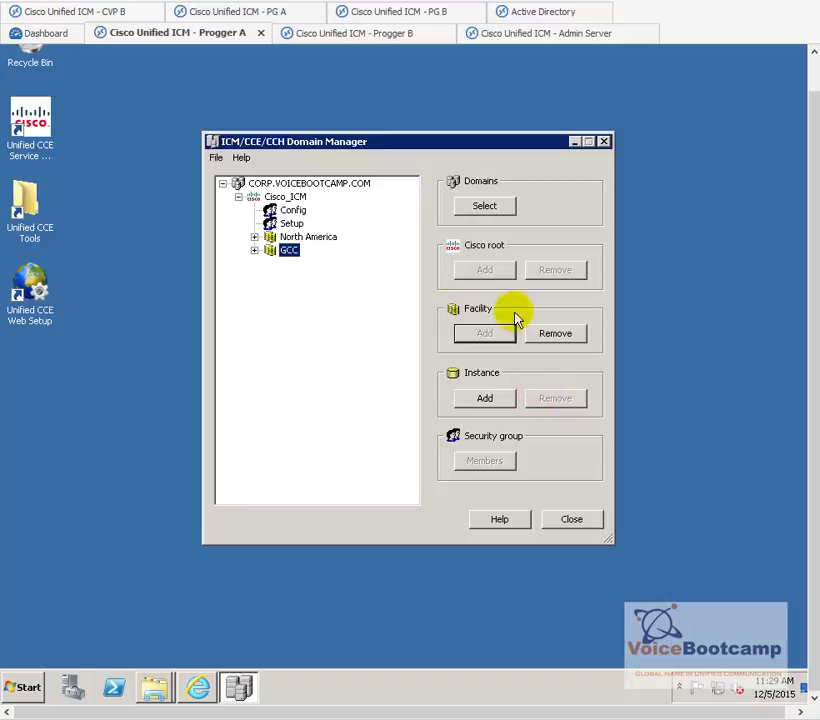
- Add the Eastcoast facility under Cisco_ICM and expand it to show its groups
{"action": "left_click", "coordinate": [292, 198]}
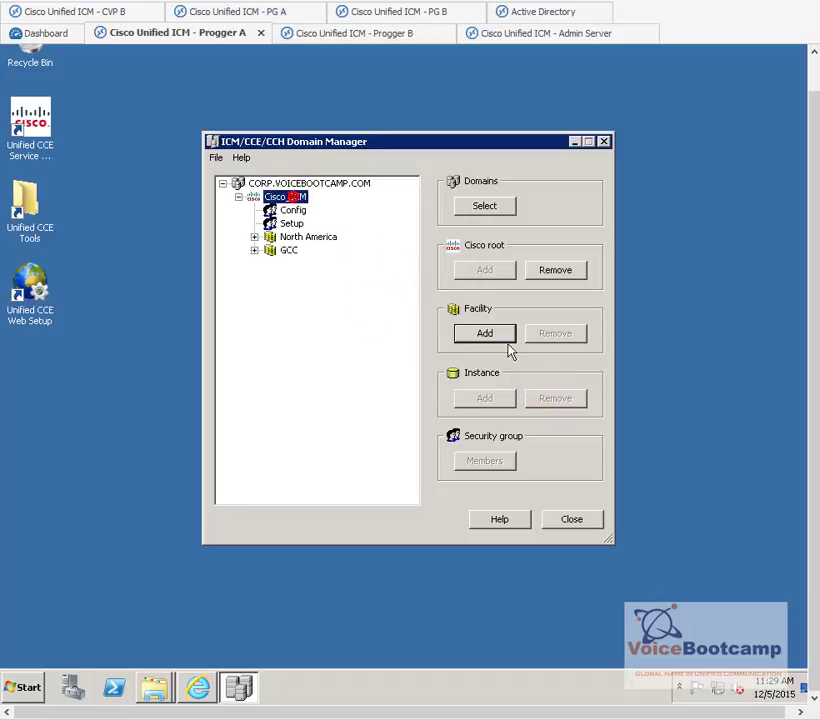
{"action": "left_click", "coordinate": [494, 338]}
{"action": "left_click", "coordinate": [493, 337]}
{"action": "type", "text": "Eastcoast"}
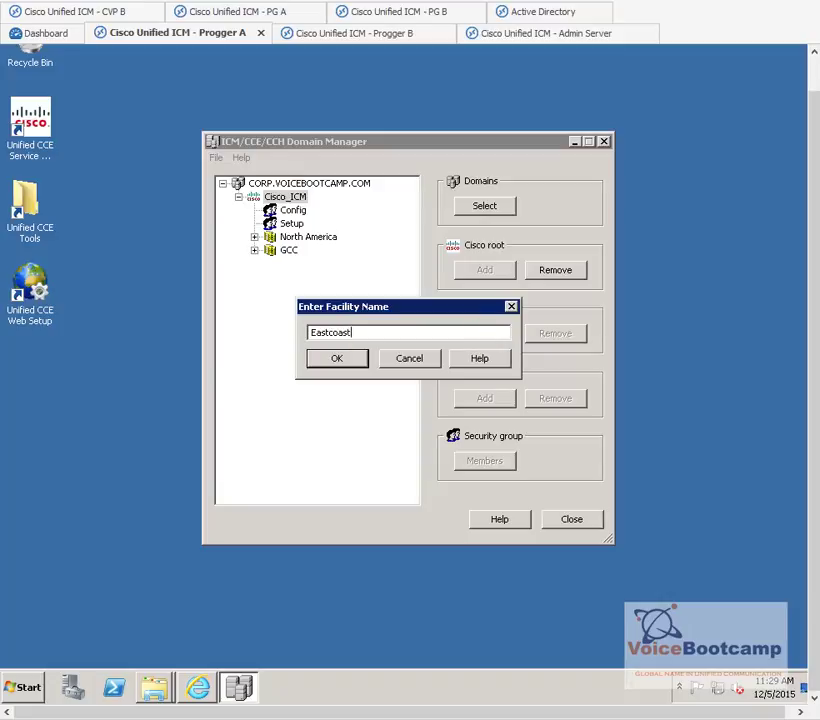
{"action": "key", "text": "Return"}
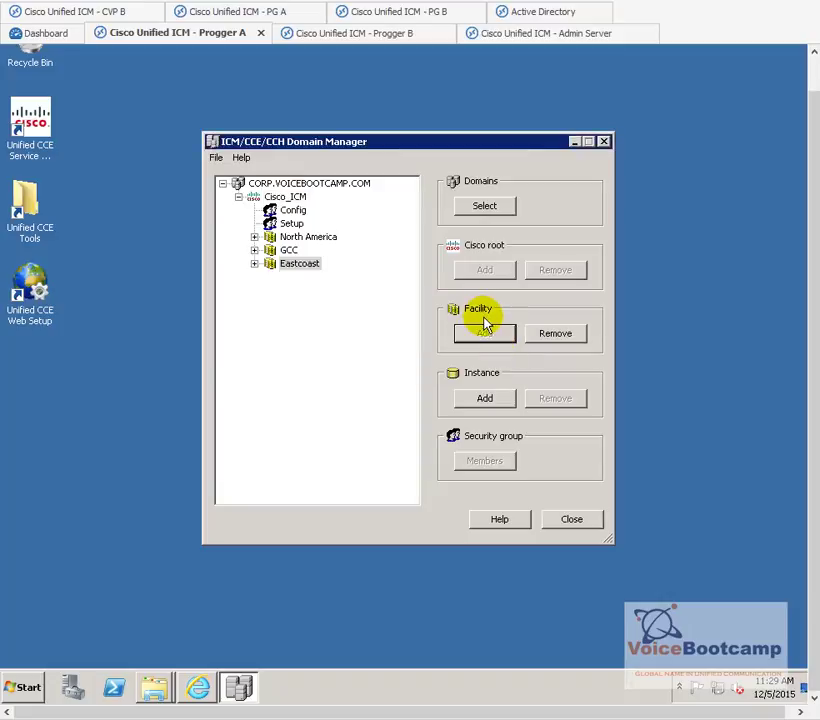
{"action": "left_click", "coordinate": [254, 264]}
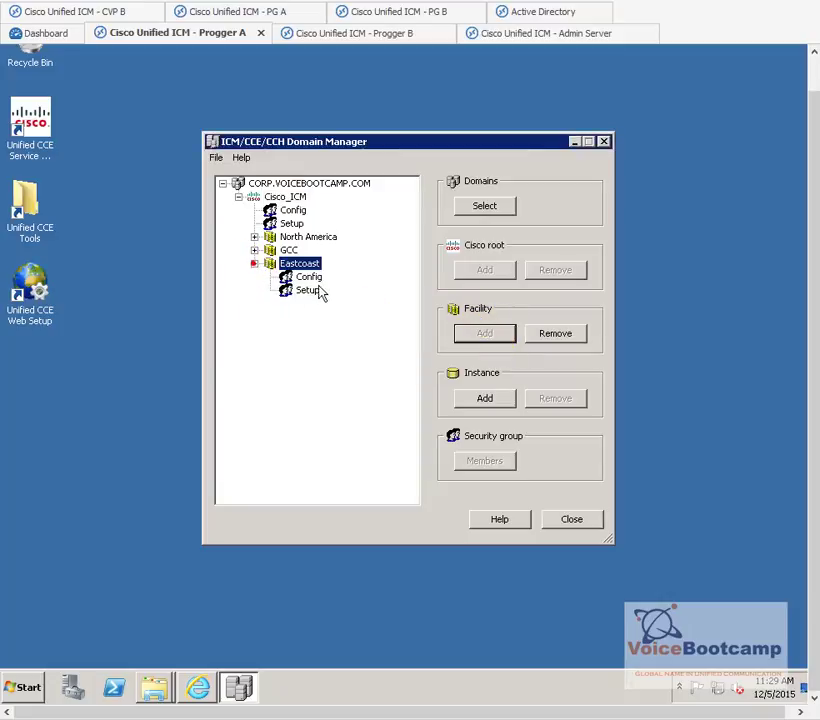
- Add the VCB instance under Eastcoast and expand it to show its Config and Setup groups
{"action": "left_click", "coordinate": [500, 398]}
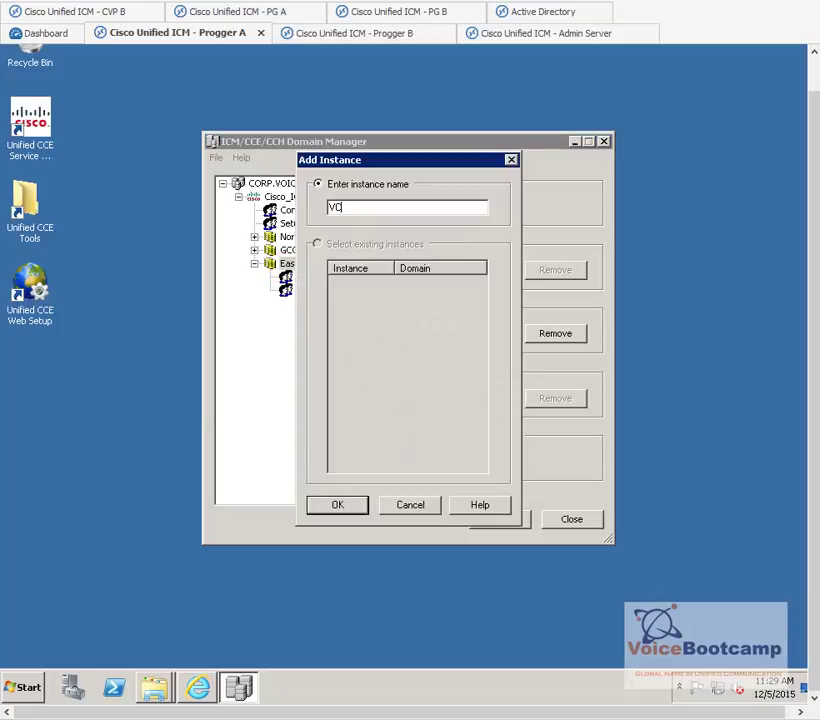
{"action": "type", "text": "VCBss"}
{"action": "left_click", "coordinate": [337, 503]}
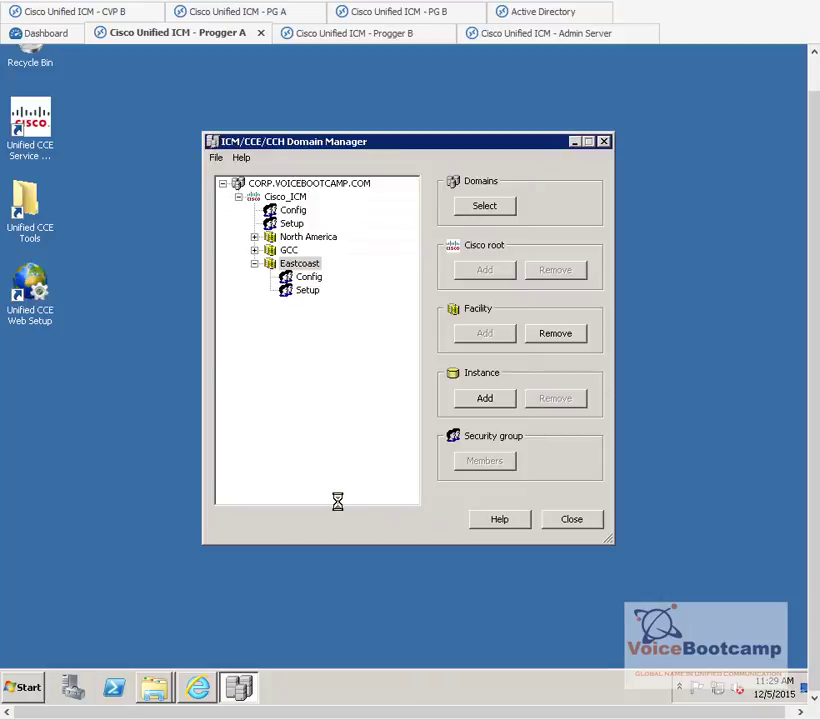
{"action": "left_click", "coordinate": [270, 303]}
{"action": "left_click", "coordinate": [318, 318]}
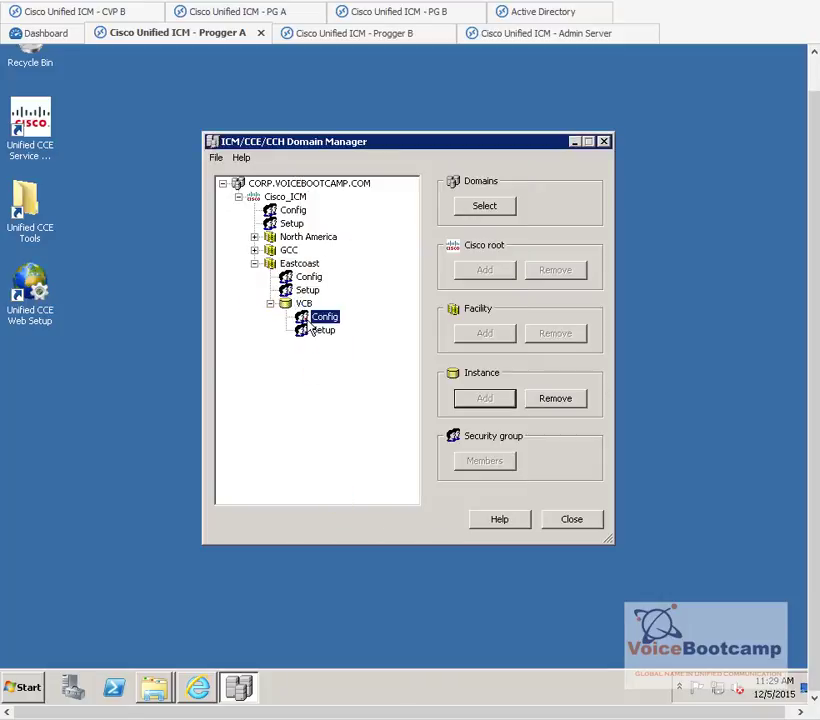
{"action": "left_click", "coordinate": [313, 330]}
{"action": "left_click", "coordinate": [307, 292]}
{"action": "left_click", "coordinate": [323, 319]}
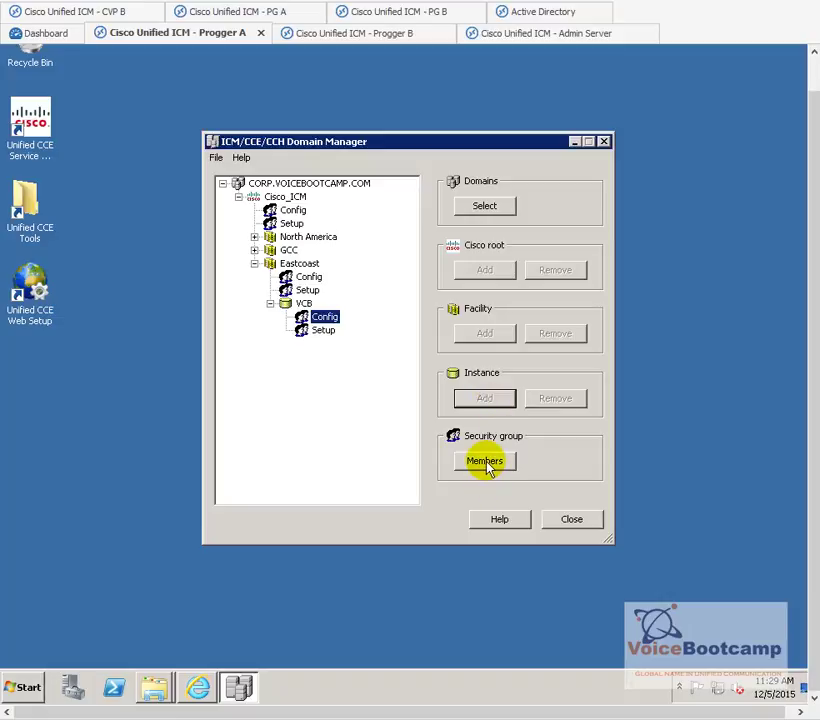
- Cancel a second instance addition and open the Eastcoast Config group's members
{"action": "left_click", "coordinate": [290, 263]}
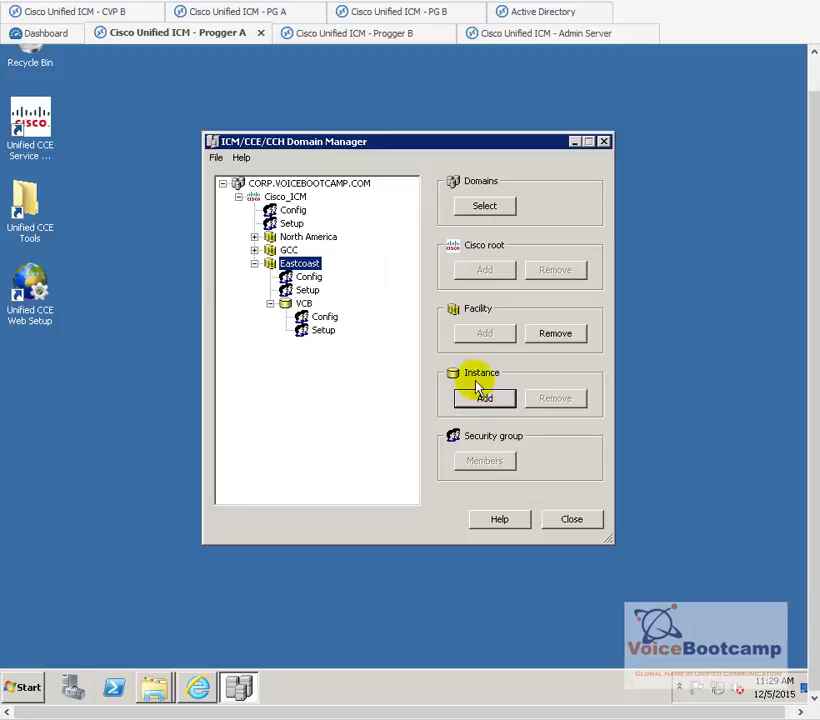
{"action": "left_click", "coordinate": [477, 401]}
{"action": "left_click", "coordinate": [431, 513]}
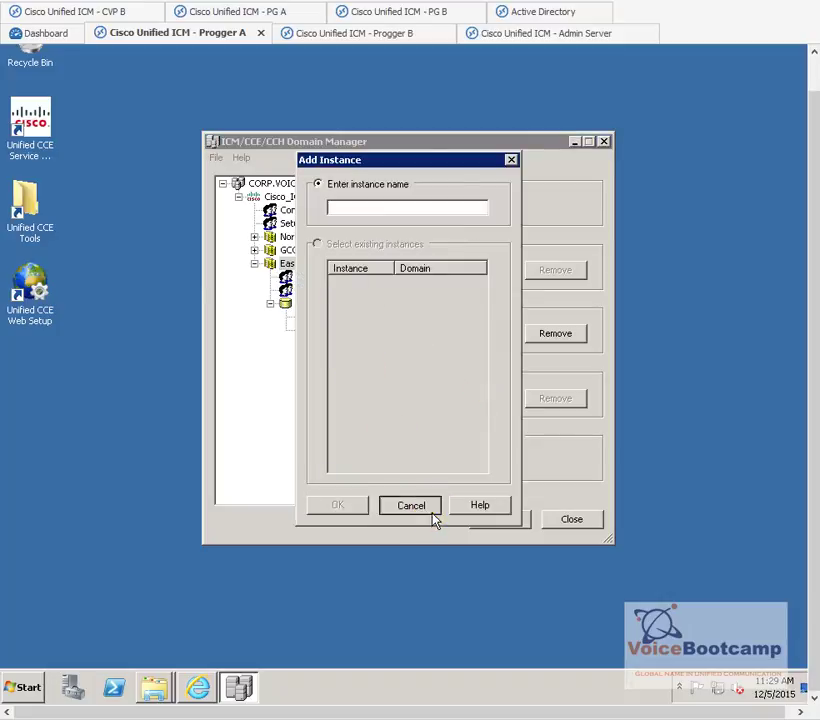
{"action": "left_click", "coordinate": [308, 277]}
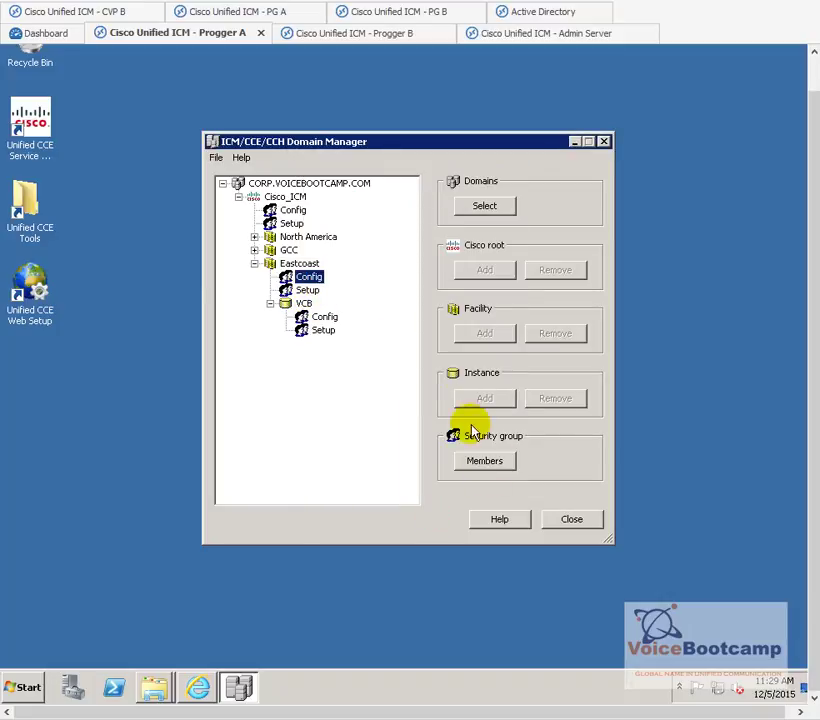
{"action": "left_click", "coordinate": [484, 461]}
- Add two domain users to the Eastcoast Config security group and save the membership
{"action": "left_click", "coordinate": [300, 524]}
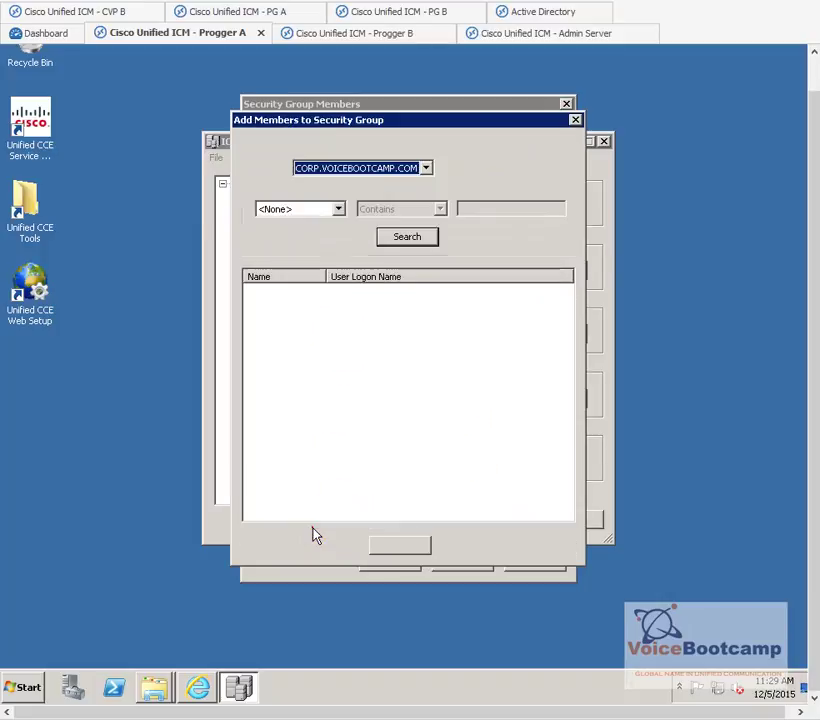
{"action": "left_click", "coordinate": [402, 237]}
{"action": "left_click", "coordinate": [276, 307]}
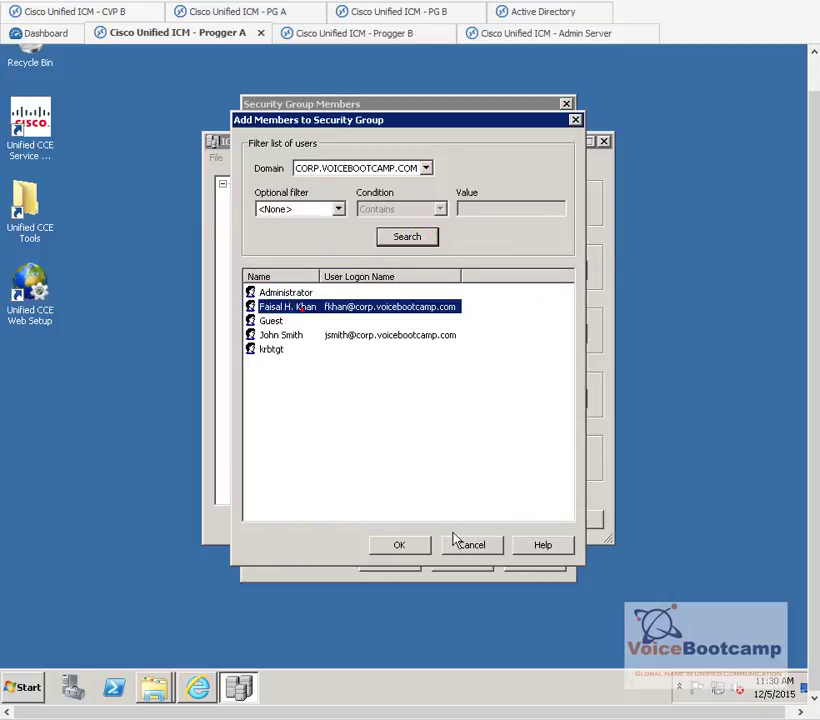
{"action": "left_click", "coordinate": [402, 544]}
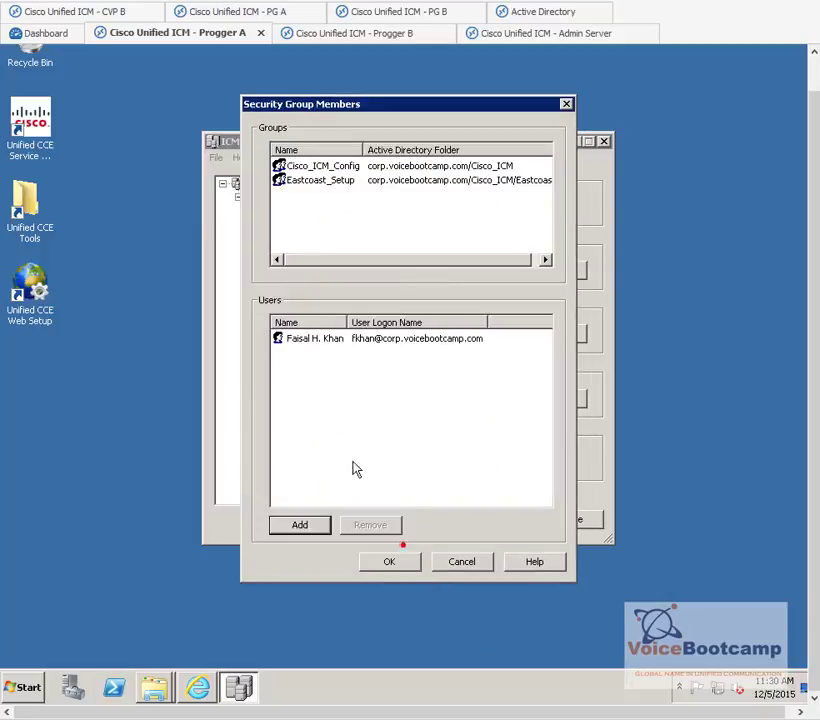
{"action": "left_click", "coordinate": [300, 524]}
{"action": "left_click", "coordinate": [410, 240]}
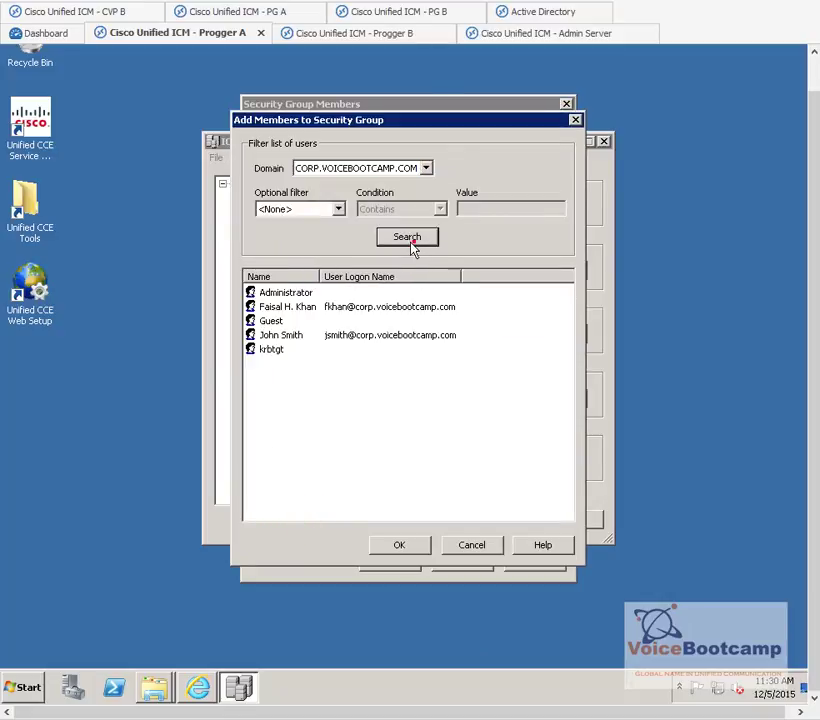
{"action": "left_click", "coordinate": [268, 335]}
{"action": "left_click", "coordinate": [419, 546]}
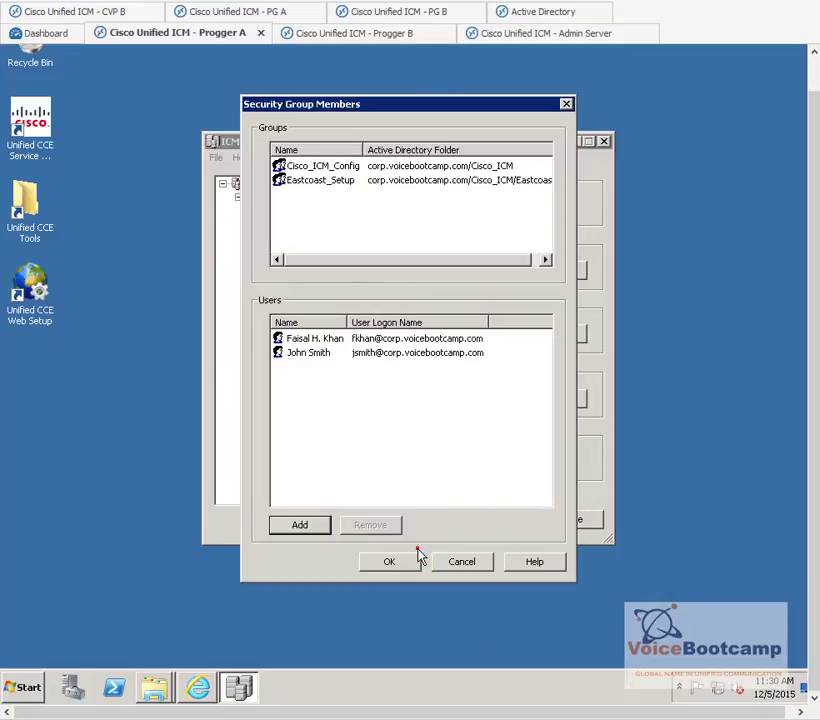
{"action": "left_click", "coordinate": [395, 562]}
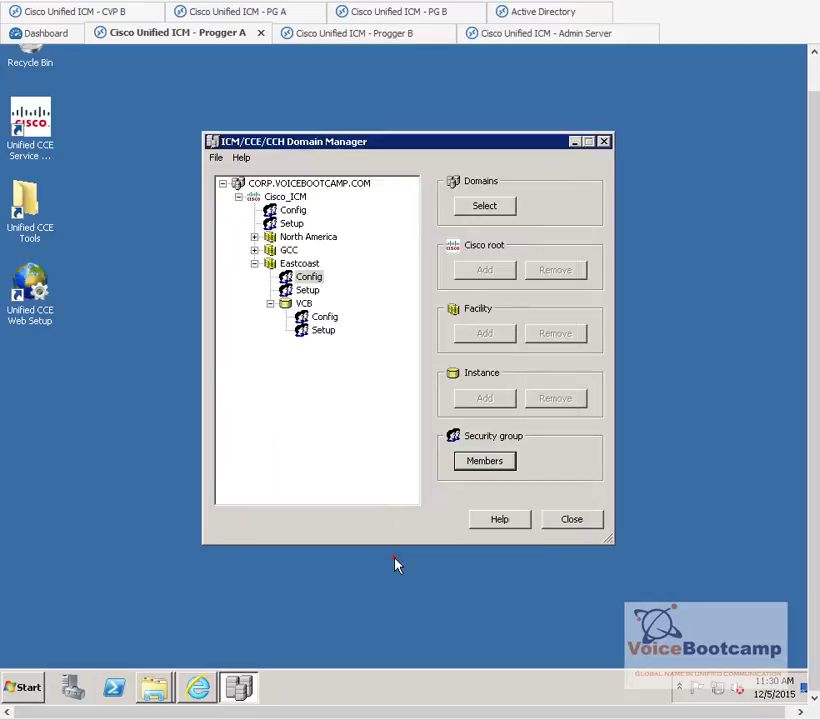
- Add a domain user to the Eastcoast Setup security group and save the membership
{"action": "left_click", "coordinate": [306, 290]}
{"action": "left_click", "coordinate": [490, 461]}
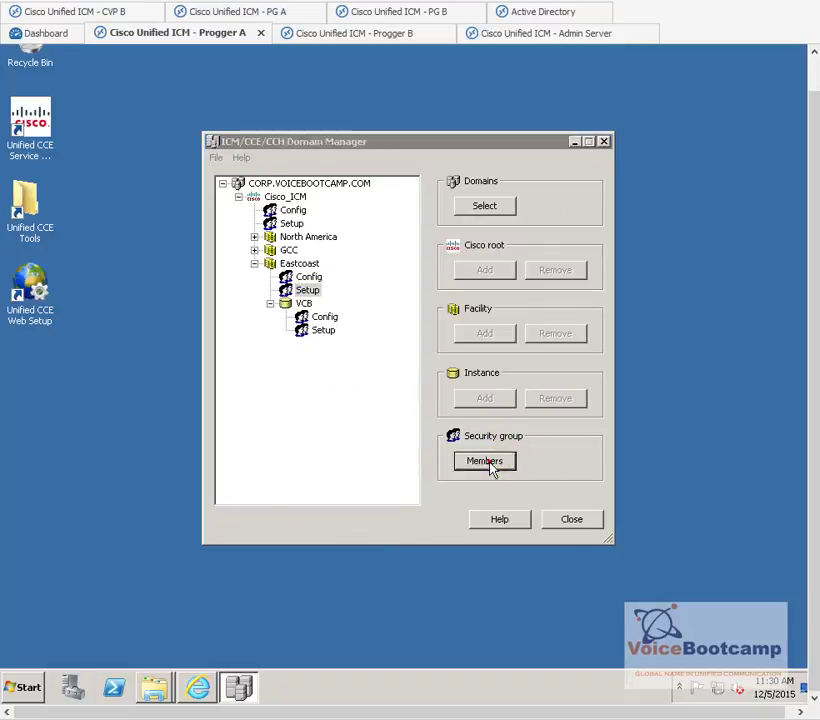
{"action": "left_click", "coordinate": [318, 528]}
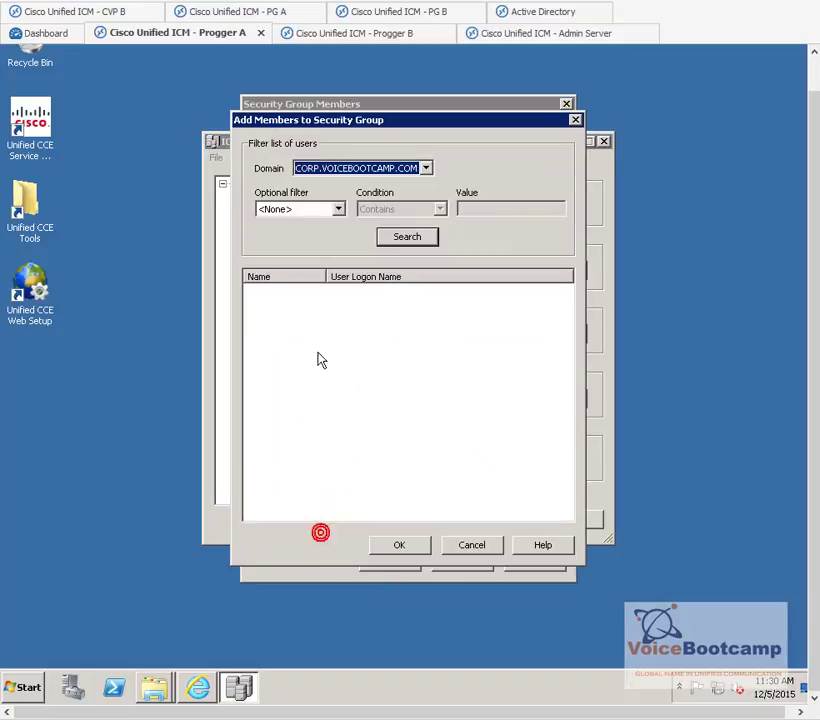
{"action": "left_click", "coordinate": [388, 236]}
{"action": "left_click", "coordinate": [286, 307]}
{"action": "left_click", "coordinate": [403, 546]}
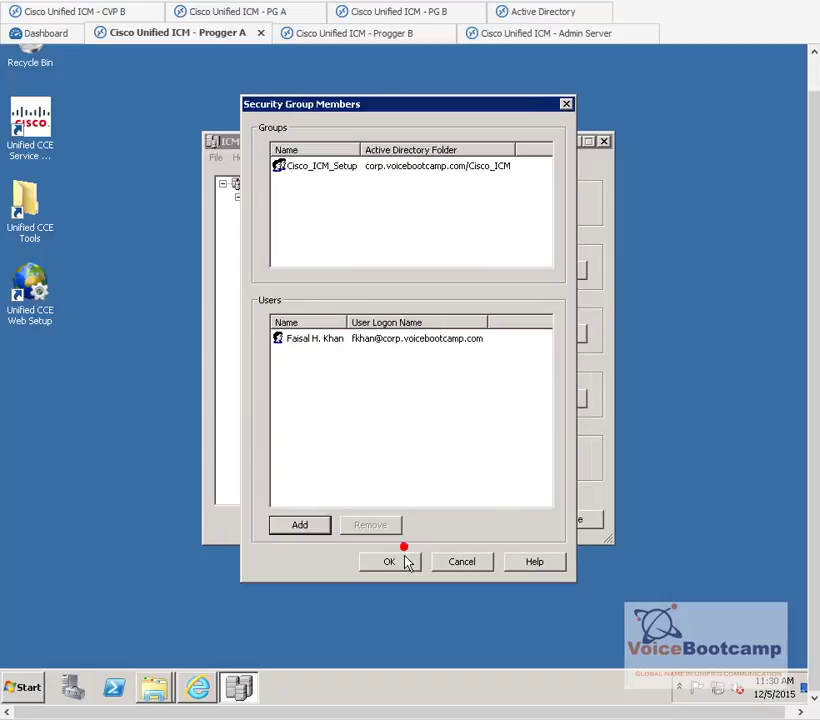
{"action": "left_click", "coordinate": [404, 565]}
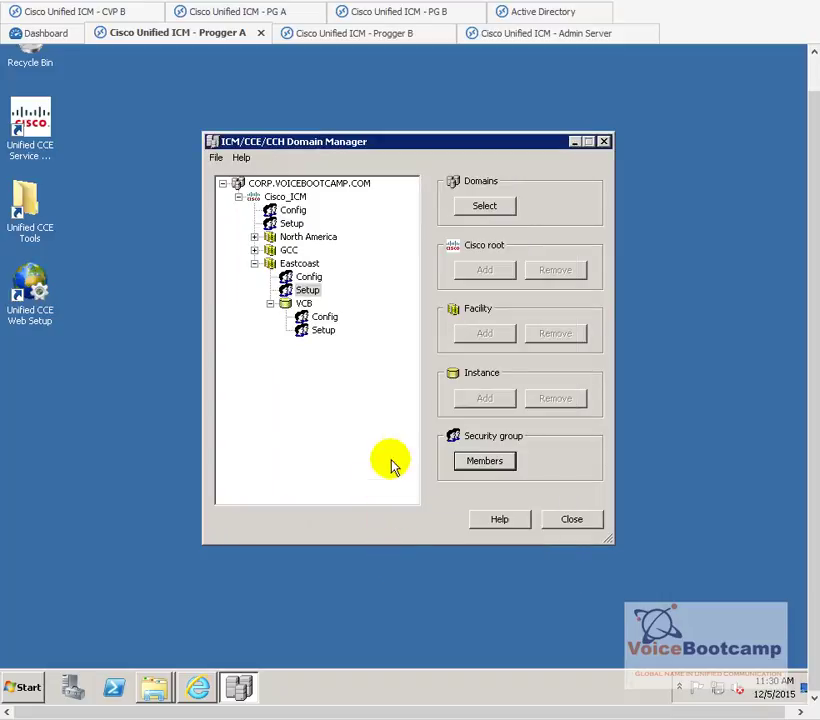
- Review Eastcoast's Config and Setup groups and its VCB instance, then close Domain Manager
{"action": "left_click", "coordinate": [306, 277]}
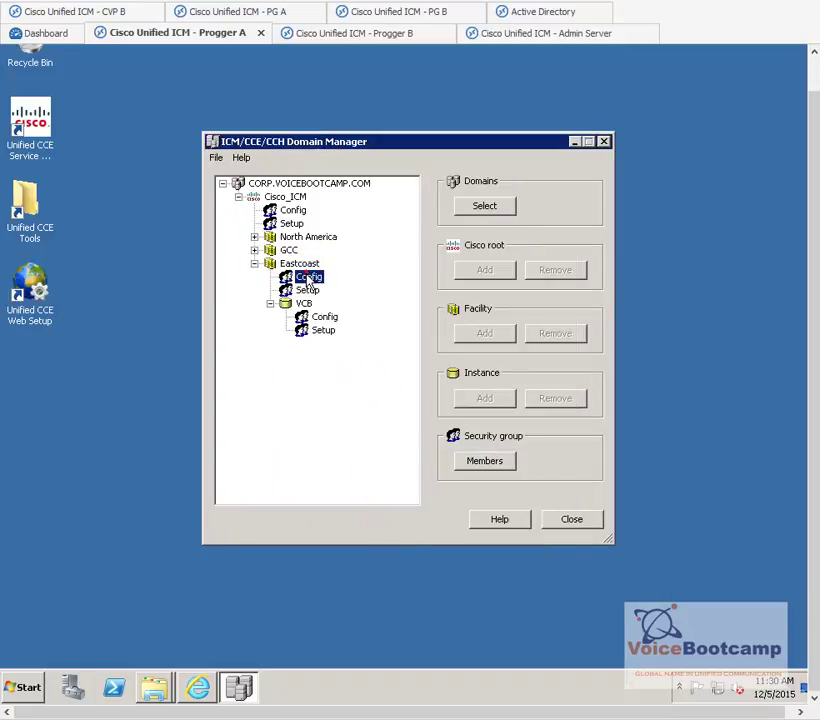
{"action": "left_click", "coordinate": [303, 302]}
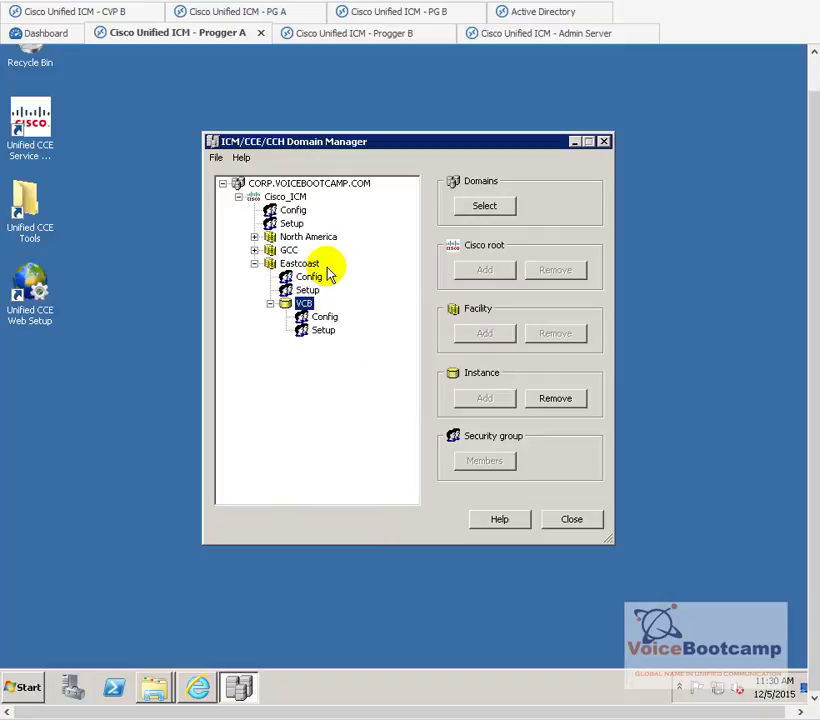
{"action": "left_click", "coordinate": [309, 290]}
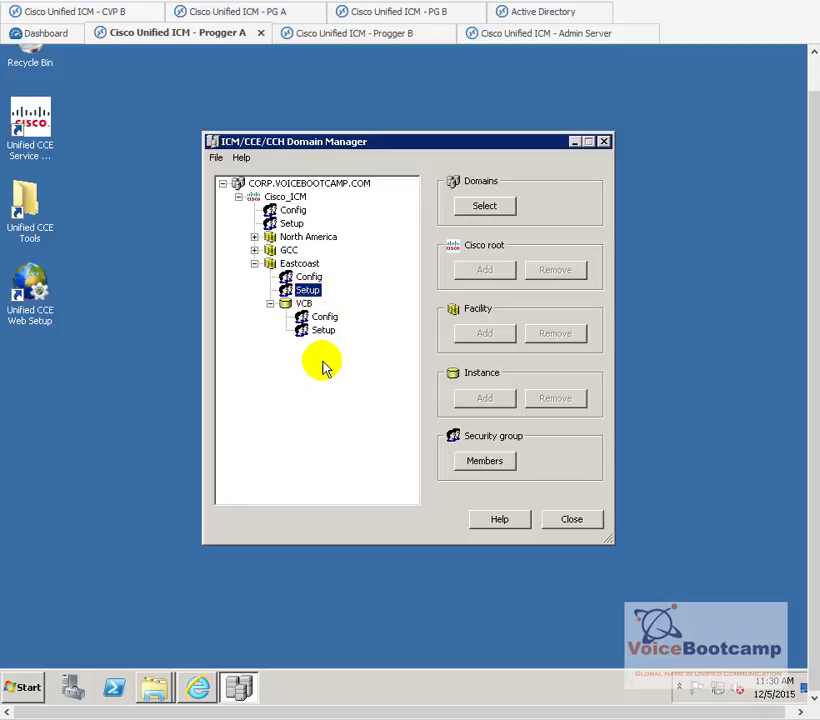
{"action": "left_click", "coordinate": [308, 277]}
{"action": "key", "text": "Up"}
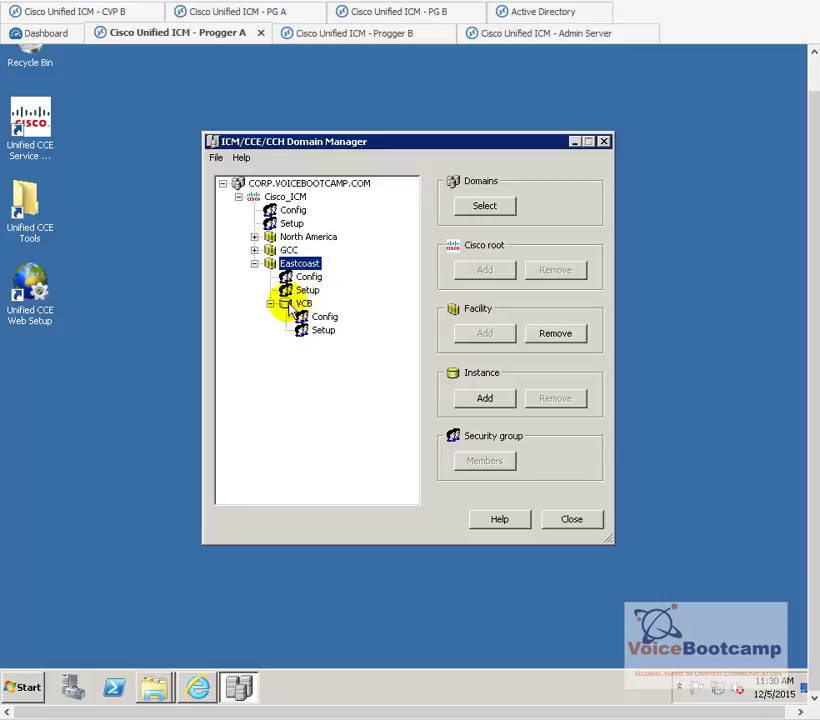
{"action": "left_click", "coordinate": [300, 302]}
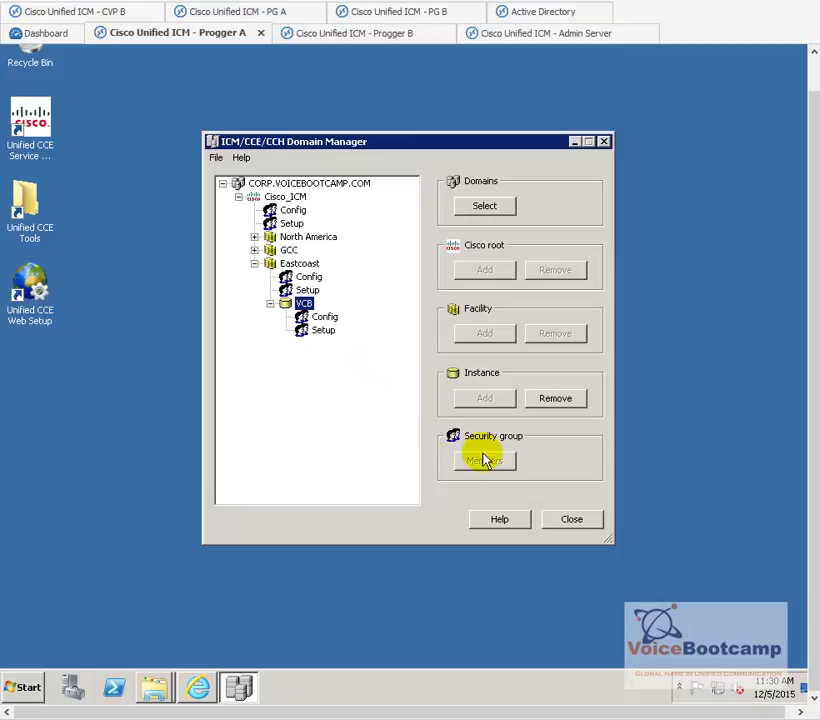
{"action": "left_click", "coordinate": [573, 520]}
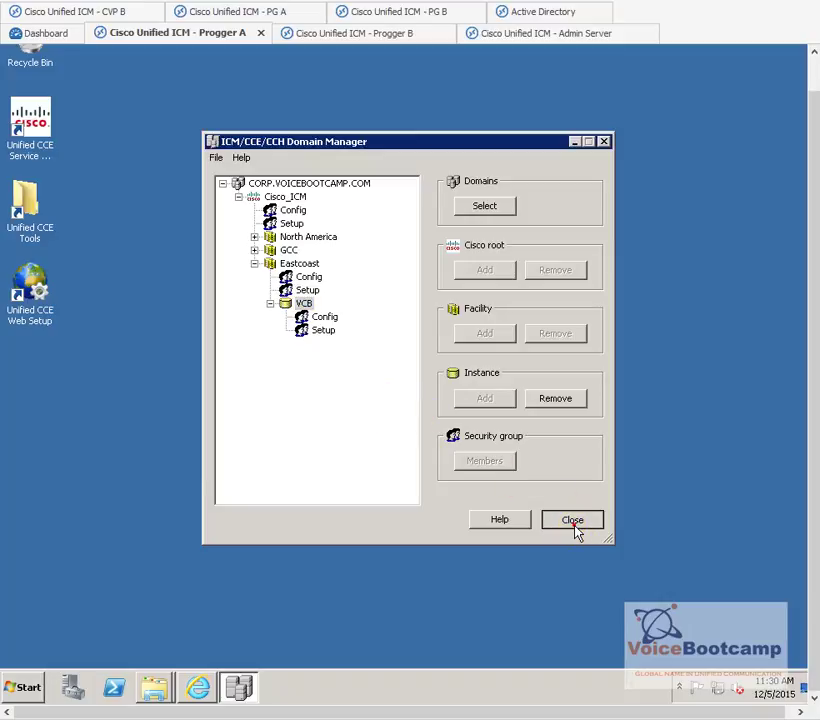
{"action": "left_click", "coordinate": [574, 522]}
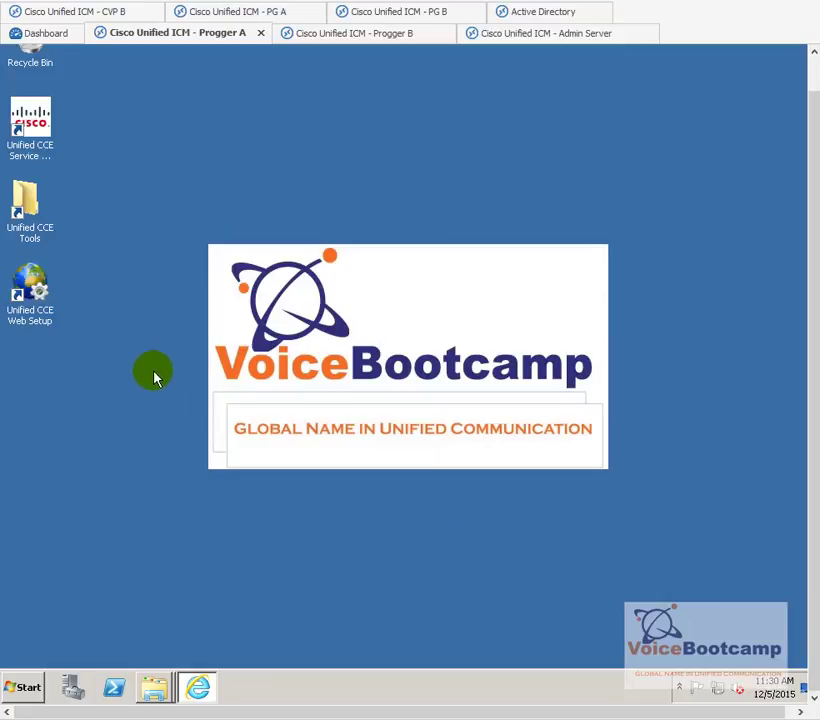
- Close the old Internet Explorer window from the taskbar
{"action": "right_click", "coordinate": [197, 687]}
{"action": "left_click", "coordinate": [190, 657]}
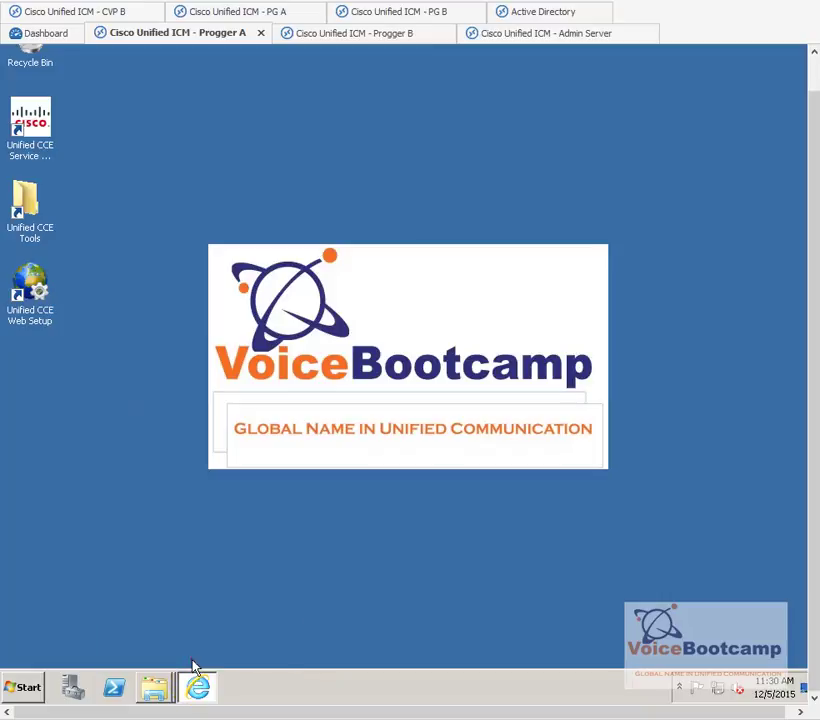
{"action": "left_click", "coordinate": [73, 377]}
- Launch Unified CCE Web Setup, bypass the certificate warning, and submit the login credentials
{"action": "left_click", "coordinate": [42, 305]}
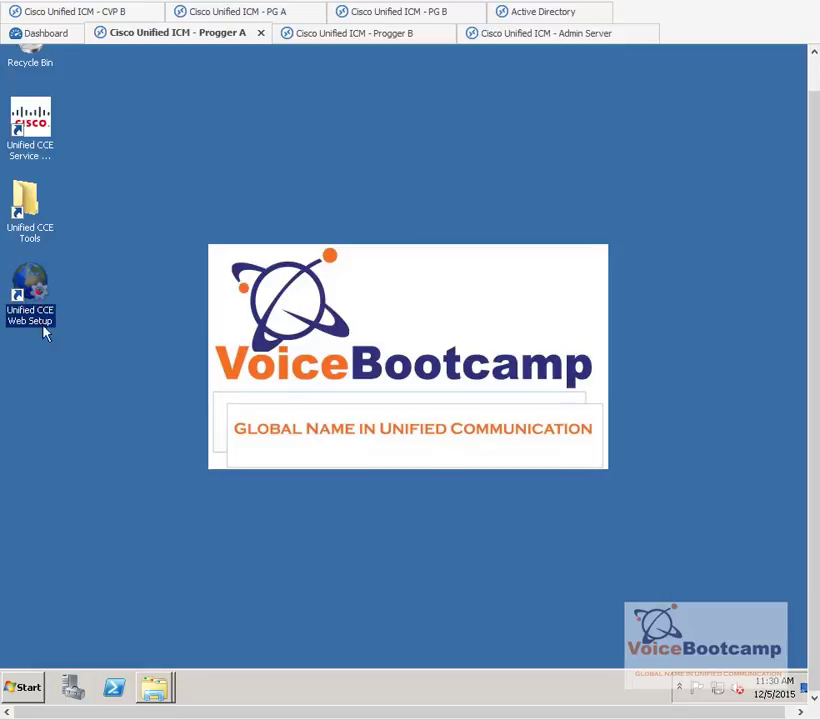
{"action": "left_click", "coordinate": [40, 297]}
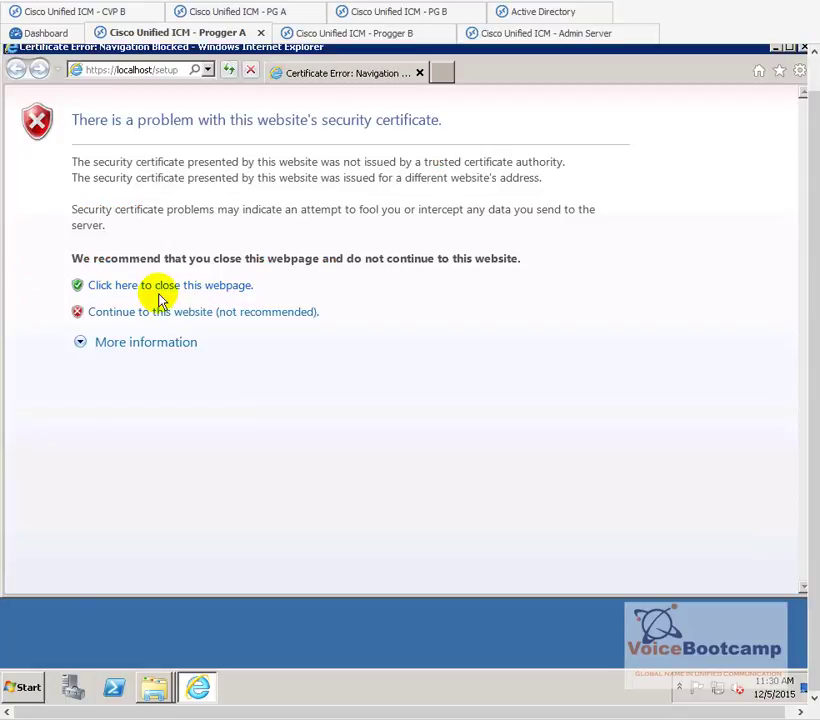
{"action": "left_click", "coordinate": [157, 312]}
{"action": "left_click", "coordinate": [627, 343]}
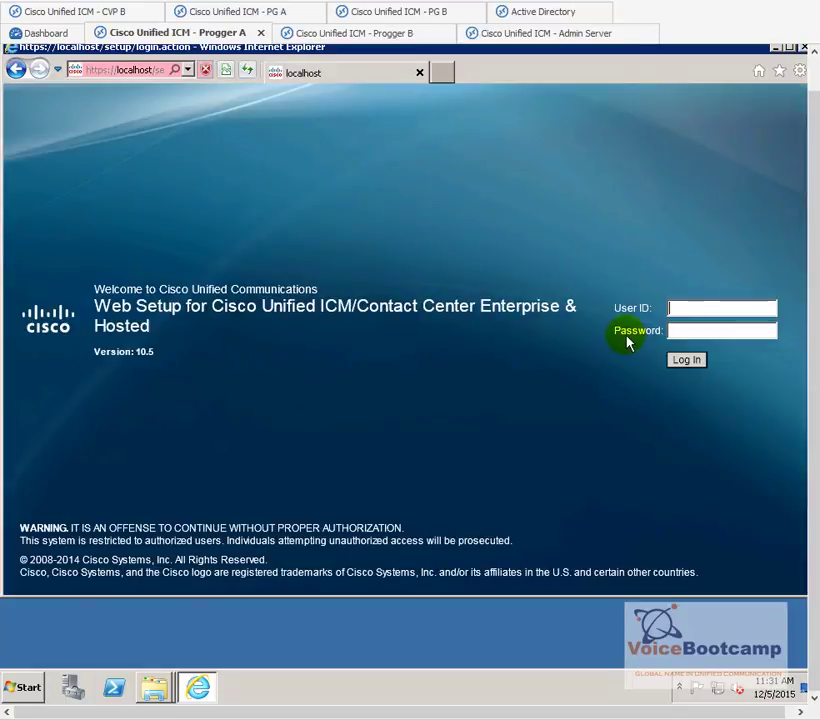
{"action": "type", "text": "administrator"}
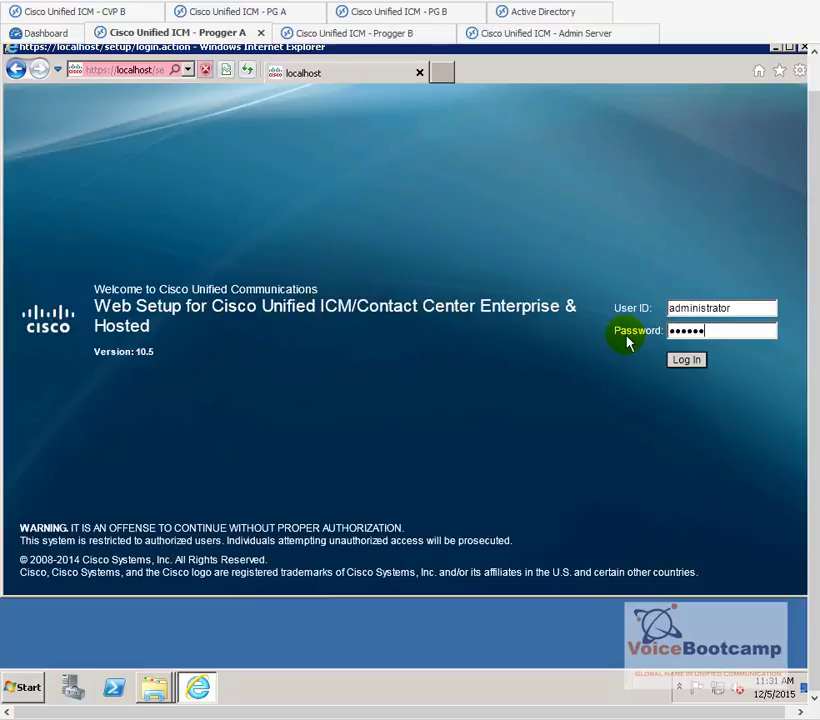
{"action": "type", "text": "23"}
{"action": "key", "text": "Return"}
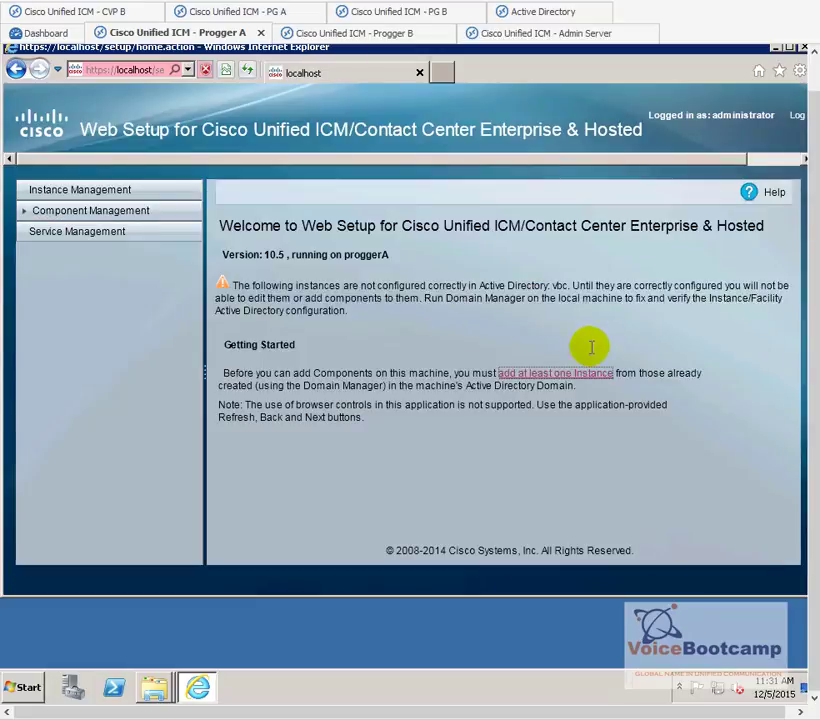
- In Instance Management, select all instances and remove the misnamed vbc instance
{"action": "left_click", "coordinate": [527, 377]}
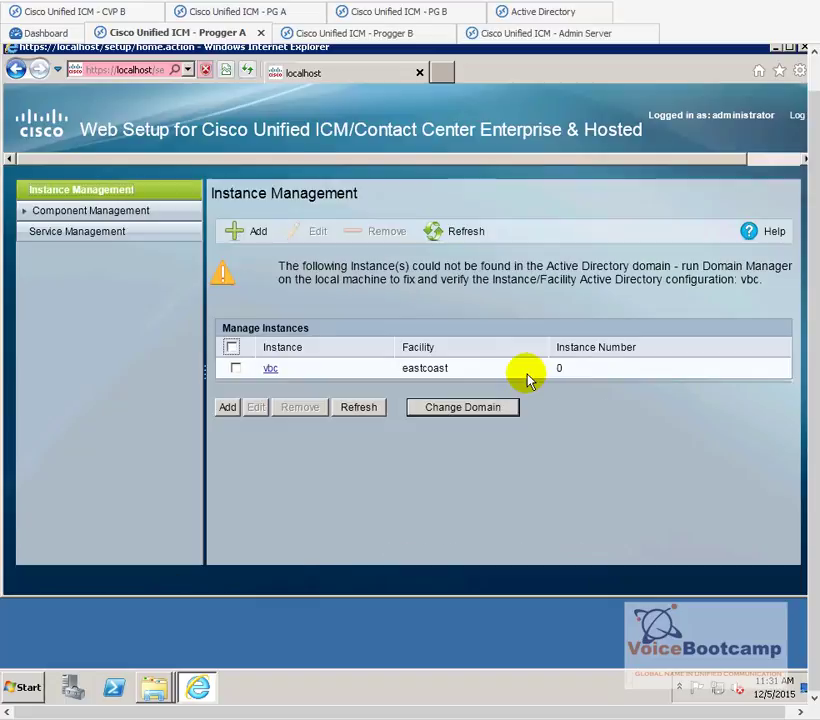
{"action": "left_click", "coordinate": [231, 347]}
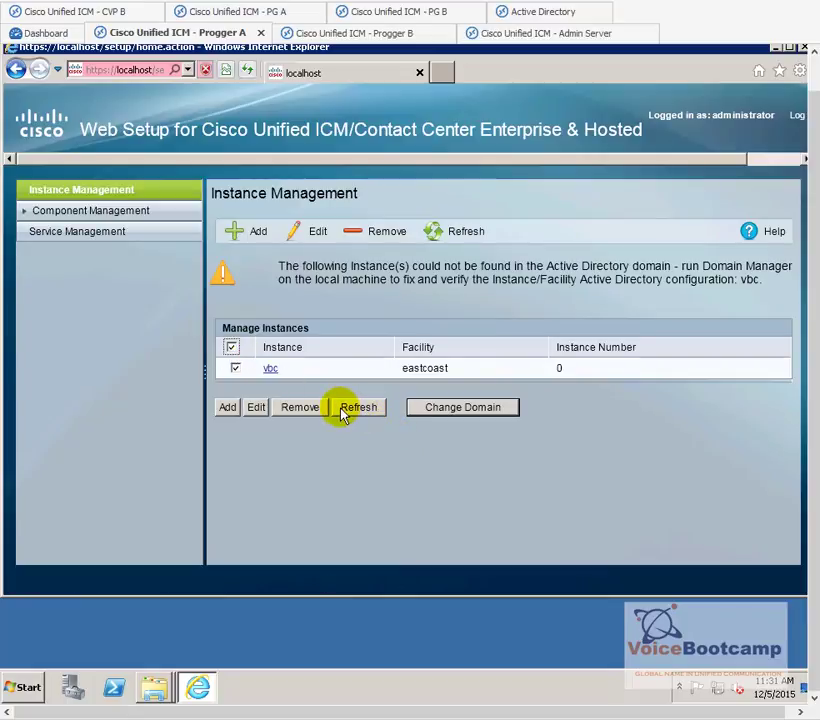
{"action": "left_click", "coordinate": [305, 408]}
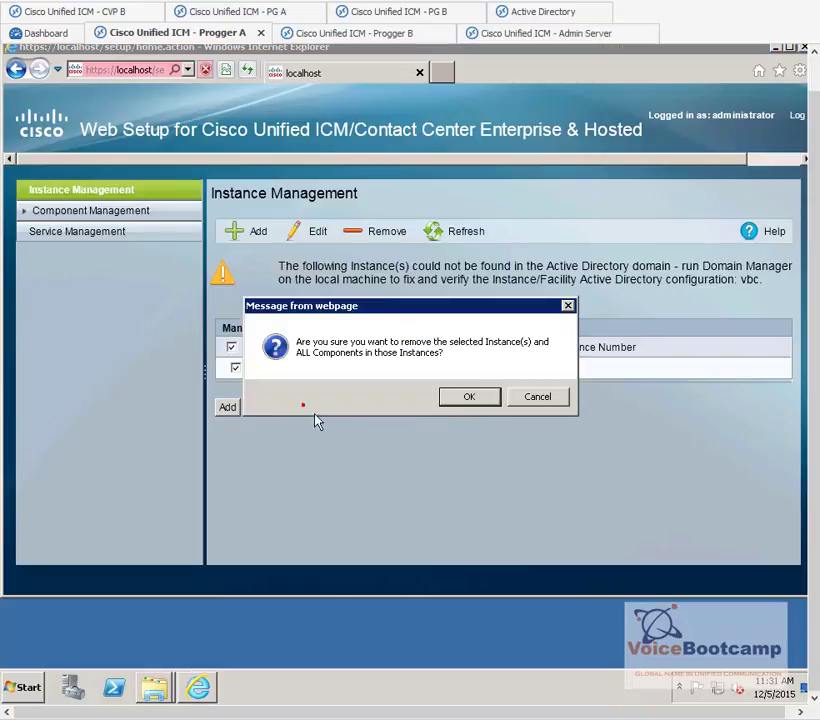
{"action": "left_click", "coordinate": [468, 397]}
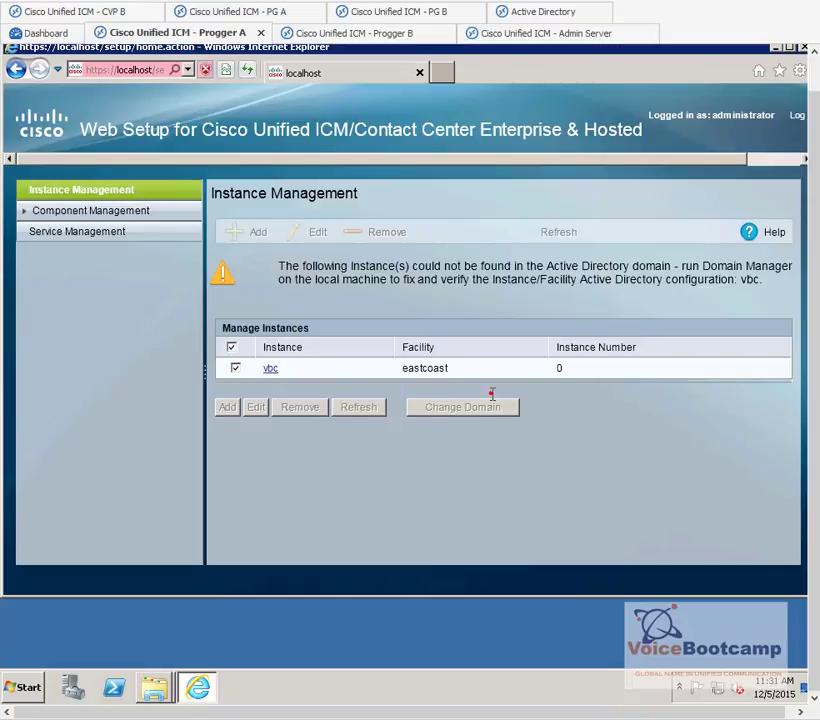
{"action": "left_click", "coordinate": [491, 394]}
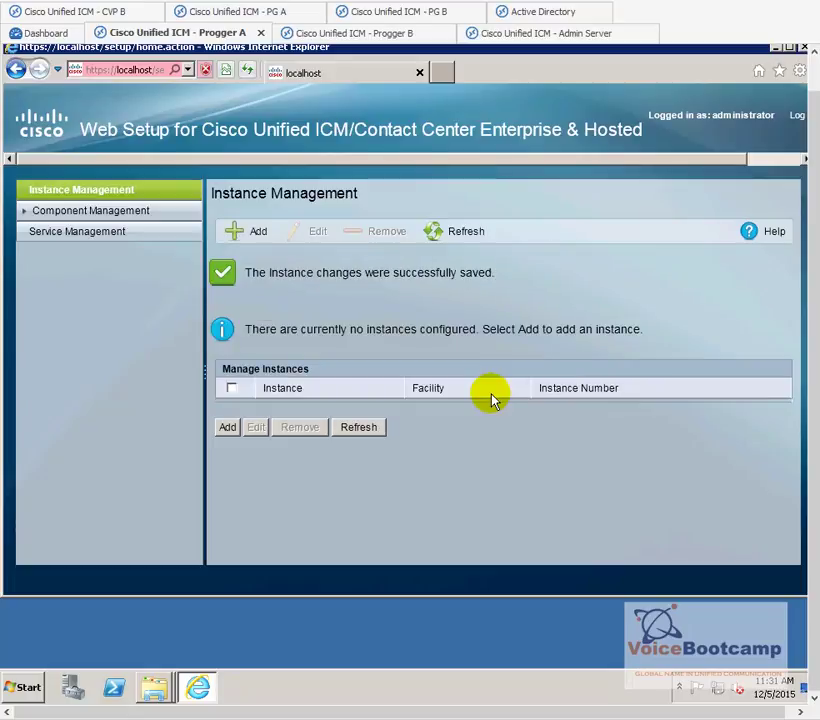
- Start a new instance, check the Facility list, then cancel and leave the unsaved form
{"action": "left_click", "coordinate": [228, 428]}
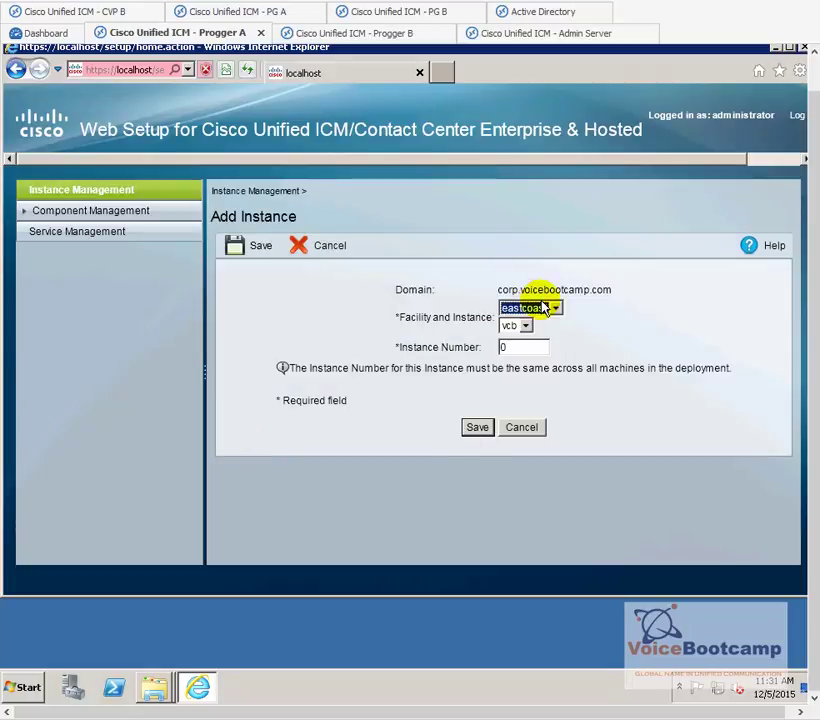
{"action": "left_click", "coordinate": [546, 308]}
{"action": "left_click", "coordinate": [533, 430]}
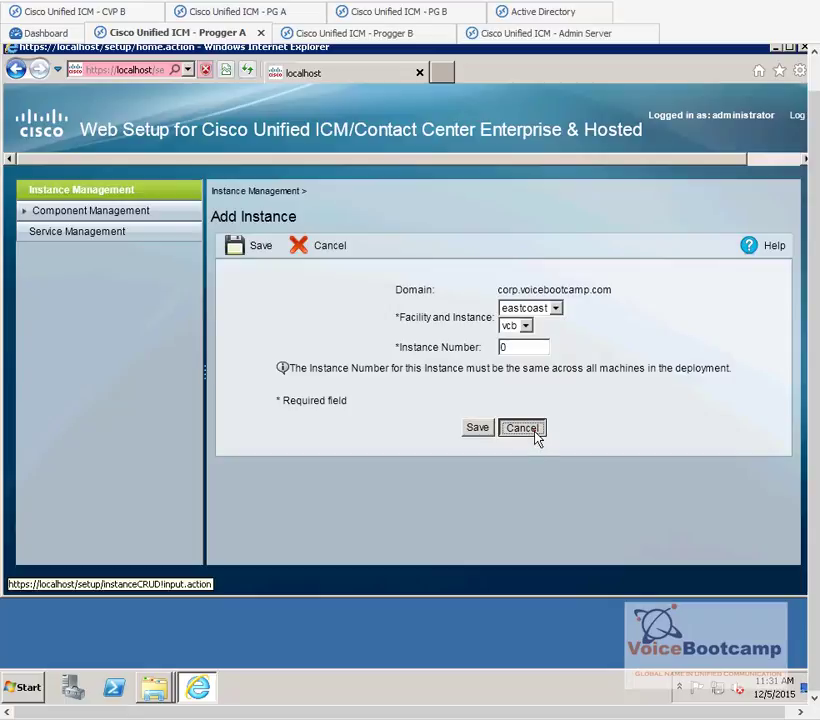
{"action": "left_click", "coordinate": [464, 364]}
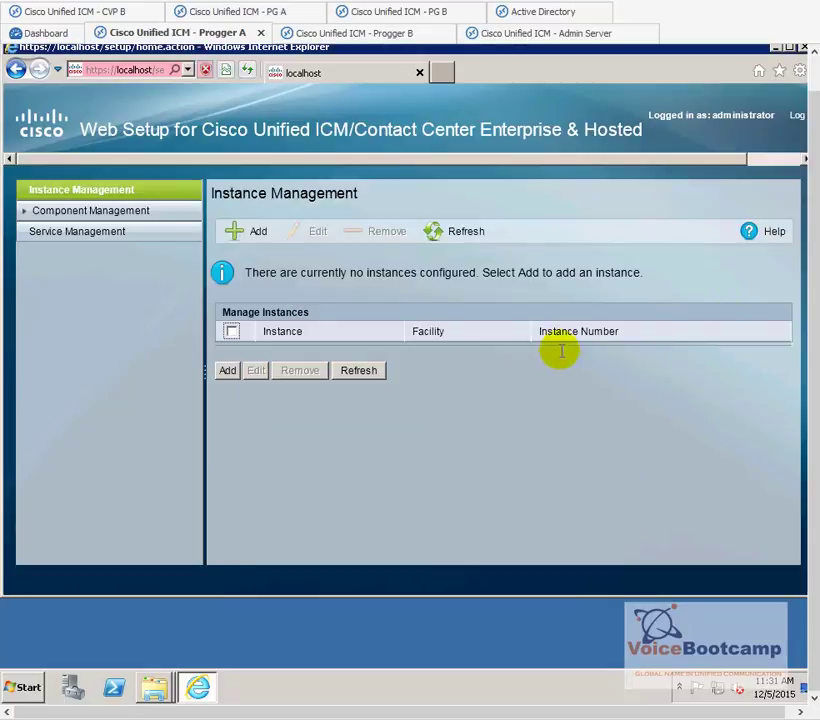
- Maximize the browser, log out of Progger A's Web Setup, and submit a first login attempt
{"action": "double_click", "coordinate": [688, 62]}
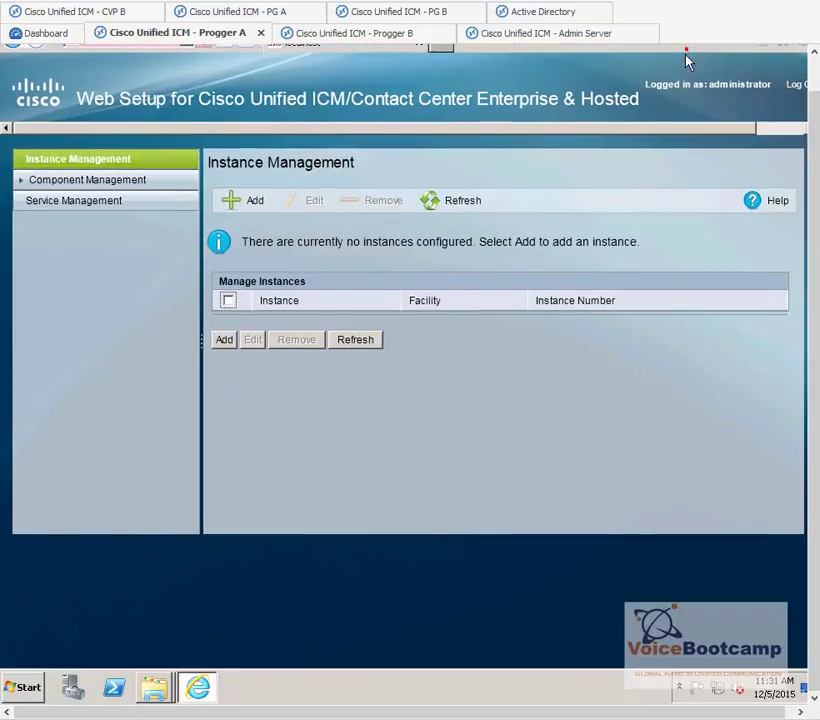
{"action": "left_click", "coordinate": [632, 711]}
{"action": "left_click", "coordinate": [781, 87]}
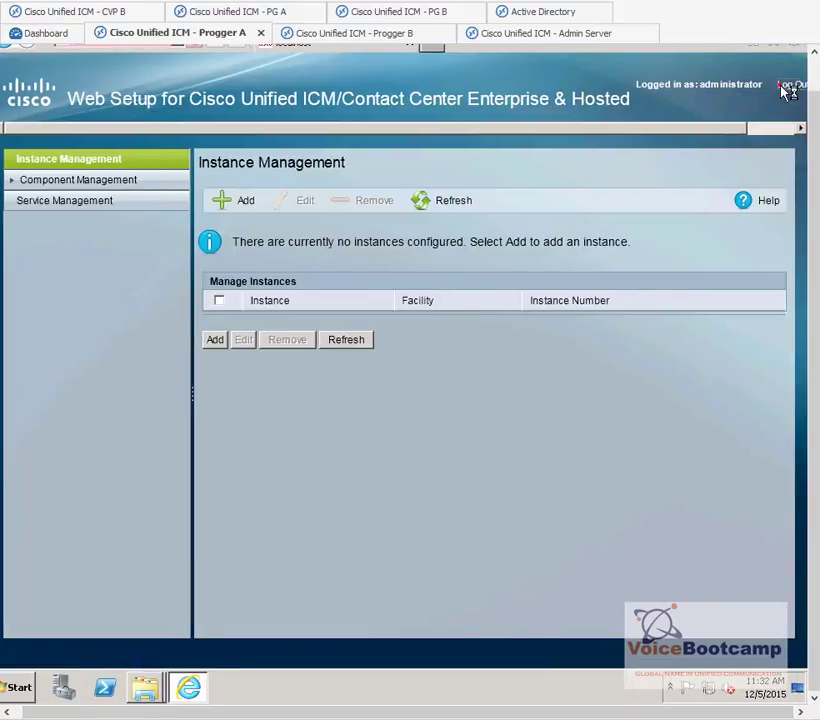
{"action": "left_click", "coordinate": [708, 272]}
{"action": "type", "text": "administrator"}
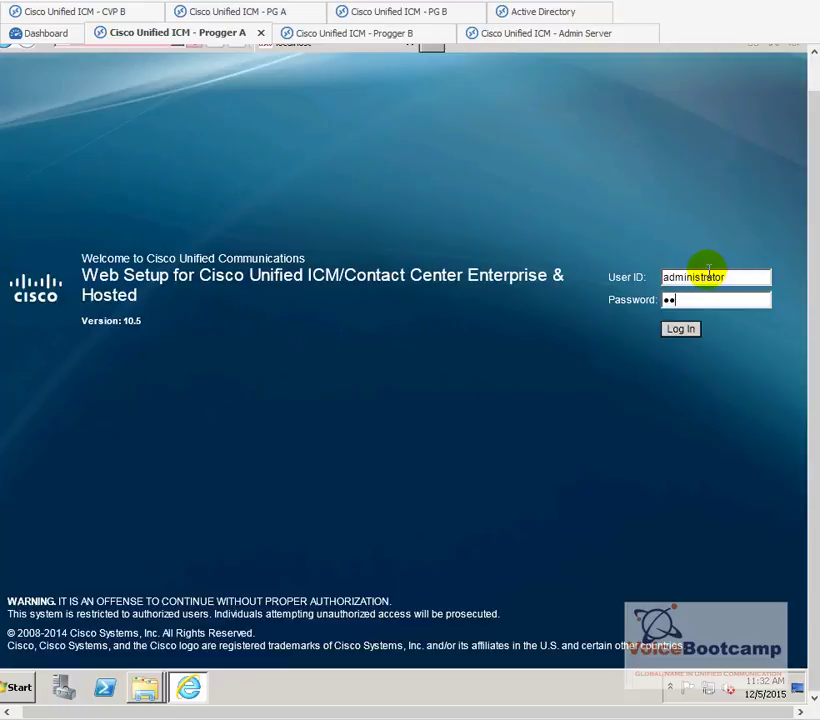
{"action": "type", "text": "123"}
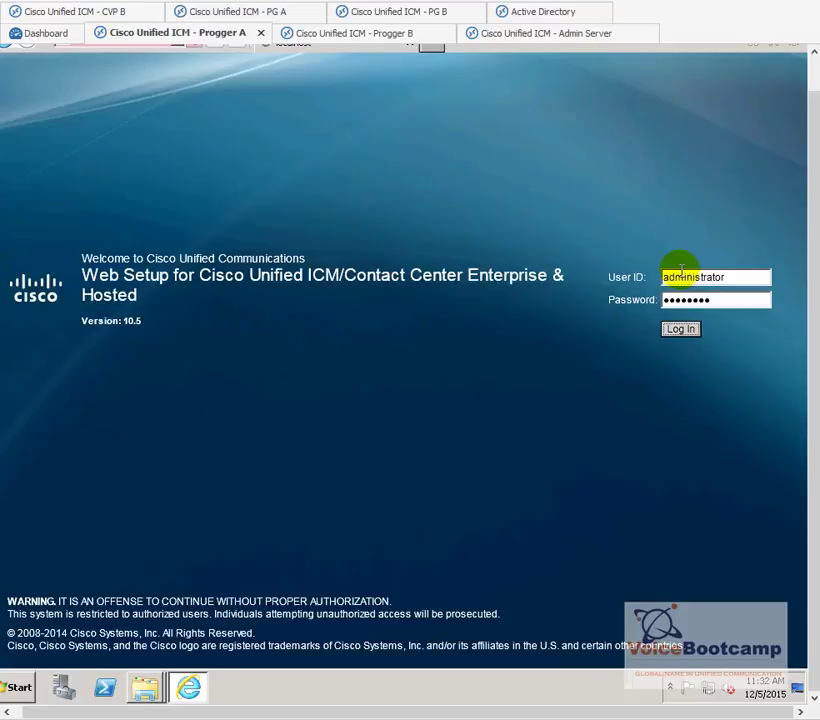
{"action": "key", "text": "Return"}
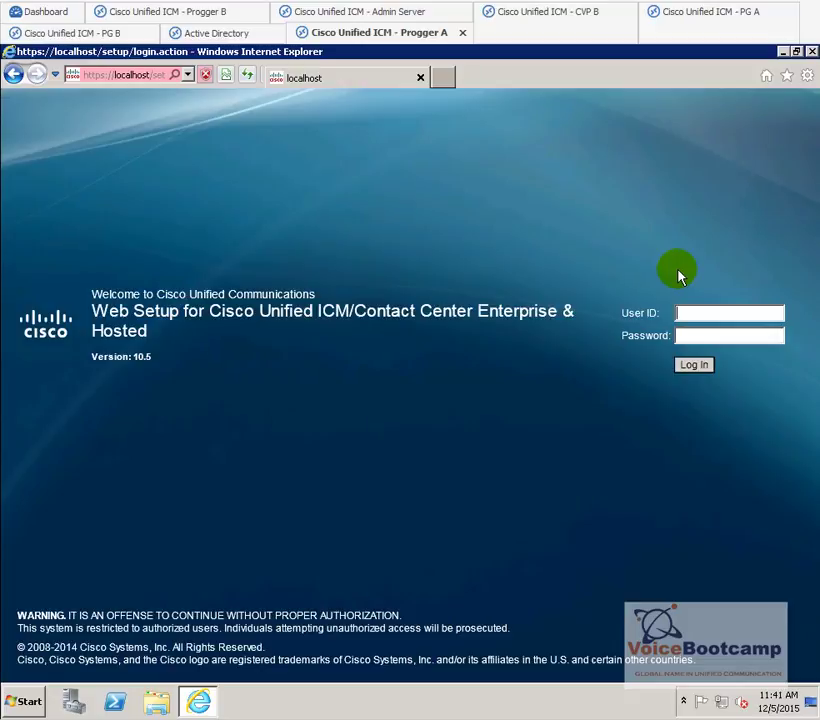
- Sign in with the domain-qualified administrator account and its password
{"action": "type", "text": "corp\\administrator"}
{"action": "key", "text": "Tab"}
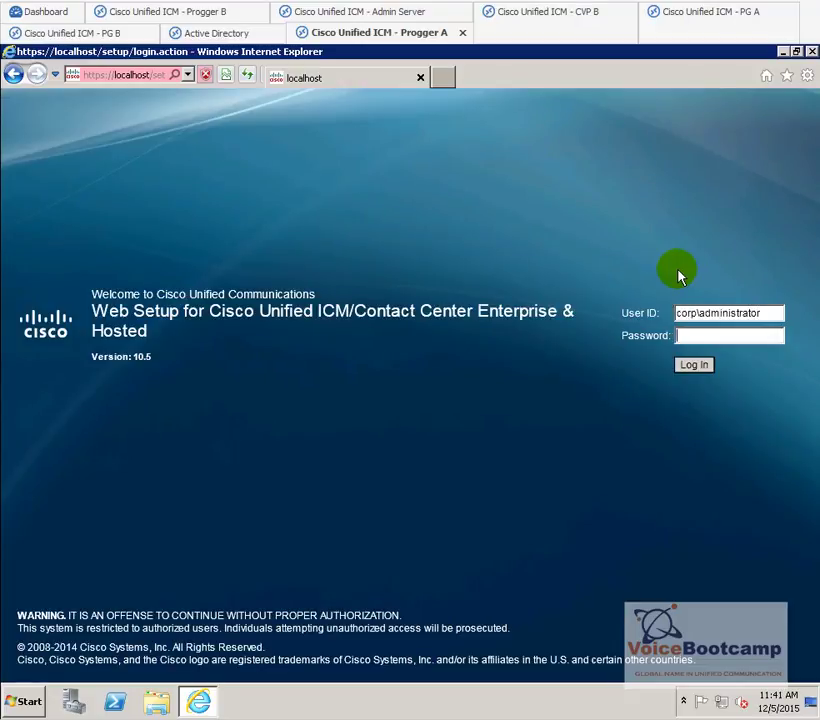
{"action": "type", "text": "********"}
{"action": "key", "text": "Return"}
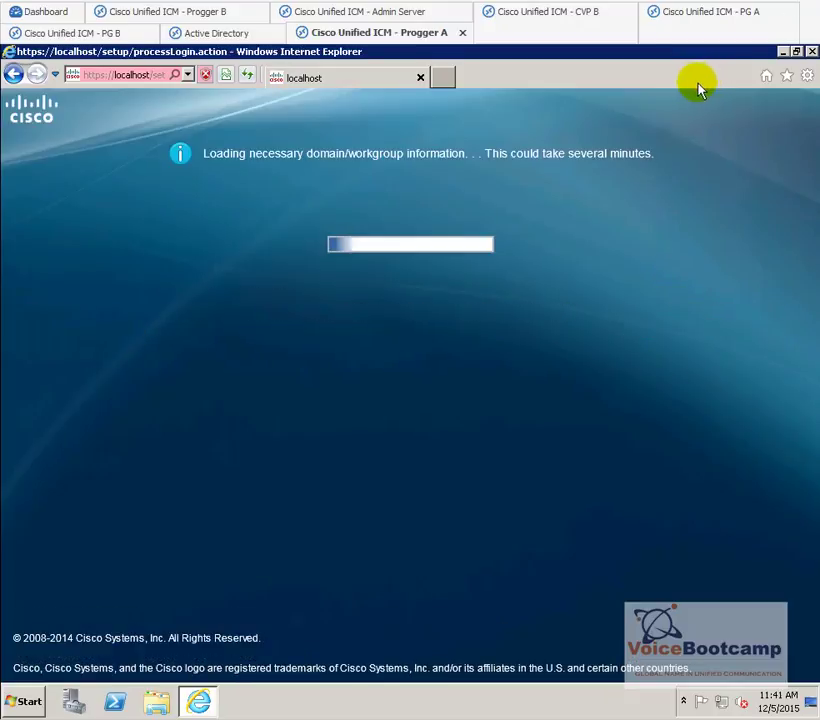
- Start a new instance on Progger A and choose facility eastcoast instead of gcc
{"action": "left_click", "coordinate": [390, 281]}
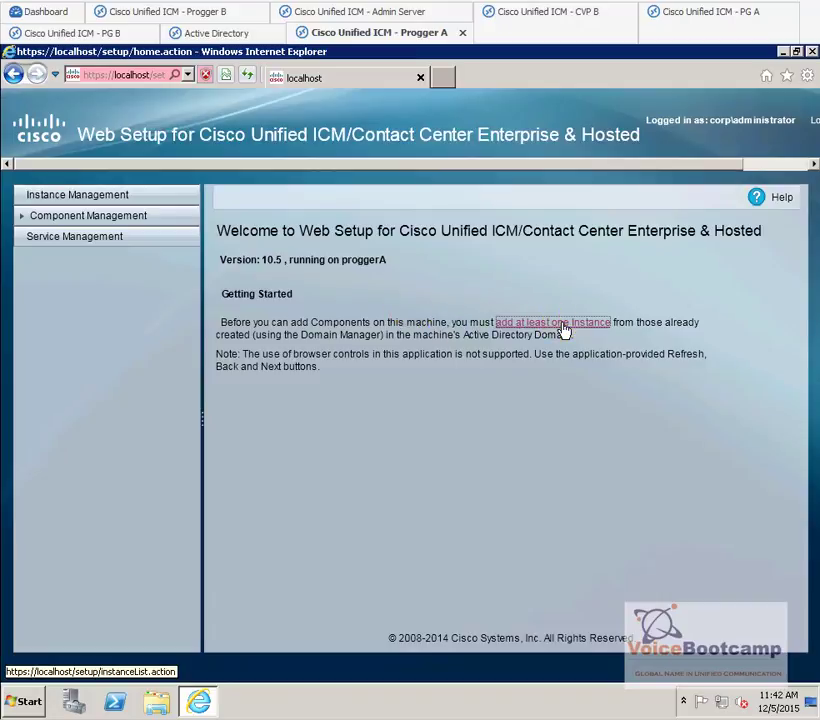
{"action": "left_click", "coordinate": [563, 329]}
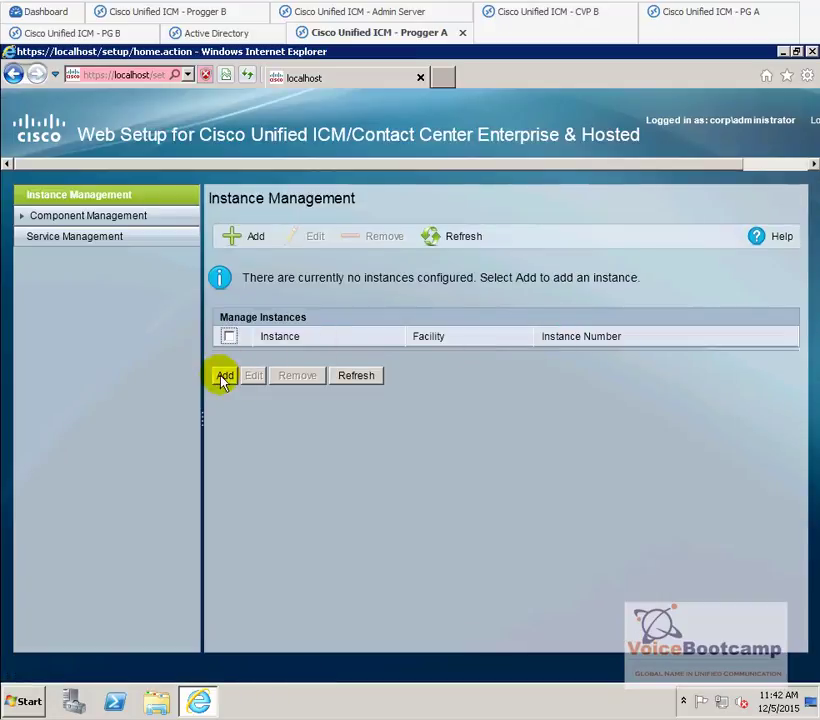
{"action": "left_click", "coordinate": [222, 376]}
{"action": "left_click", "coordinate": [557, 313]}
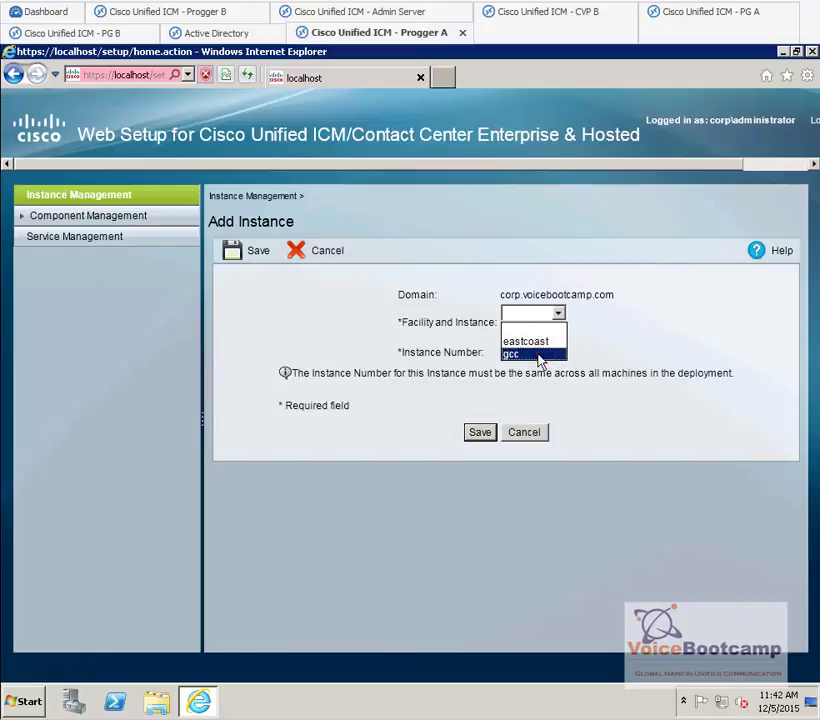
{"action": "left_click", "coordinate": [545, 354]}
{"action": "left_click", "coordinate": [552, 313]}
{"action": "left_click", "coordinate": [531, 341]}
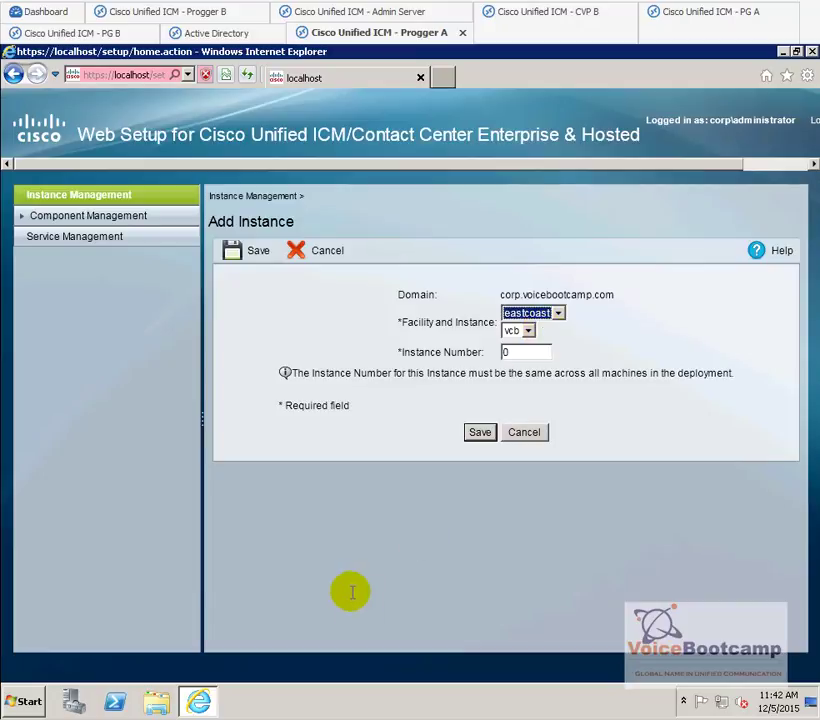
{"action": "right_click", "coordinate": [224, 704]}
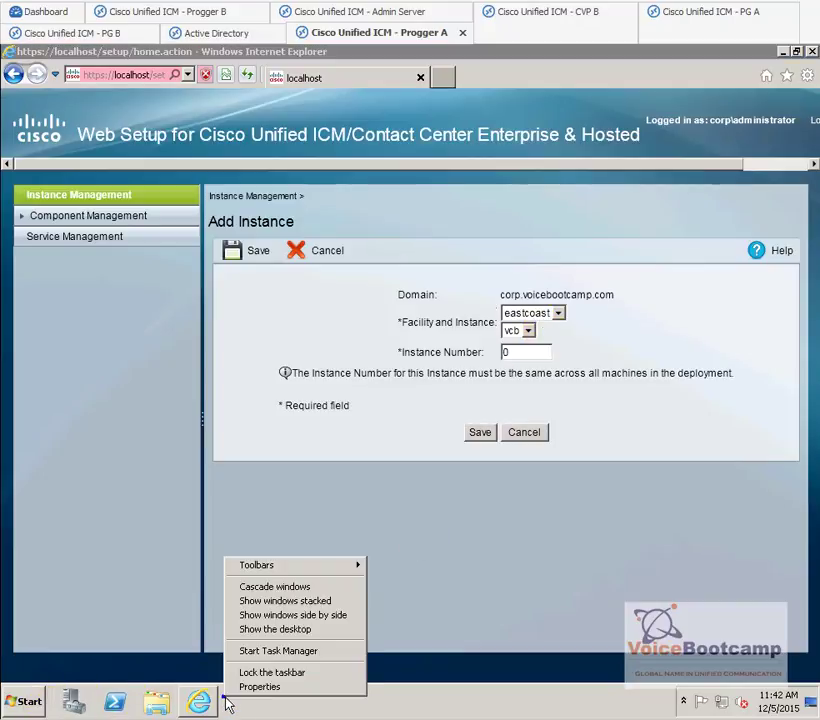
- Reopen Domain Manager from Unified CCE Tools and expand the domain, Cisco_ICM, GCC and Eastcoast
{"action": "left_click", "coordinate": [270, 628]}
{"action": "double_click", "coordinate": [40, 270]}
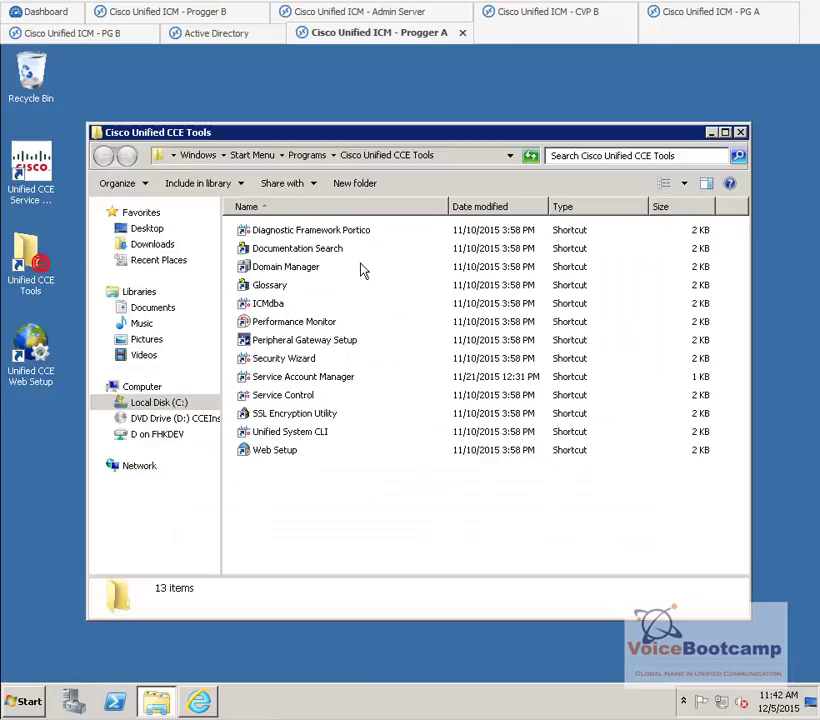
{"action": "double_click", "coordinate": [304, 266]}
{"action": "double_click", "coordinate": [305, 209]}
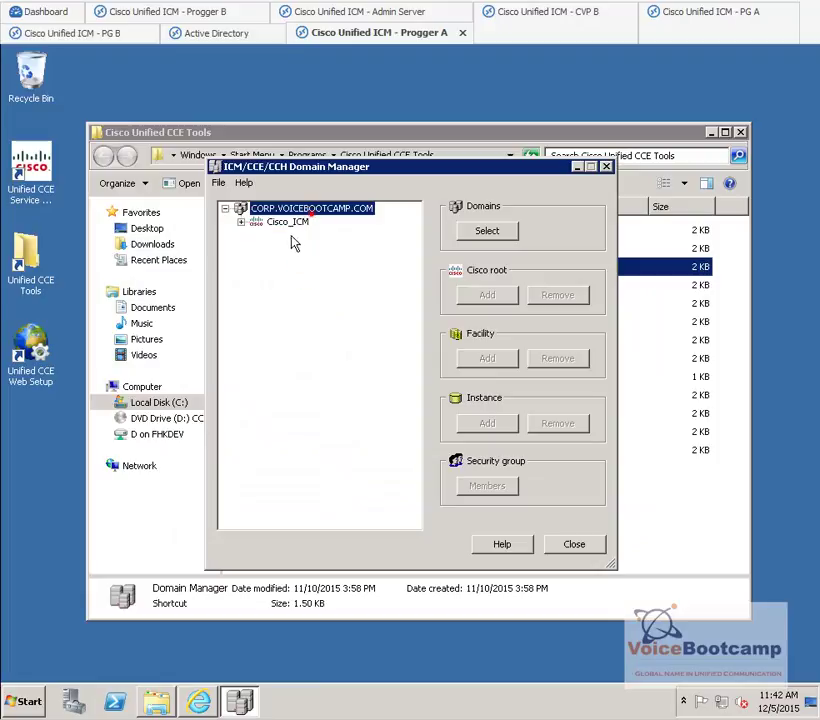
{"action": "double_click", "coordinate": [280, 222]}
{"action": "double_click", "coordinate": [291, 275]}
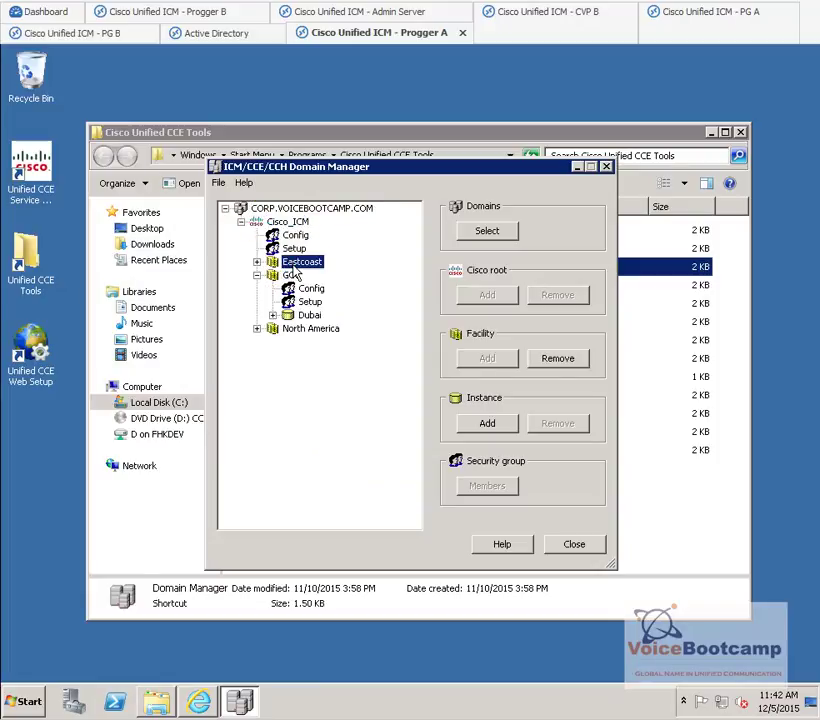
{"action": "double_click", "coordinate": [301, 262]}
- Check the GCC Dubai instance and Eastcoast VCB instance, then return to Web Setup
{"action": "left_click", "coordinate": [291, 315]}
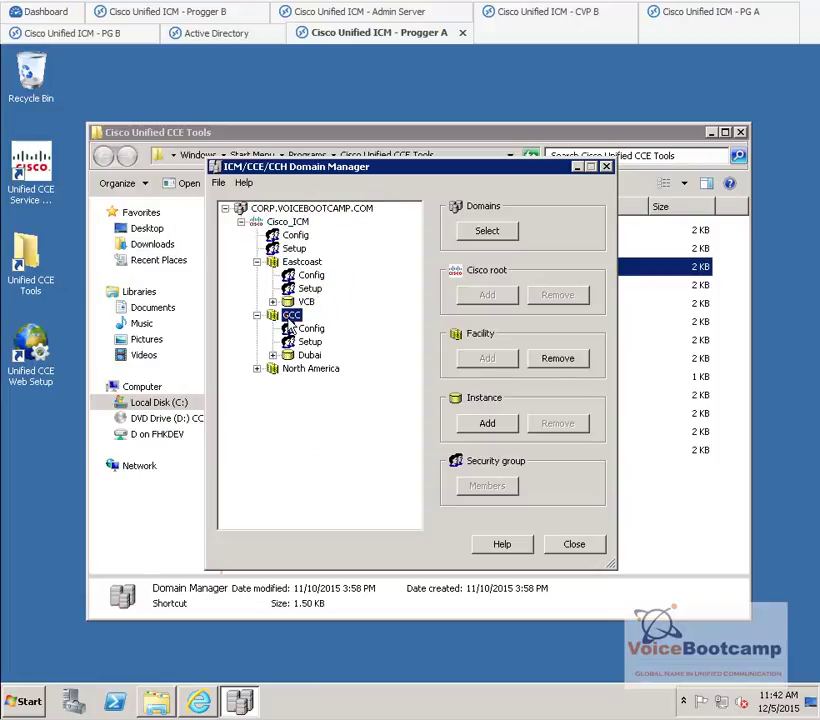
{"action": "left_click", "coordinate": [309, 355]}
{"action": "left_click", "coordinate": [306, 302]}
{"action": "double_click", "coordinate": [330, 369]}
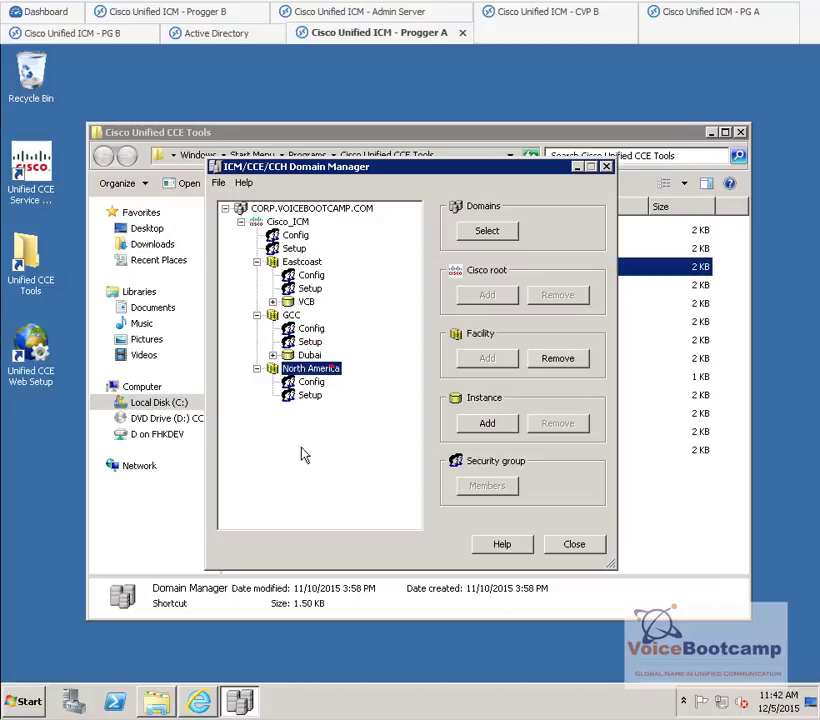
{"action": "left_click", "coordinate": [199, 701]}
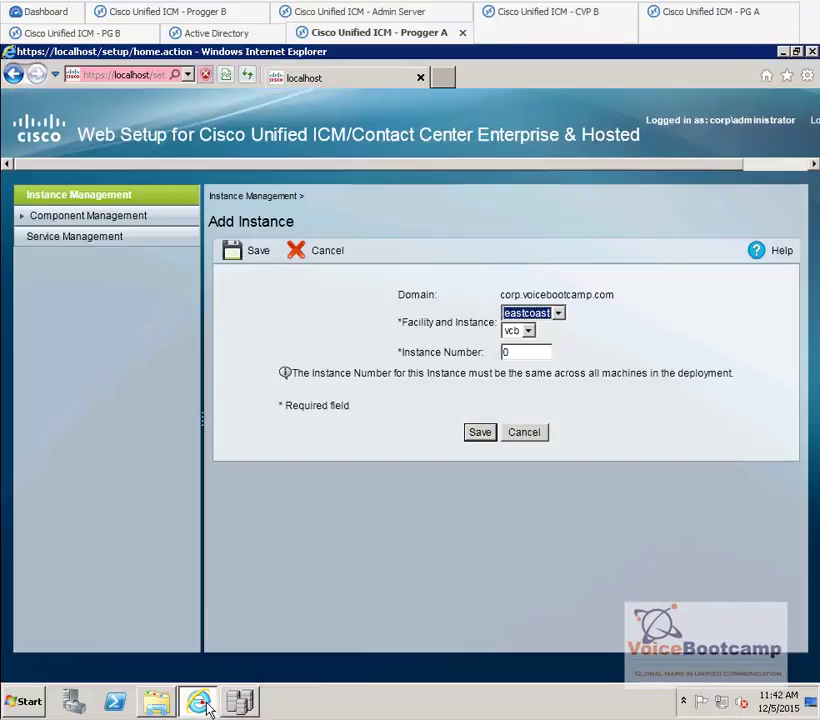
- Save the vcb instance under eastcoast with instance number 0, then switch to Progger B
{"action": "left_click", "coordinate": [538, 313]}
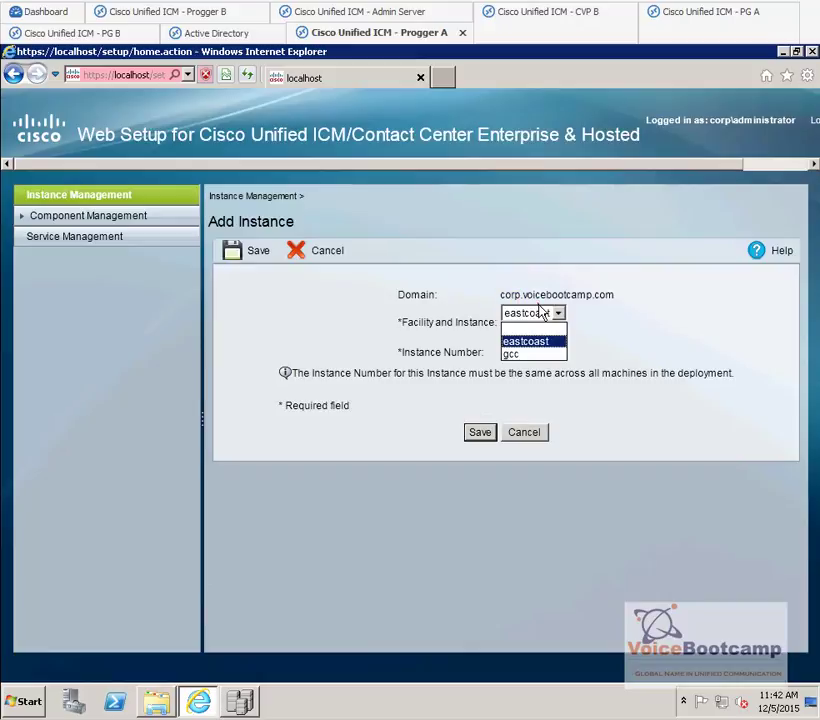
{"action": "left_click", "coordinate": [521, 345]}
{"action": "left_click", "coordinate": [527, 330]}
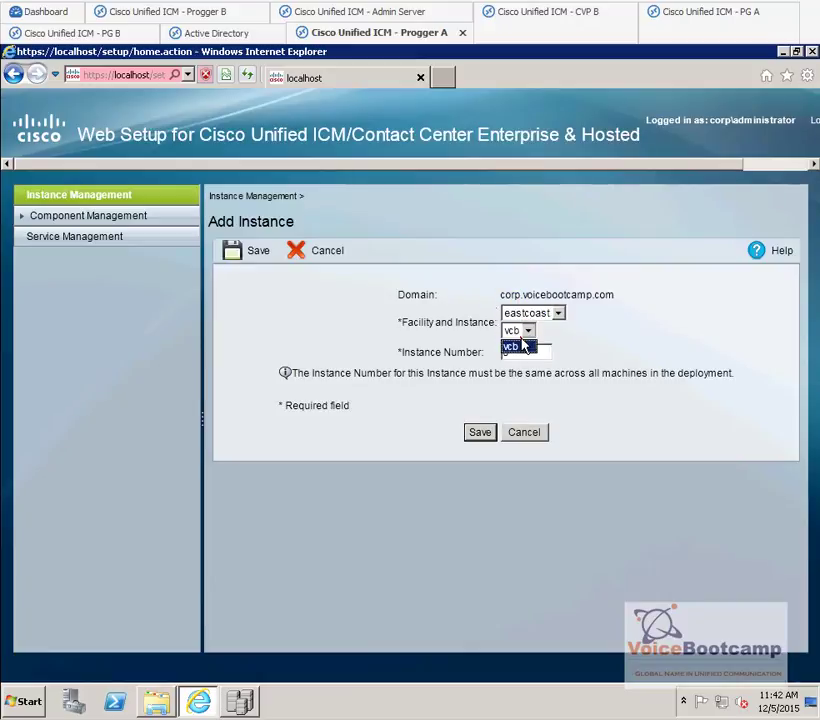
{"action": "left_click", "coordinate": [522, 342]}
{"action": "left_click", "coordinate": [526, 352]}
{"action": "double_click", "coordinate": [527, 351]}
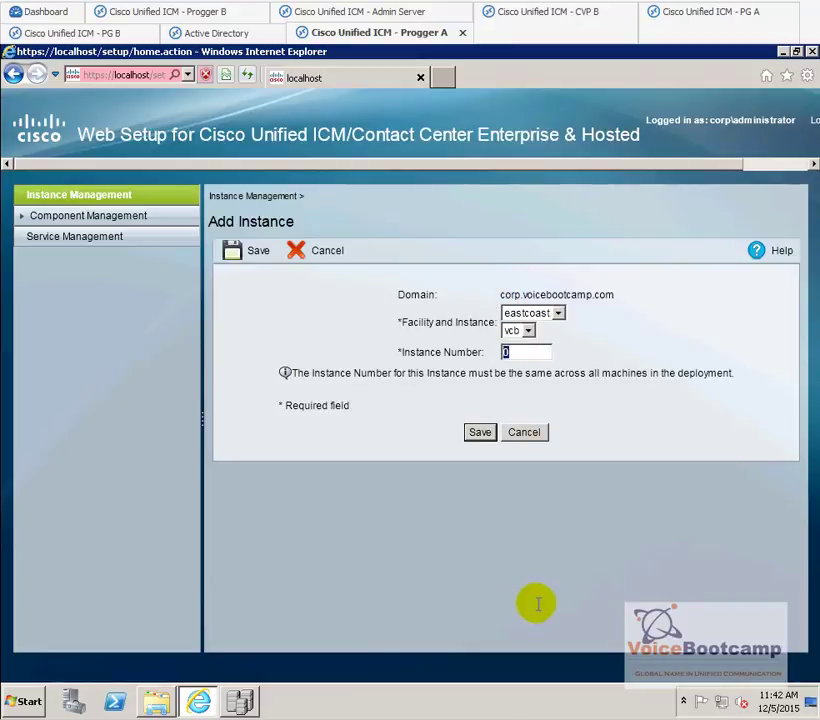
{"action": "left_click", "coordinate": [481, 435]}
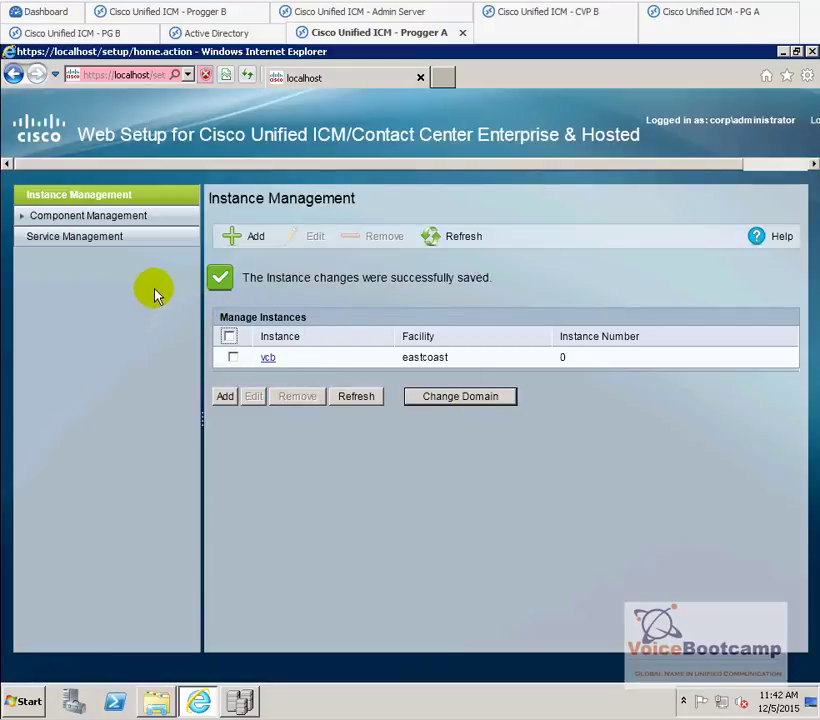
{"action": "left_click", "coordinate": [167, 12]}
{"action": "left_click", "coordinate": [157, 344]}
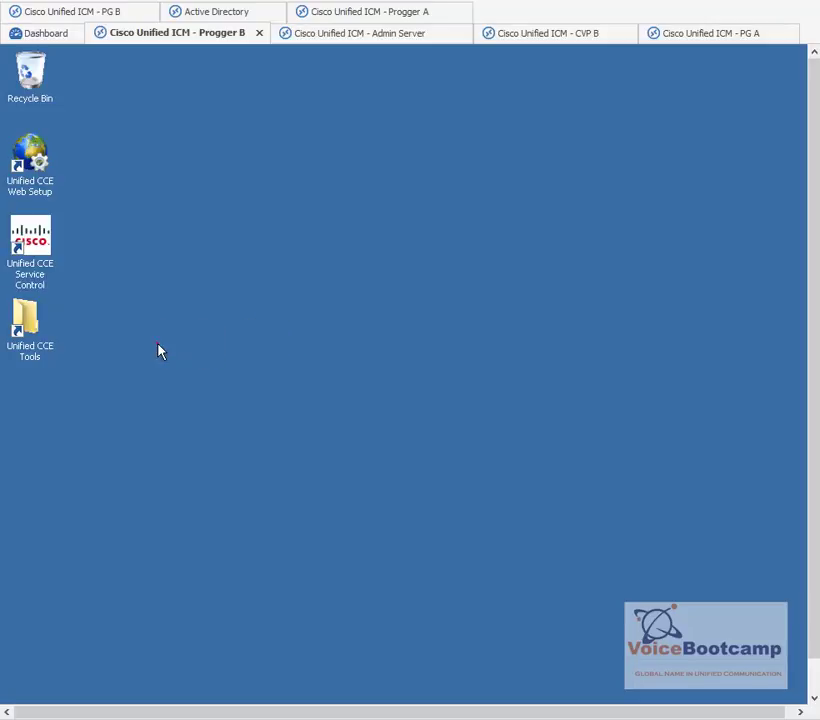
- Launch Web Setup on Progger B, bypass the certificate warning, and log in as domain administrator
{"action": "double_click", "coordinate": [27, 150]}
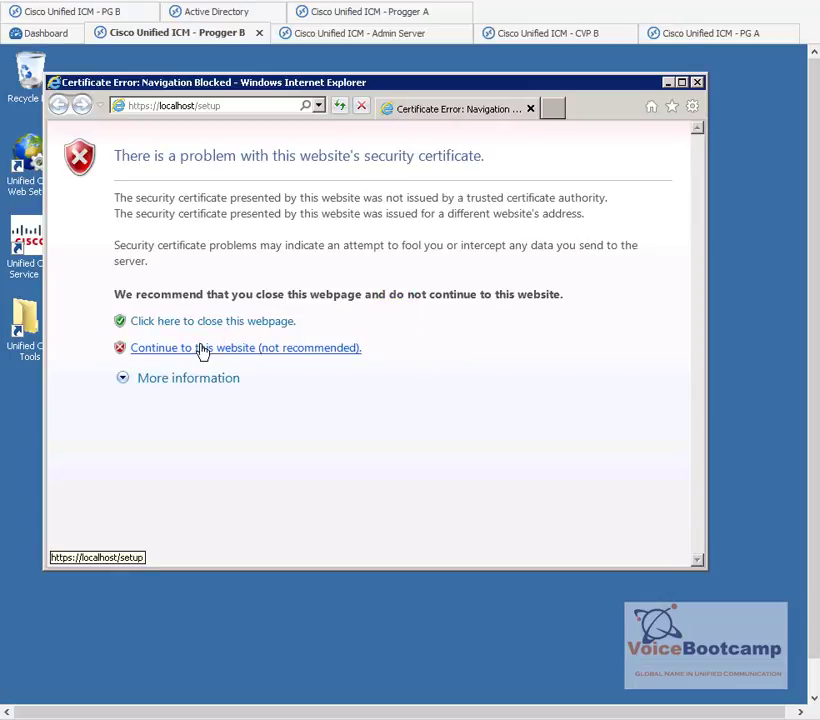
{"action": "left_click", "coordinate": [200, 348]}
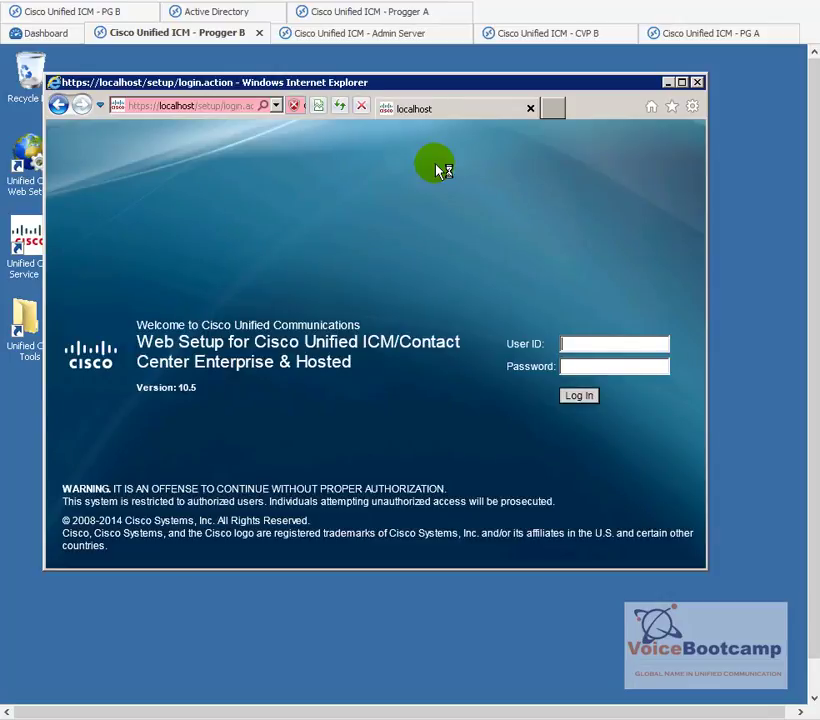
{"action": "type", "text": "adm"}
{"action": "left_click", "coordinate": [586, 345]}
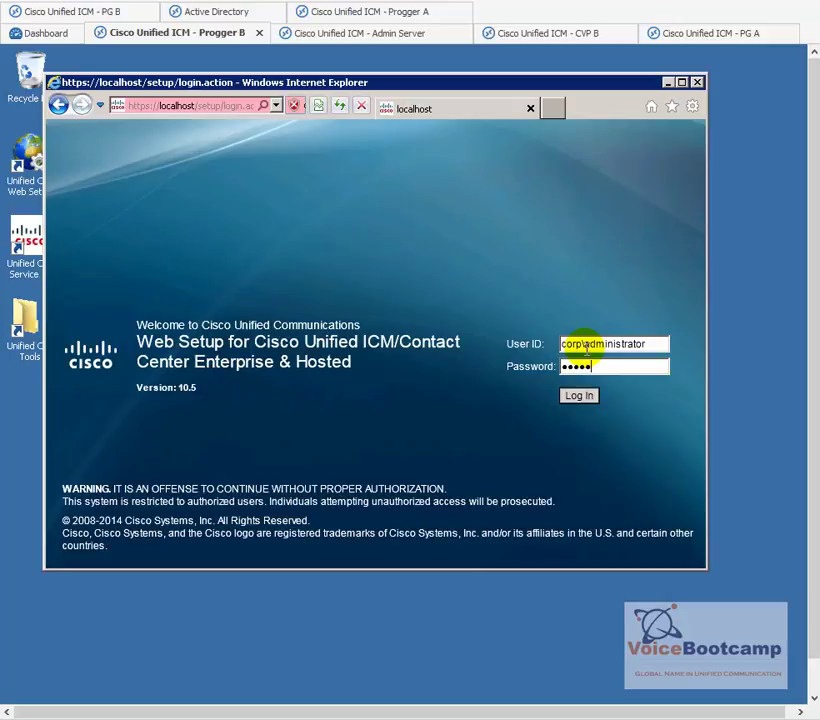
{"action": "key", "text": "Return"}
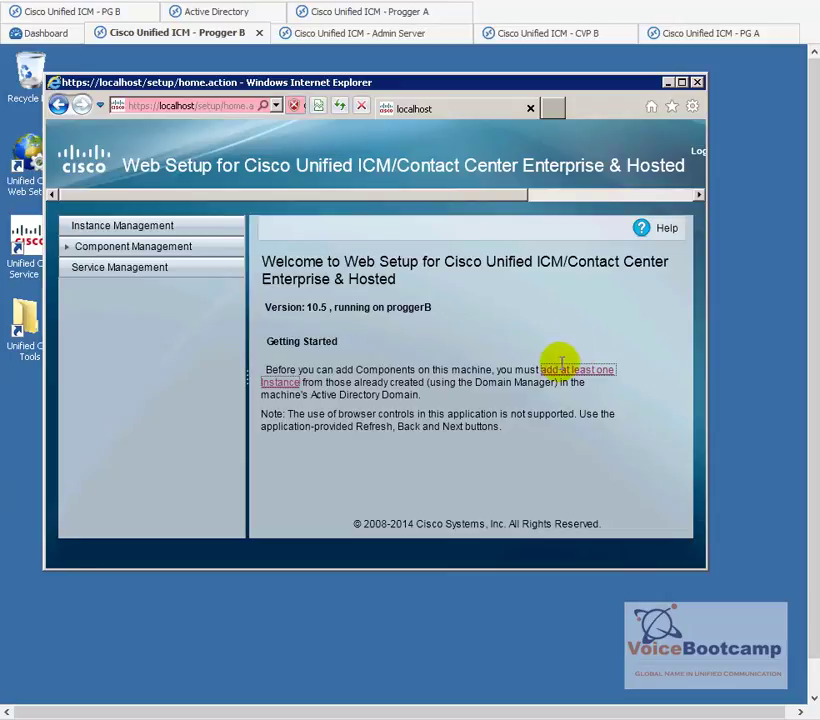
- Add and save the vcb instance under eastcoast on Progger B, then switch to PG A
{"action": "left_click", "coordinate": [563, 378]}
{"action": "left_click", "coordinate": [270, 406]}
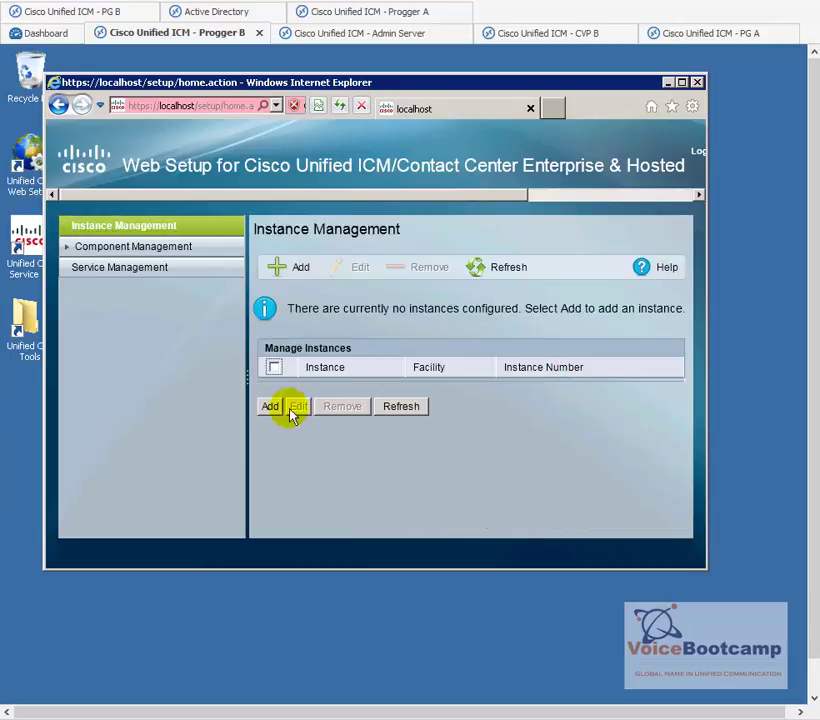
{"action": "left_click", "coordinate": [510, 346]}
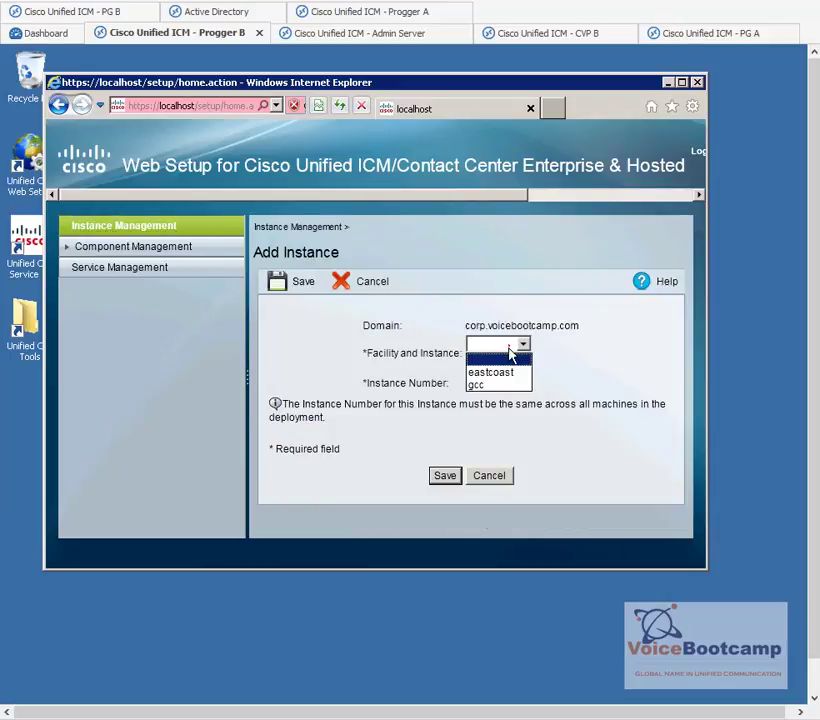
{"action": "left_click", "coordinate": [500, 378]}
{"action": "left_click", "coordinate": [495, 362]}
{"action": "left_click", "coordinate": [446, 478]}
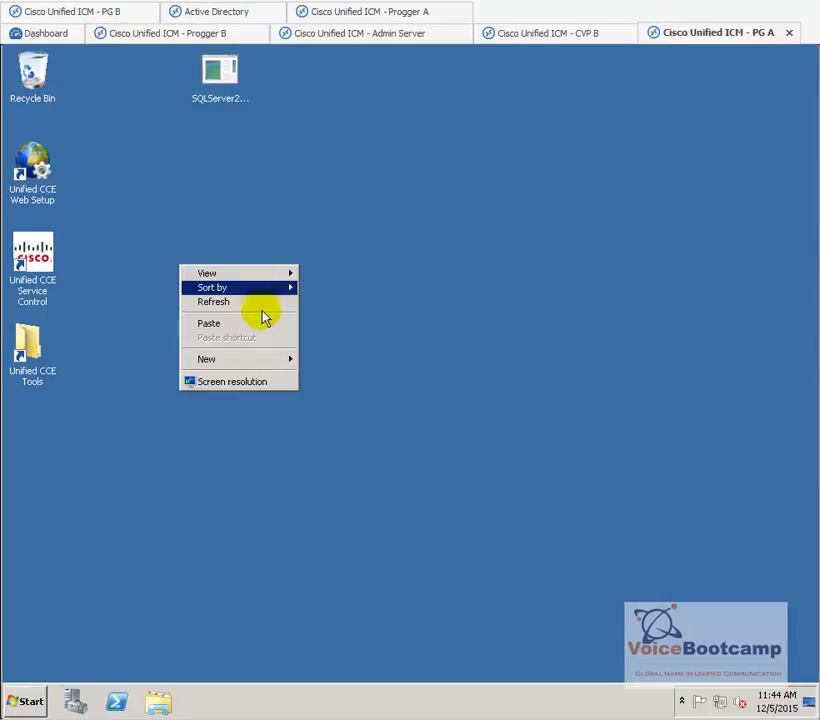
{"action": "left_click", "coordinate": [284, 470]}
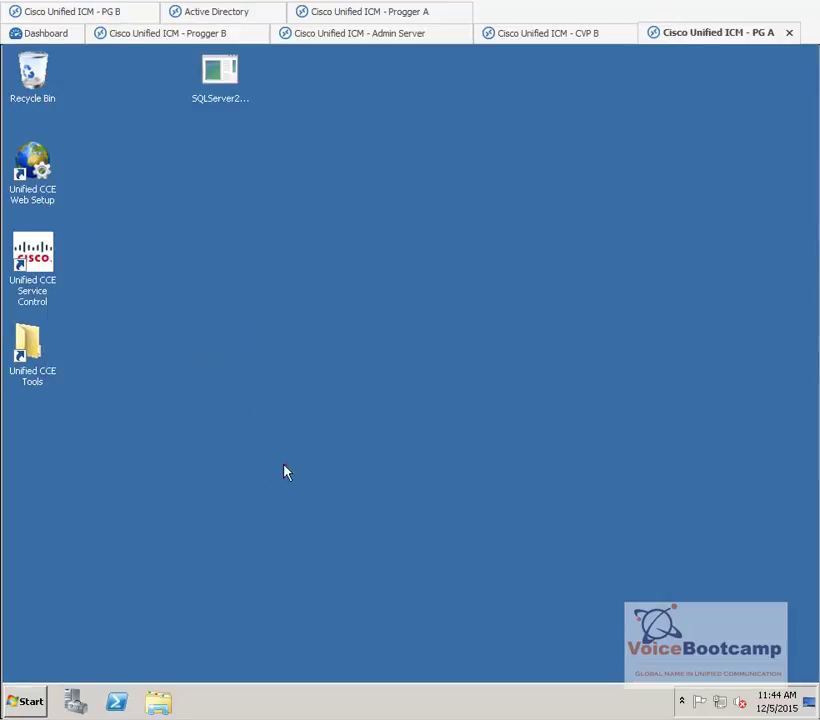
- Launch Web Setup on PG A, accept recommended IE settings, dismiss blocked content, and open Server Manager
{"action": "left_click", "coordinate": [41, 170]}
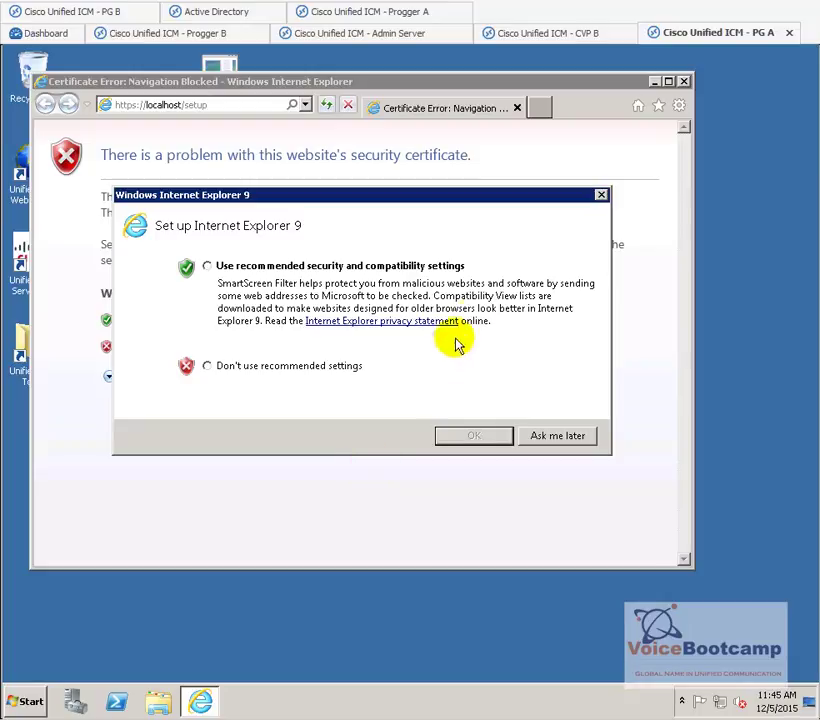
{"action": "left_click", "coordinate": [443, 266]}
{"action": "left_click", "coordinate": [476, 438]}
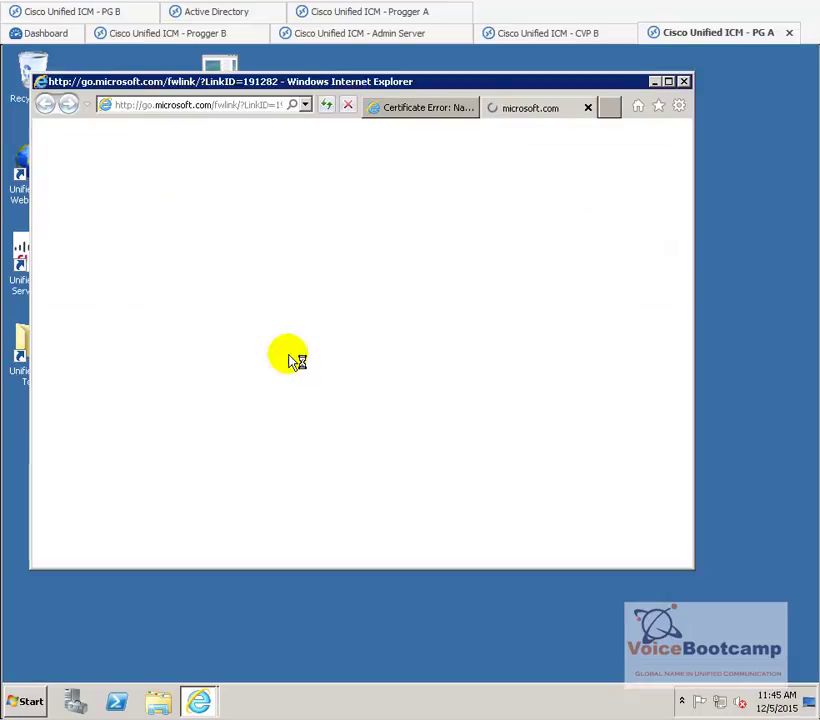
{"action": "left_click", "coordinate": [421, 109]}
{"action": "left_click", "coordinate": [519, 258]}
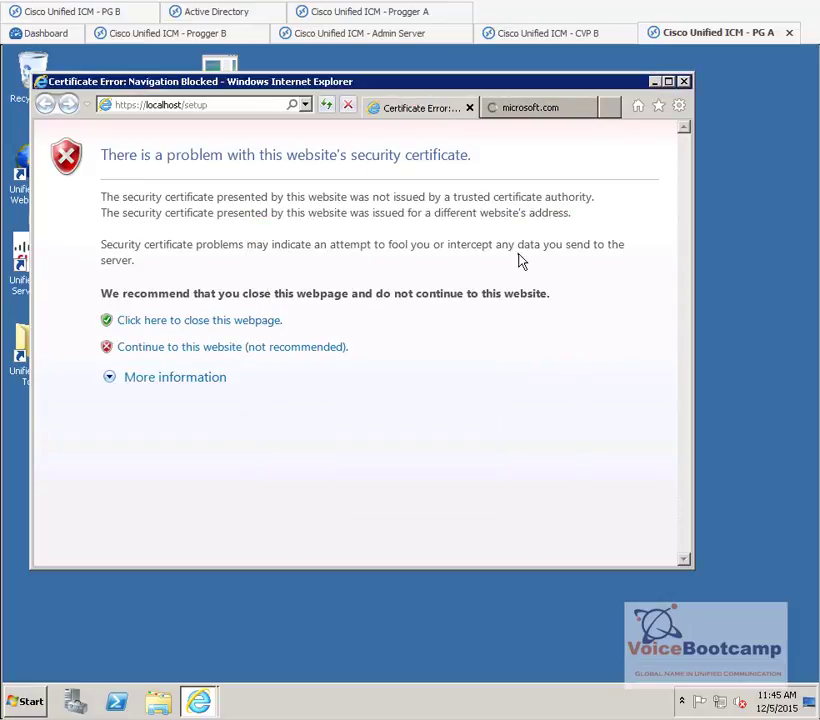
{"action": "left_click", "coordinate": [80, 705]}
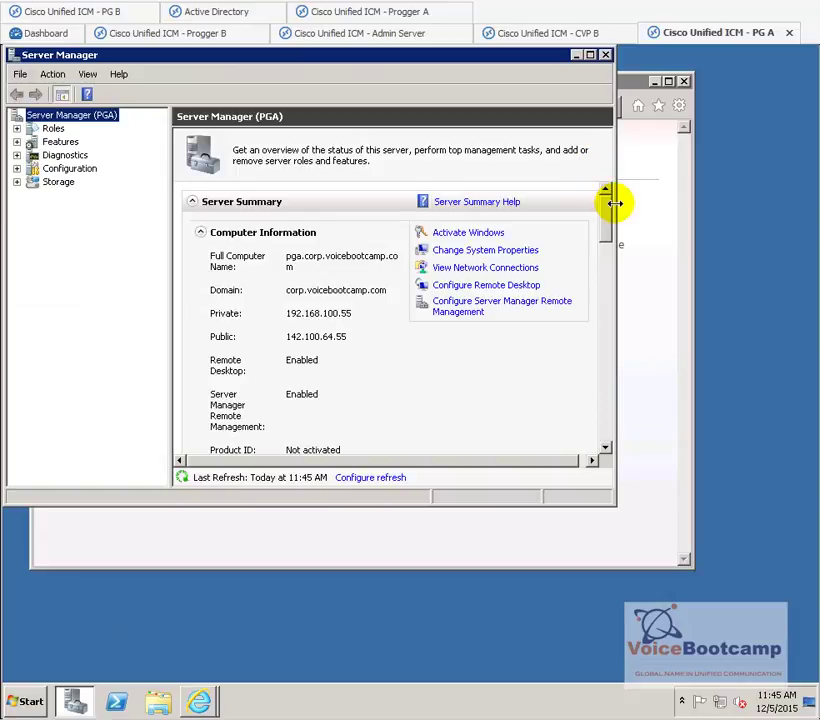
- Turn IE Enhanced Security Configuration off for Administrators and Users, then close Server Manager
{"action": "left_click_drag", "start_coordinate": [606, 215], "coordinate": [605, 285]}
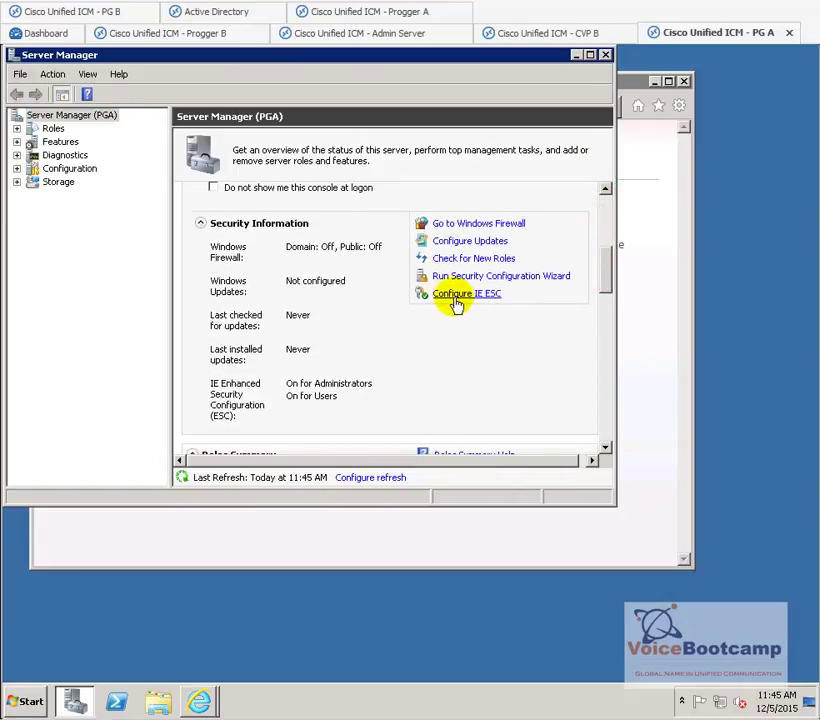
{"action": "left_click", "coordinate": [456, 296]}
{"action": "left_click", "coordinate": [303, 347]}
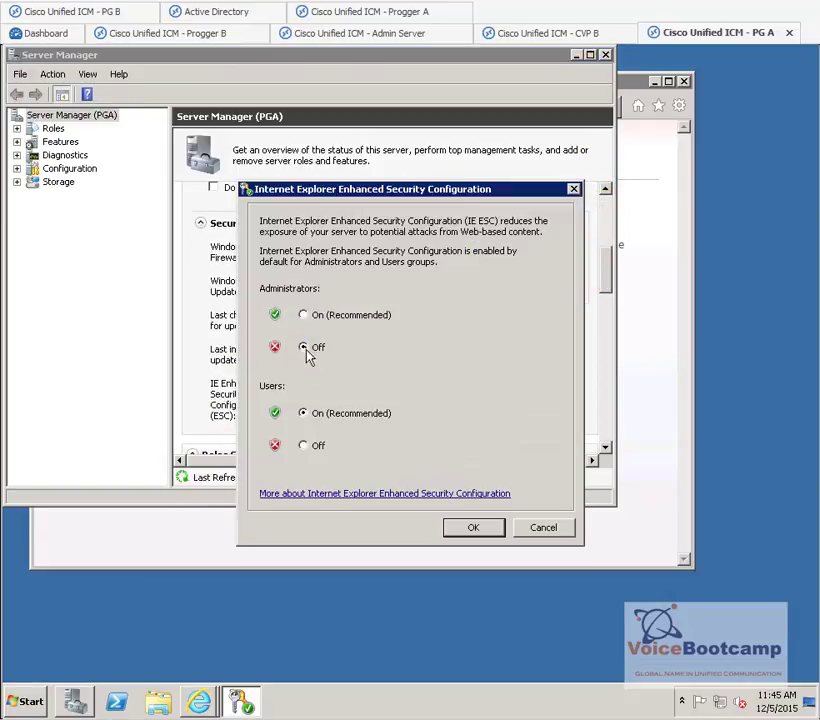
{"action": "left_click", "coordinate": [303, 445]}
{"action": "left_click", "coordinate": [473, 527]}
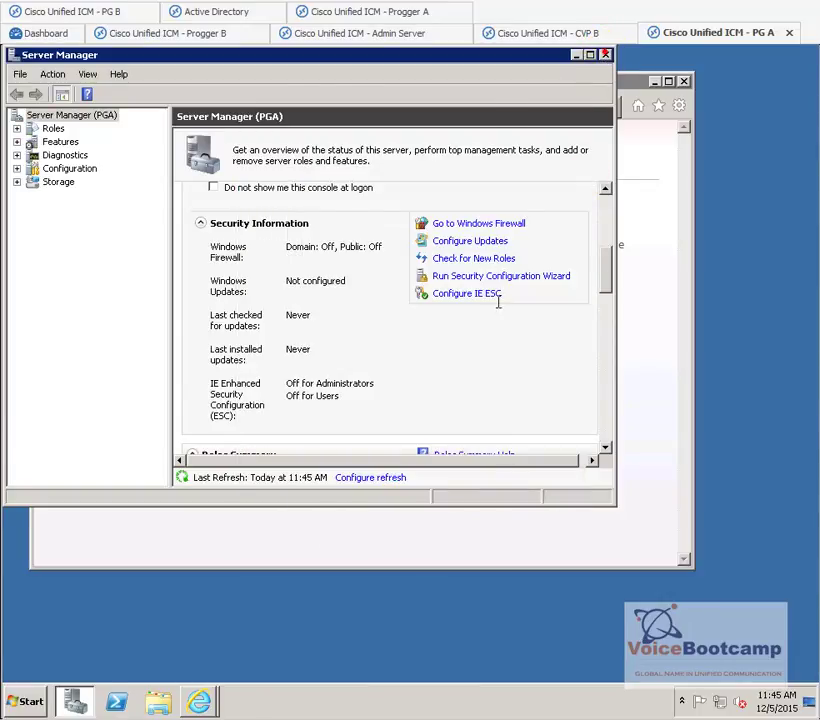
{"action": "left_click", "coordinate": [243, 350]}
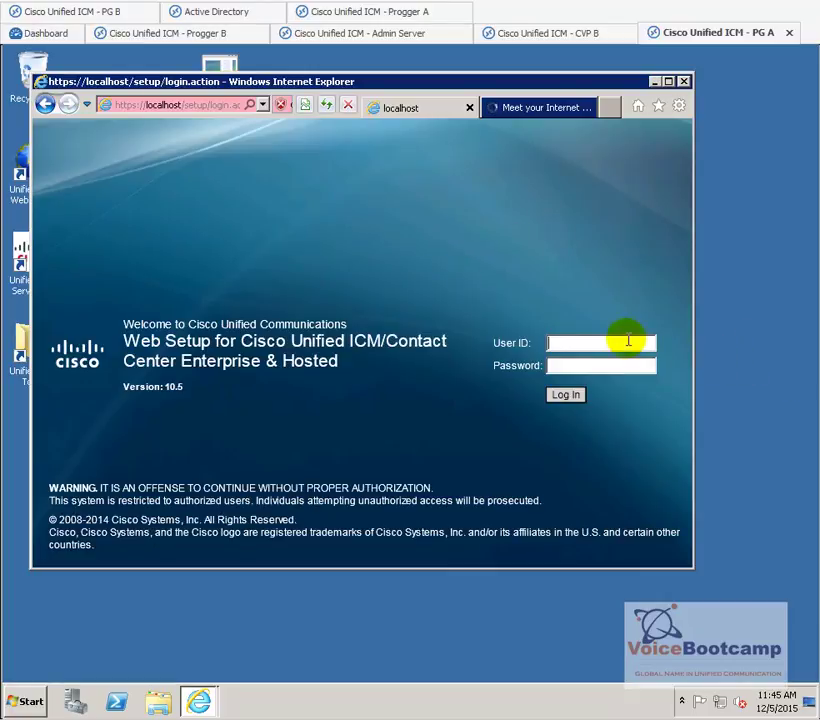
- Log in to Web Setup on PG A with the domain administrator account and its password
{"action": "left_click", "coordinate": [628, 341]}
{"action": "type", "text": "corp\\administrator"}
{"action": "key", "text": "Tab"}
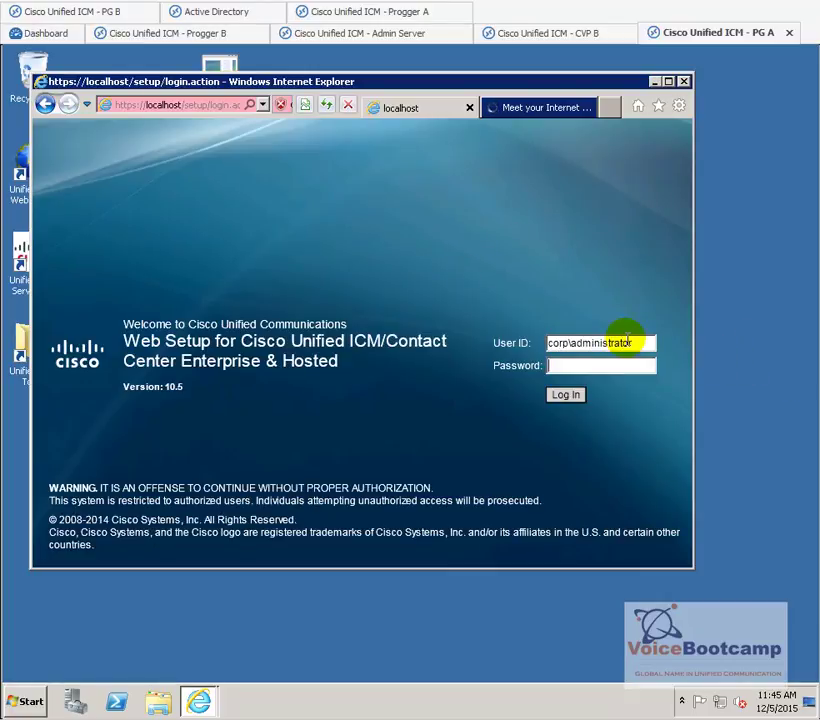
{"action": "type", "text": "•••"}
{"action": "key", "text": "Return"}
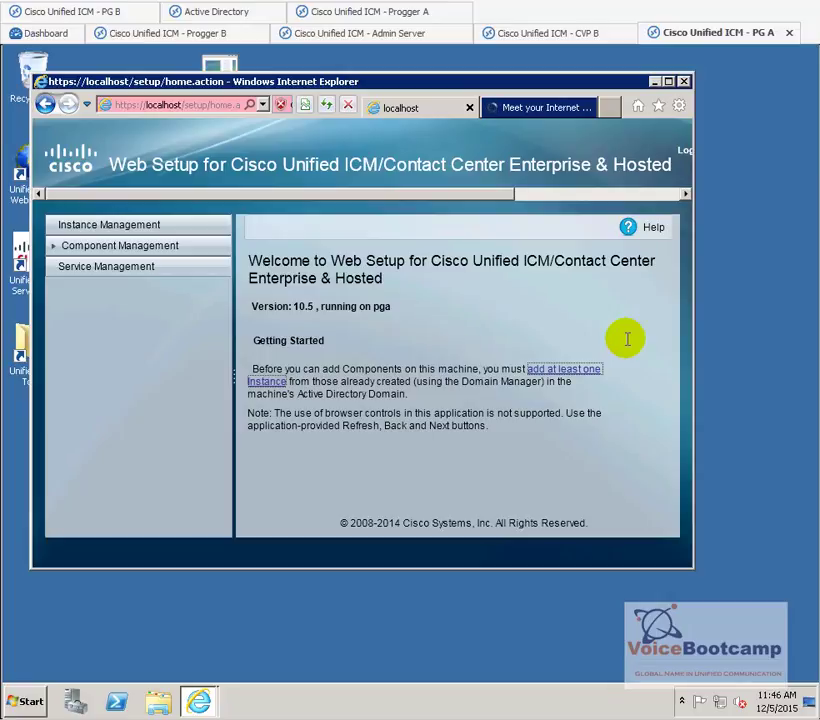
- Add the eastcoast/vcb instance, number 0, in Instance Management and save it
{"action": "left_click", "coordinate": [540, 379]}
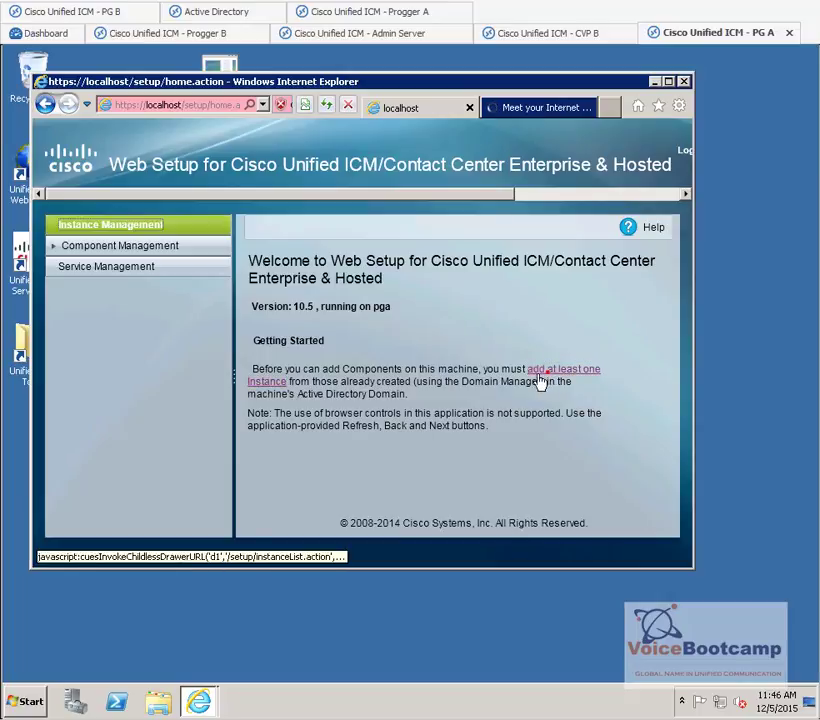
{"action": "left_click", "coordinate": [256, 405]}
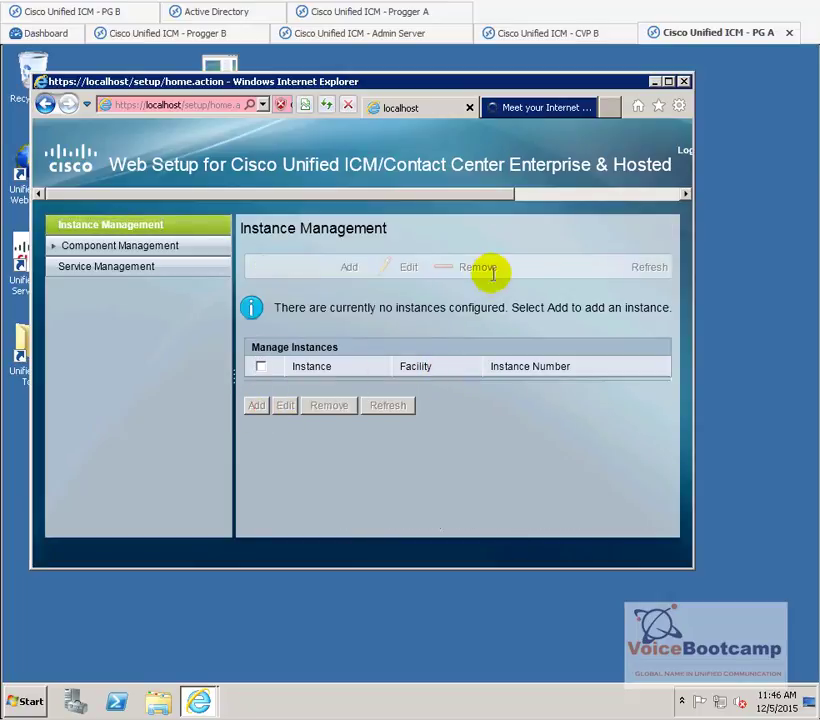
{"action": "left_click", "coordinate": [488, 345]}
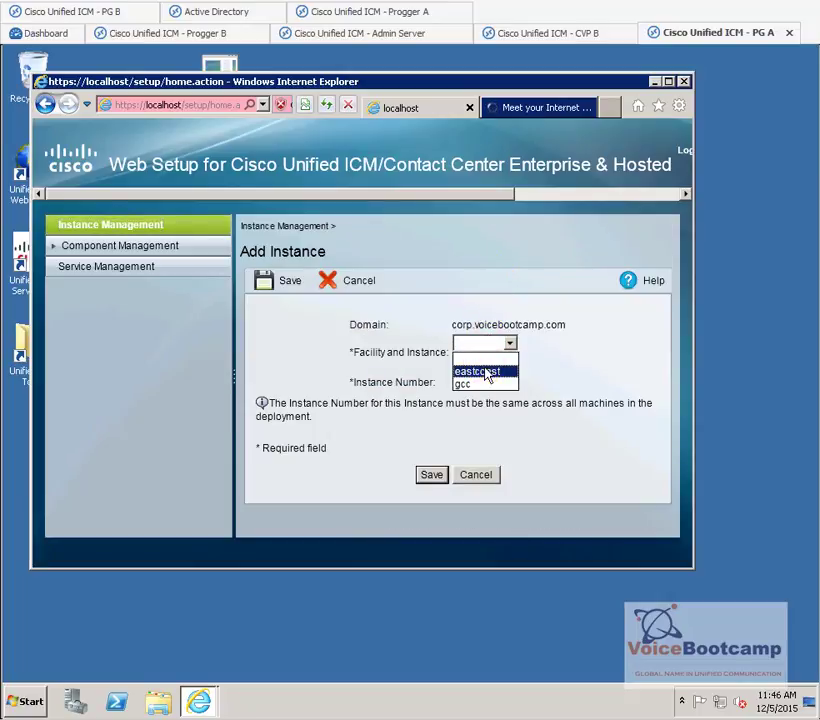
{"action": "left_click", "coordinate": [484, 372]}
{"action": "left_click", "coordinate": [436, 475]}
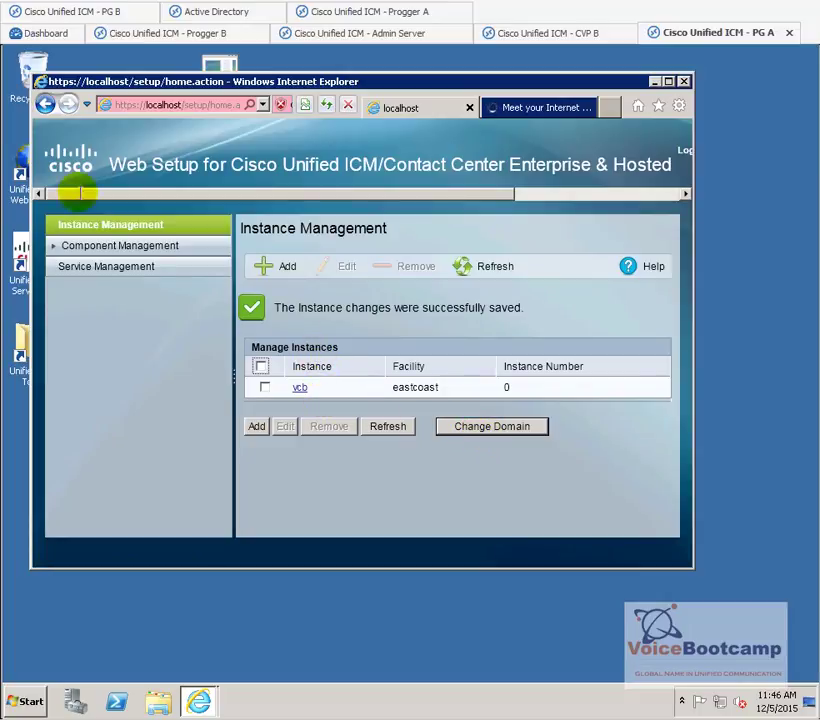
{"action": "left_click", "coordinate": [72, 12]}
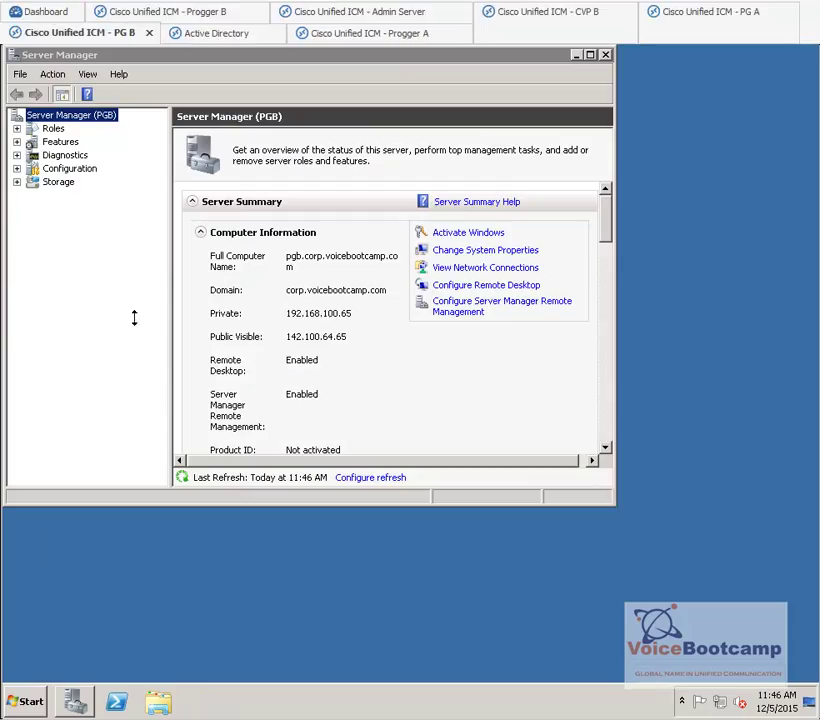
- Launch Web Setup on PG B and accept Internet Explorer's recommended first-run settings
{"action": "left_click", "coordinate": [607, 55]}
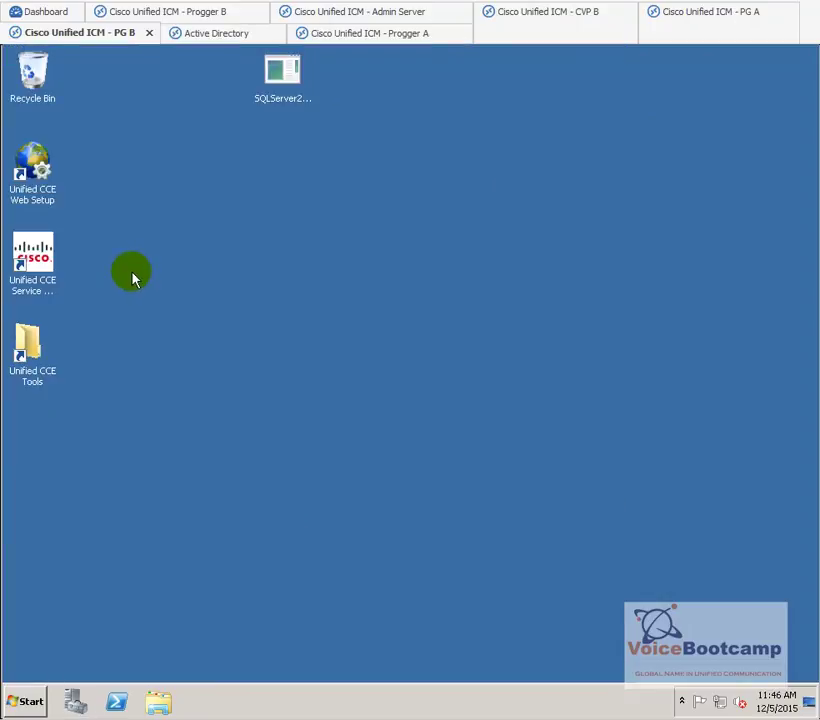
{"action": "left_click", "coordinate": [28, 162]}
{"action": "left_click", "coordinate": [399, 330]}
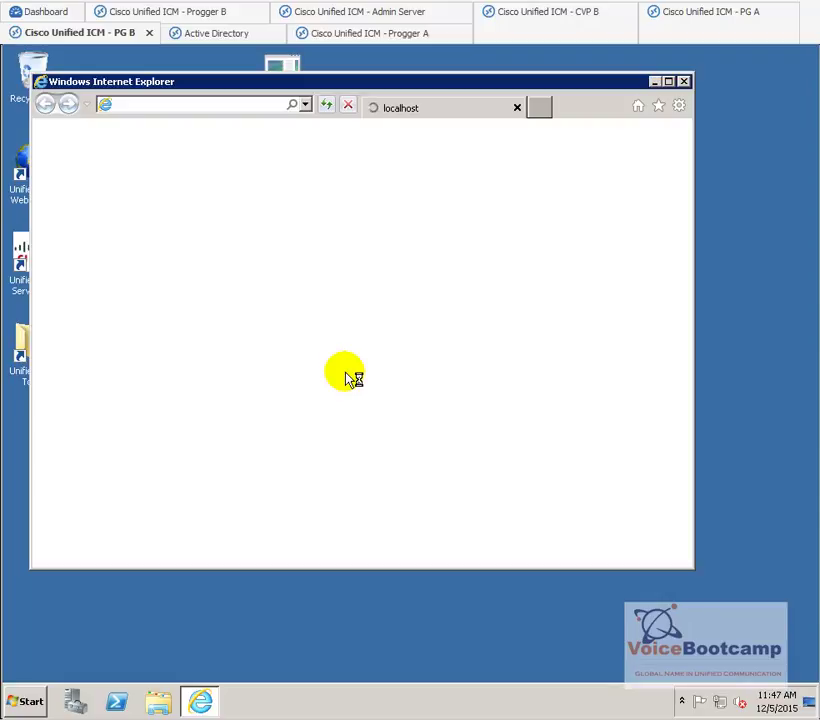
{"action": "left_click", "coordinate": [669, 87]}
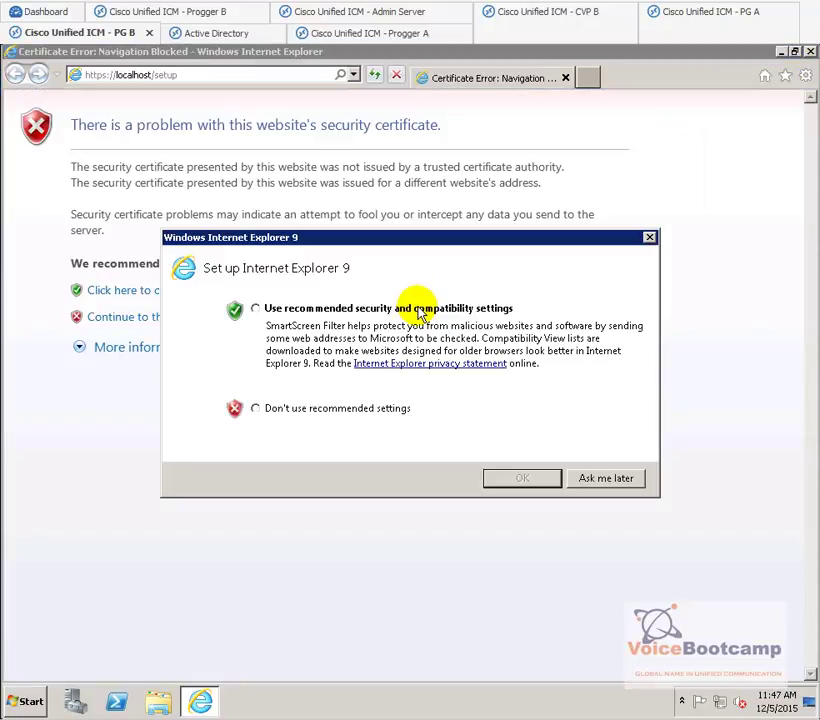
{"action": "left_click", "coordinate": [418, 310]}
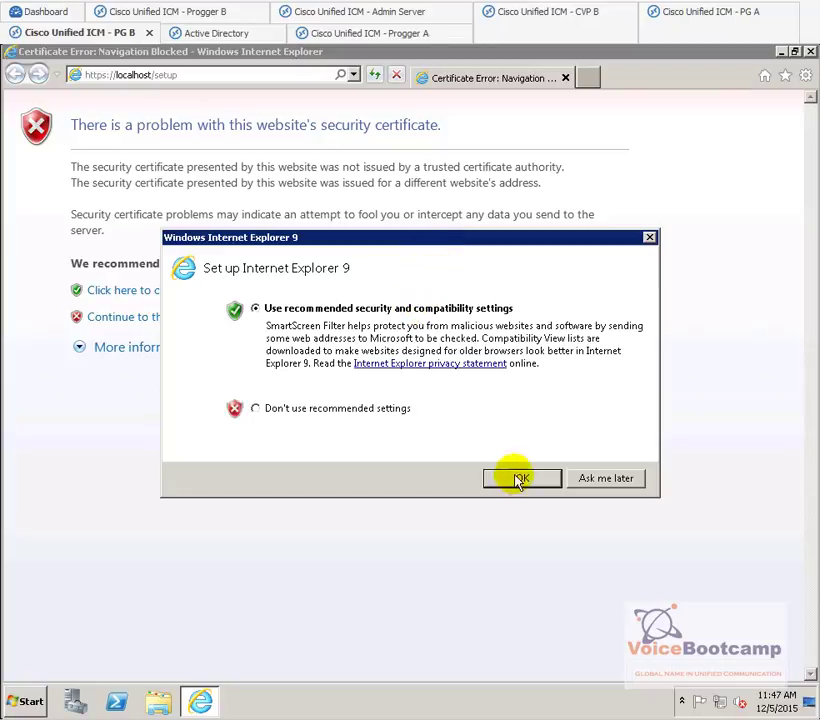
{"action": "left_click", "coordinate": [516, 479]}
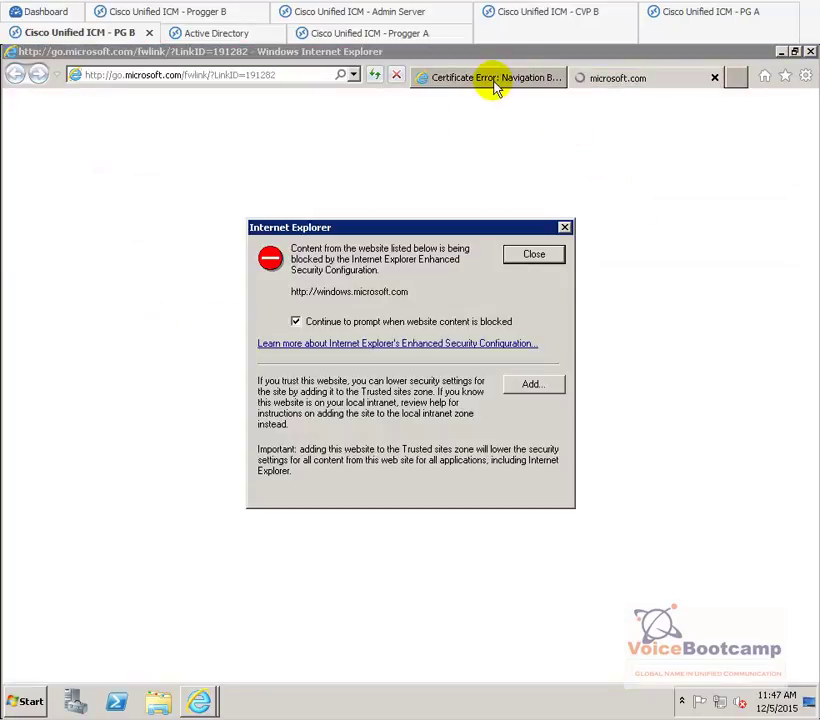
{"action": "left_click", "coordinate": [78, 697]}
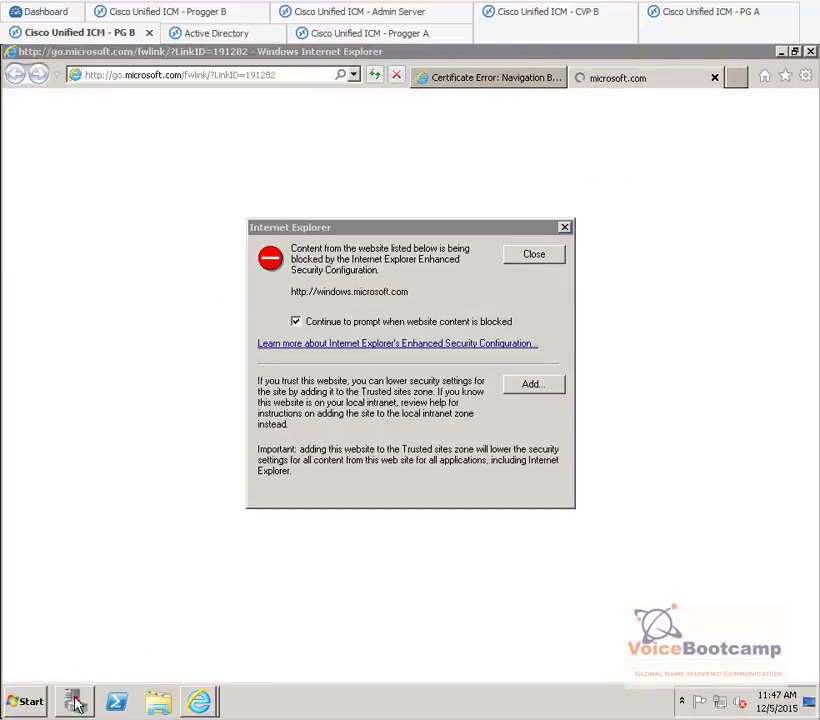
- Set IE Enhanced Security to Off for Administrators and Users, then close Server Manager and the welcome tab
{"action": "left_click", "coordinate": [534, 244]}
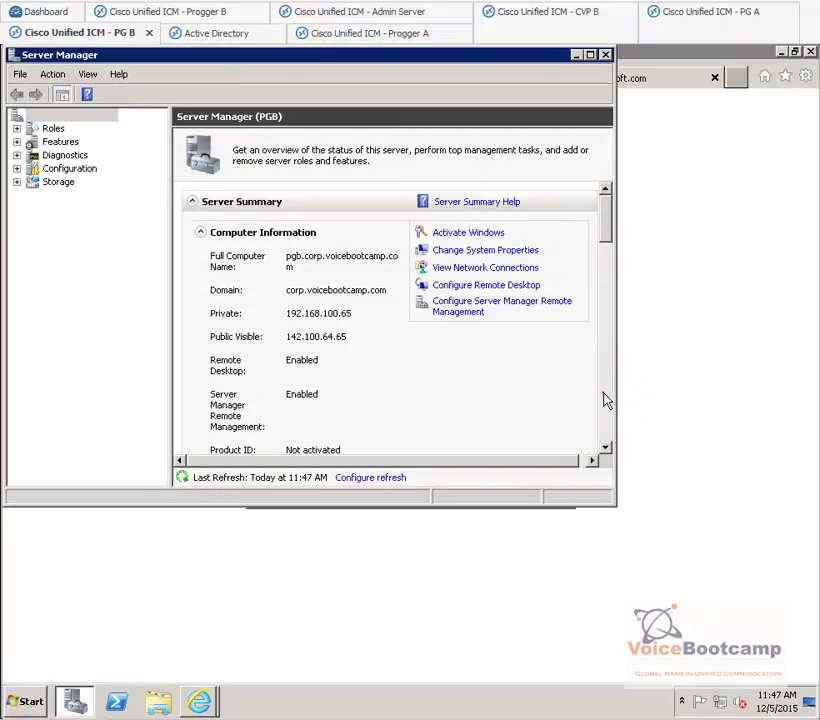
{"action": "left_click", "coordinate": [603, 399]}
{"action": "left_click", "coordinate": [468, 312]}
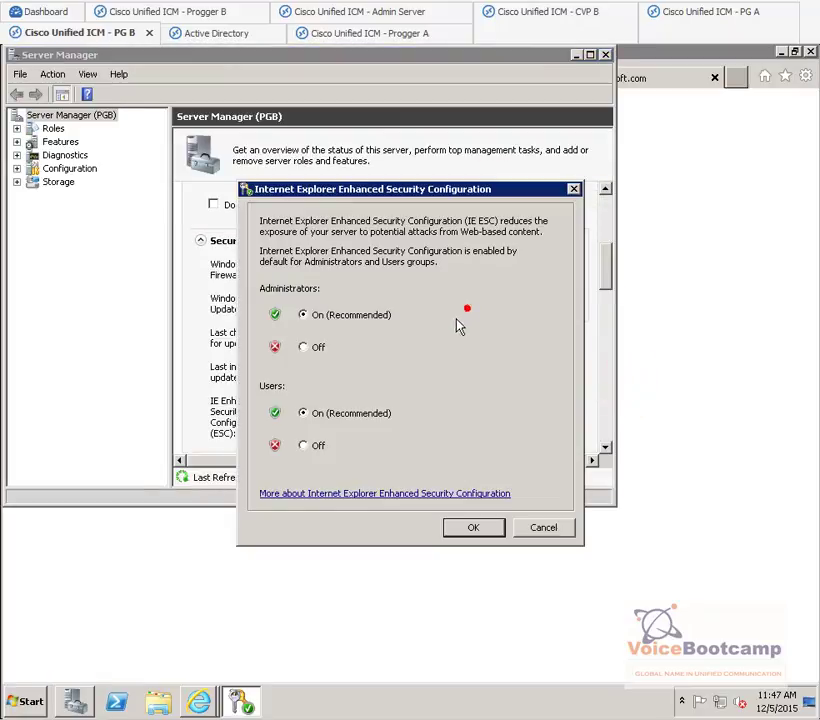
{"action": "left_click", "coordinate": [311, 350]}
{"action": "left_click", "coordinate": [303, 445]}
{"action": "left_click", "coordinate": [473, 527]}
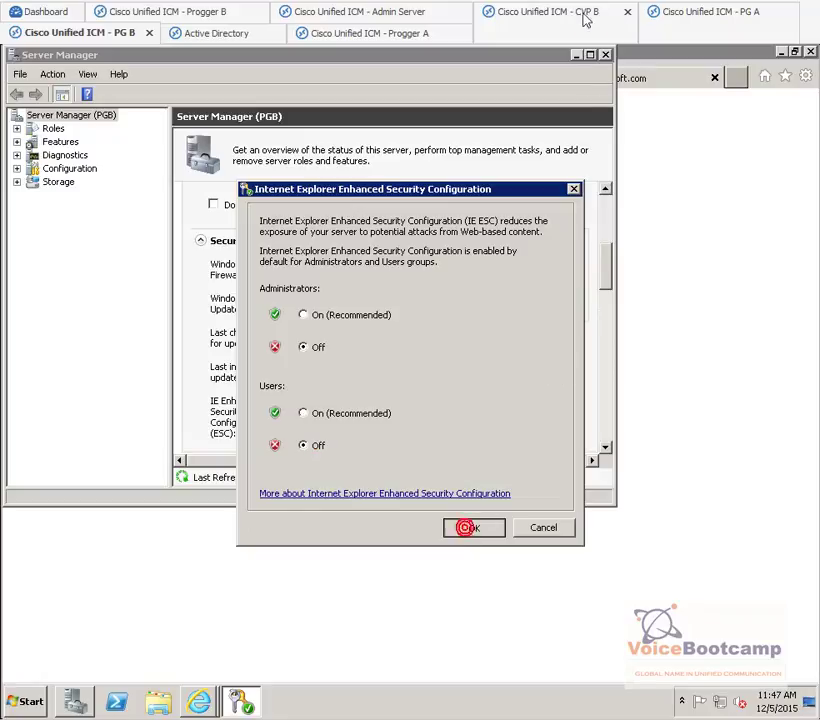
{"action": "left_click", "coordinate": [605, 54]}
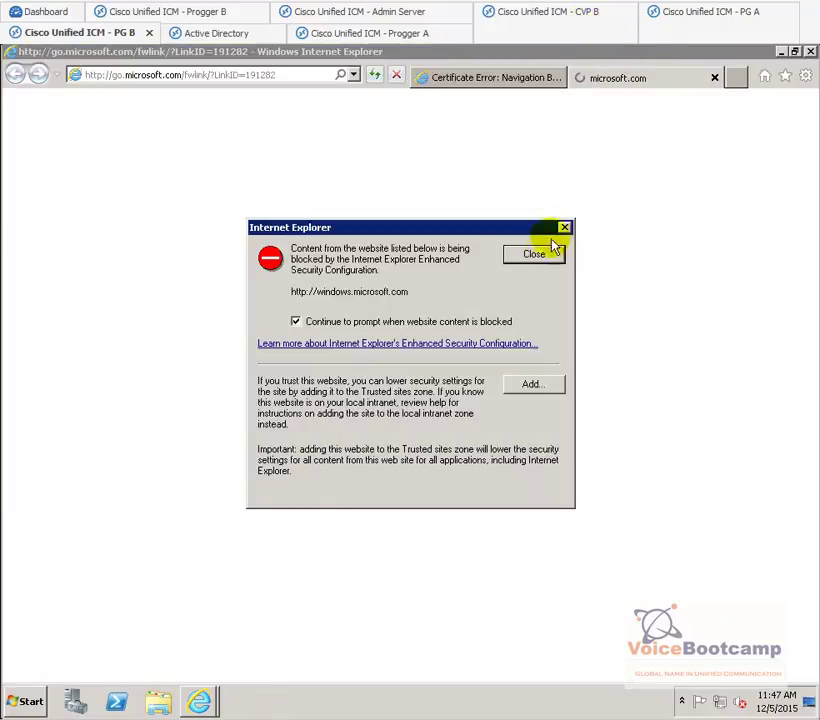
{"action": "left_click", "coordinate": [714, 78]}
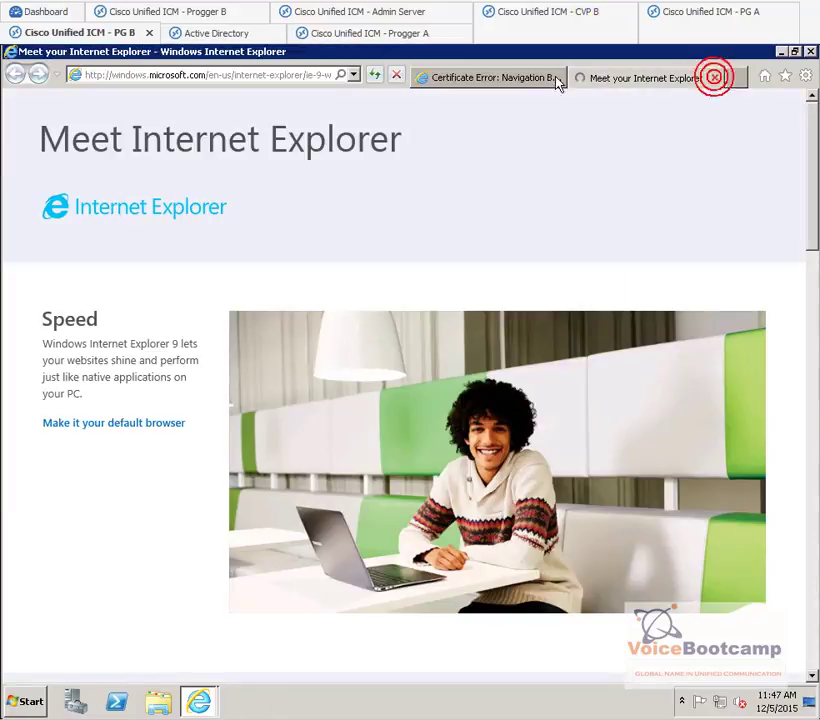
{"action": "left_click", "coordinate": [519, 77]}
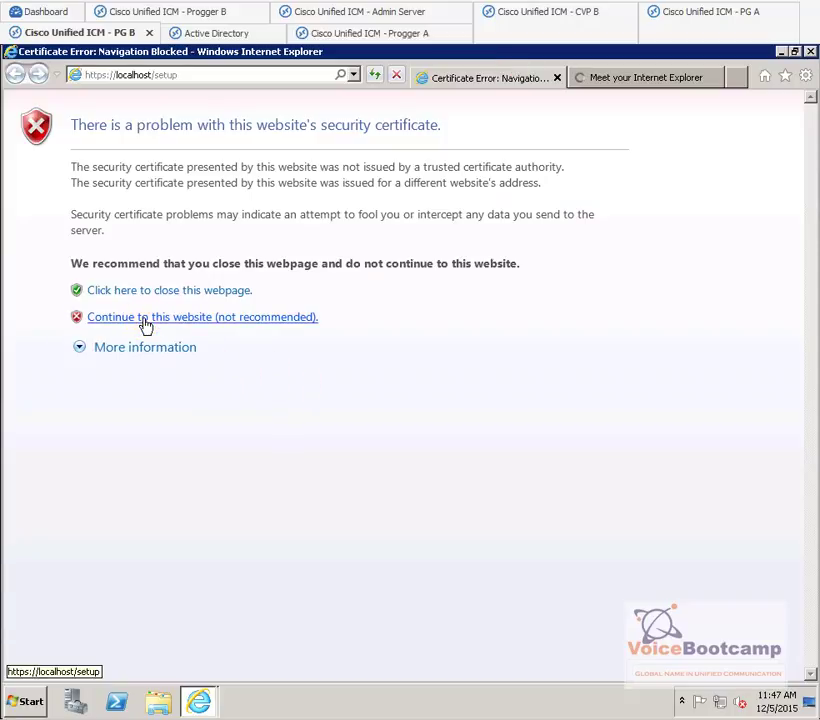
- Proceed past the certificate warning and log in to Web Setup as administrator with its password
{"action": "left_click", "coordinate": [144, 317]}
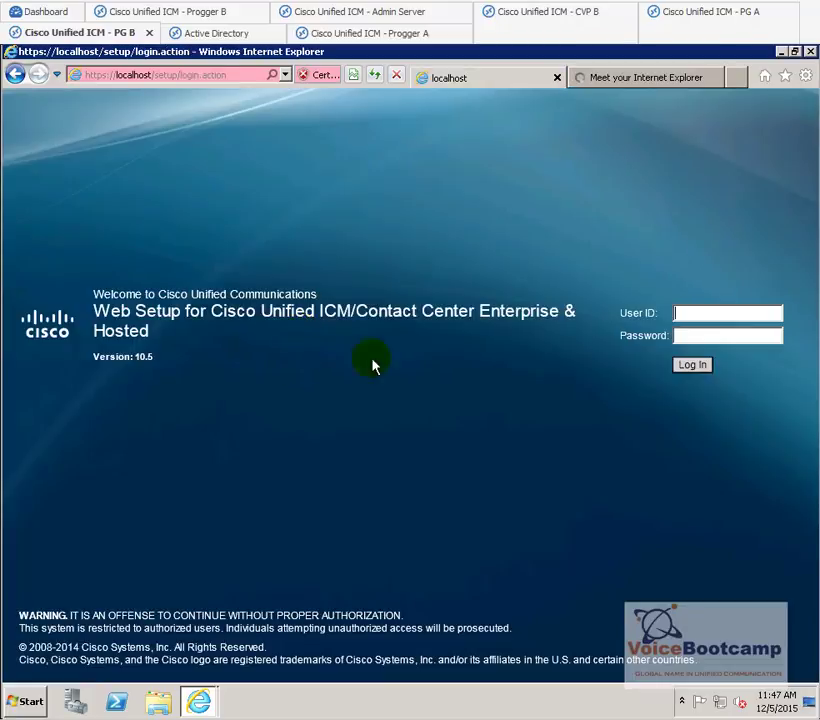
{"action": "type", "text": "administrator"}
{"action": "key", "text": "Tab"}
{"action": "type", "text": "abc"}
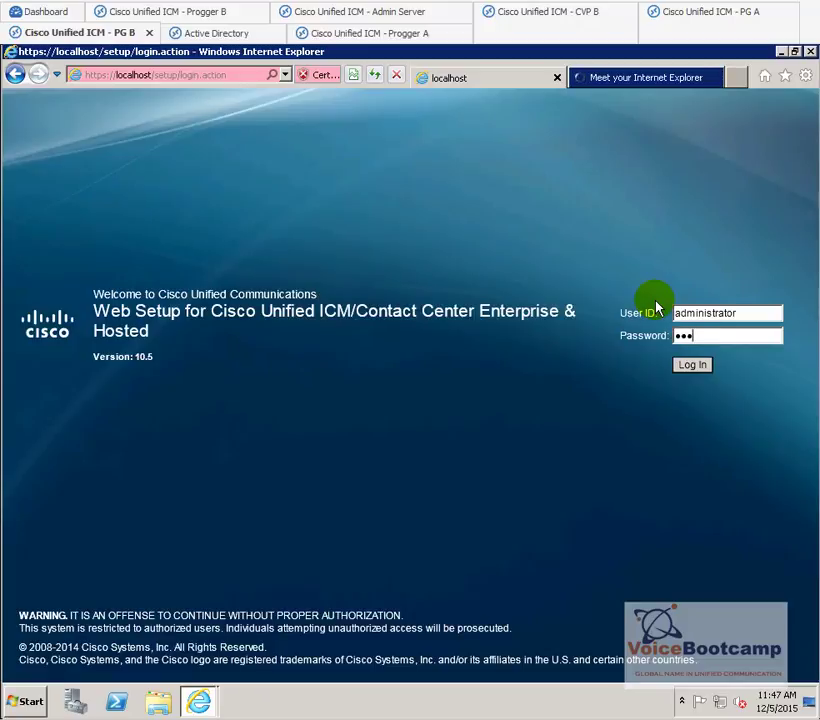
{"action": "type", "text": "defghi"}
{"action": "key", "text": "Tab"}
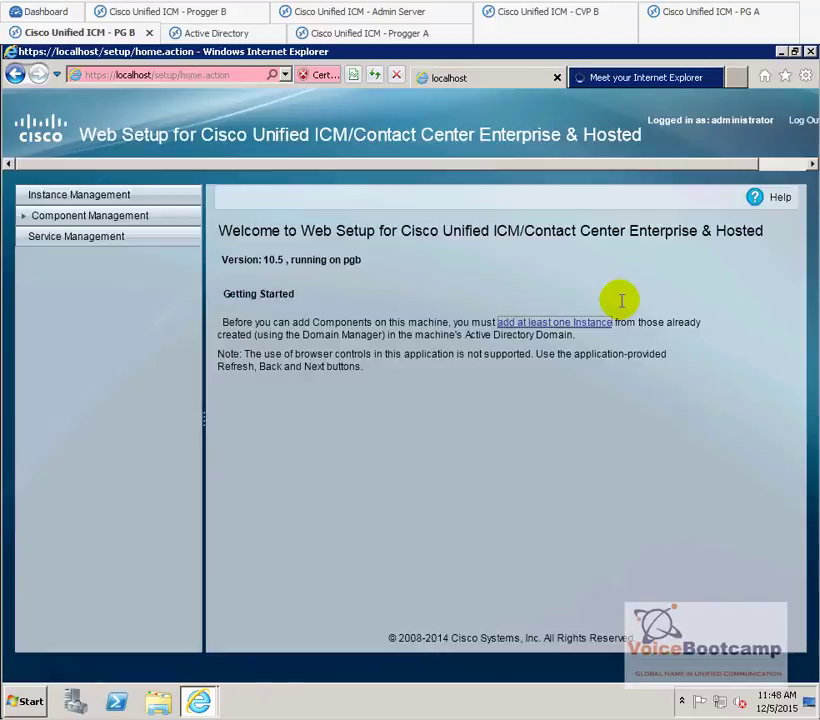
- Add the eastcoast/vcb instance, number 0, on PG B and save it
{"action": "left_click", "coordinate": [545, 324]}
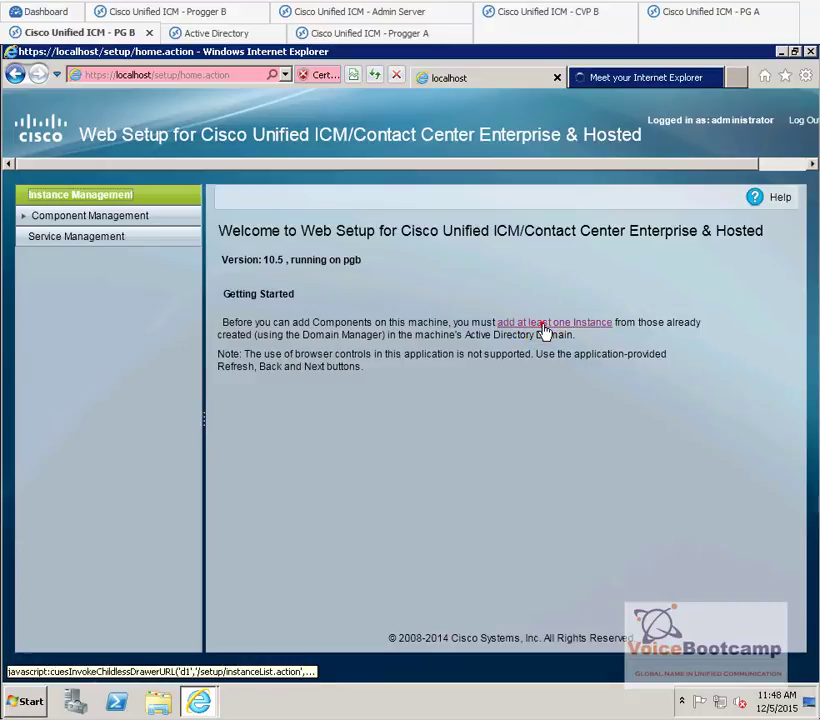
{"action": "left_click", "coordinate": [227, 375]}
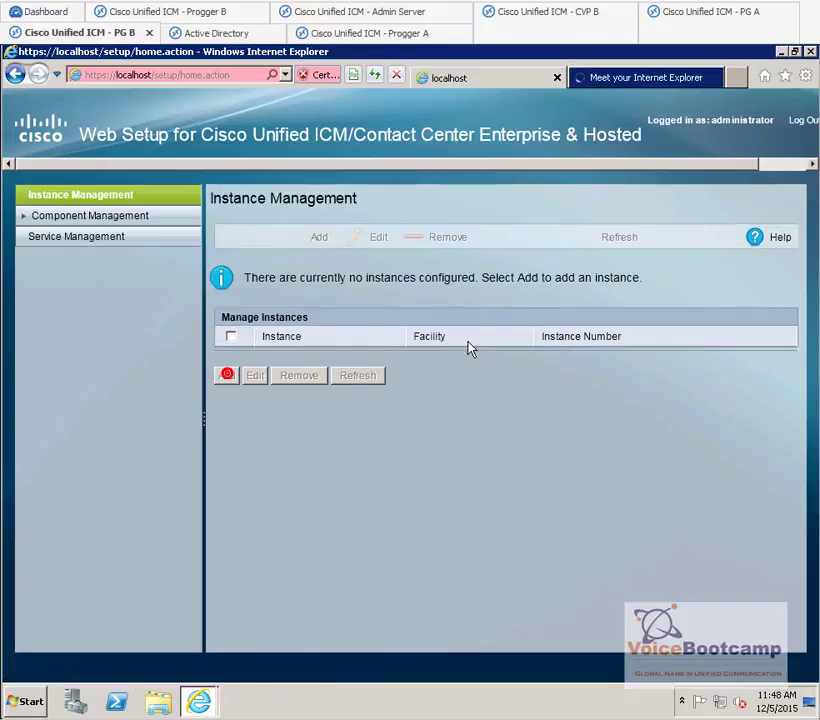
{"action": "left_click", "coordinate": [527, 318]}
{"action": "left_click", "coordinate": [527, 341]}
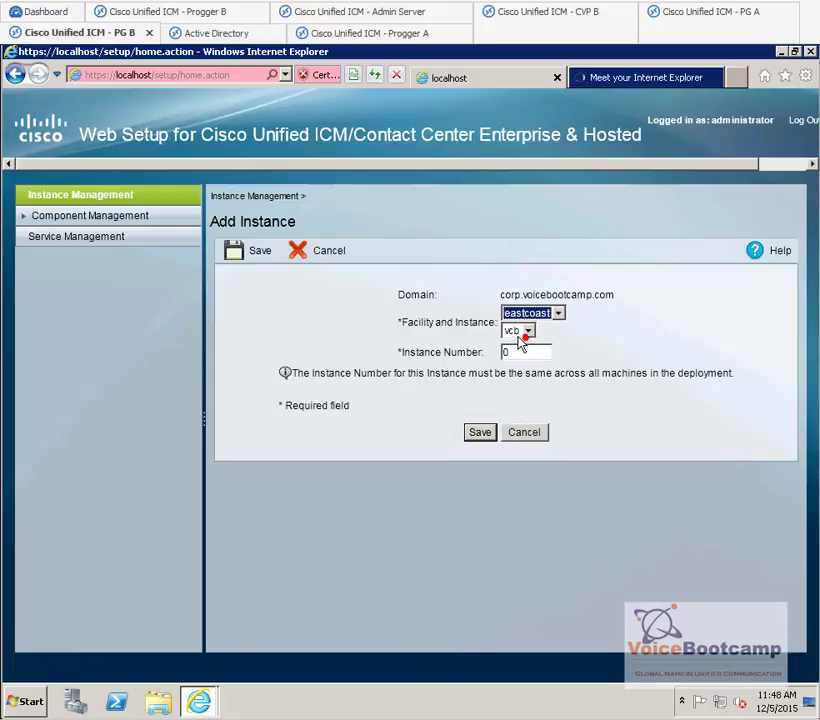
{"action": "left_click", "coordinate": [480, 432]}
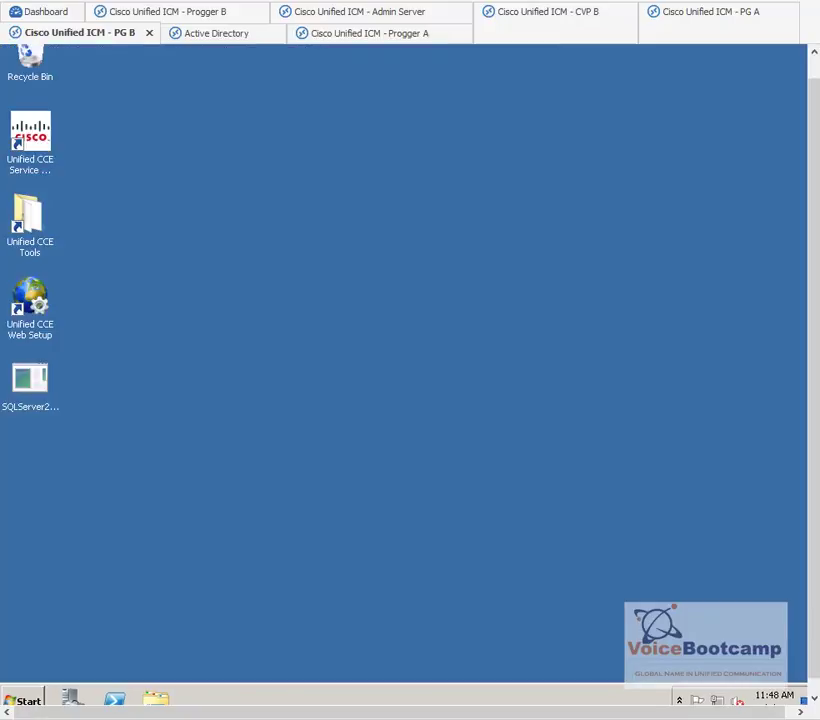
{"action": "left_click", "coordinate": [358, 11]}
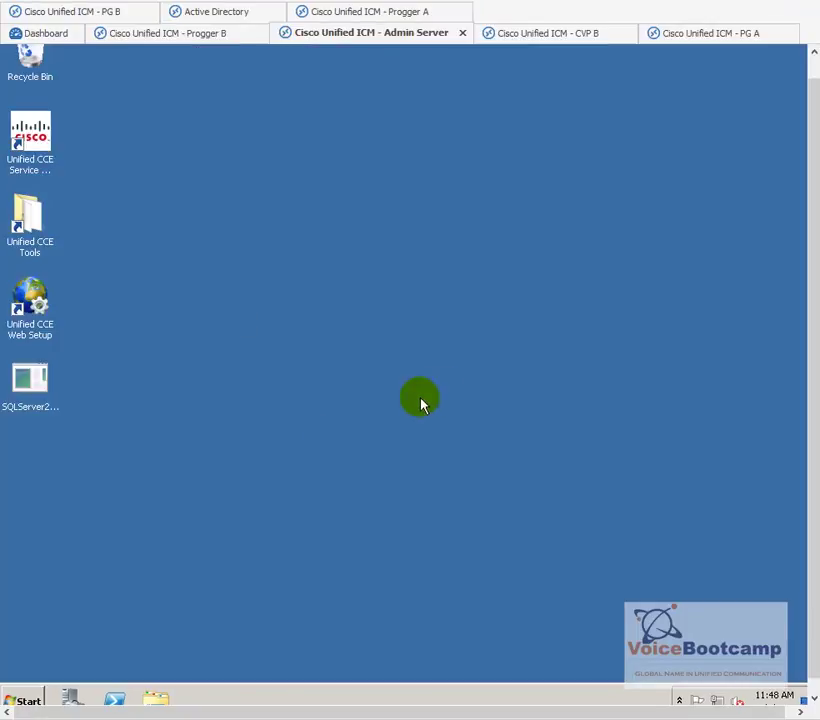
- Launch Web Setup on the Admin Server, getting past the certificate warning and security alert
{"action": "left_click", "coordinate": [35, 318]}
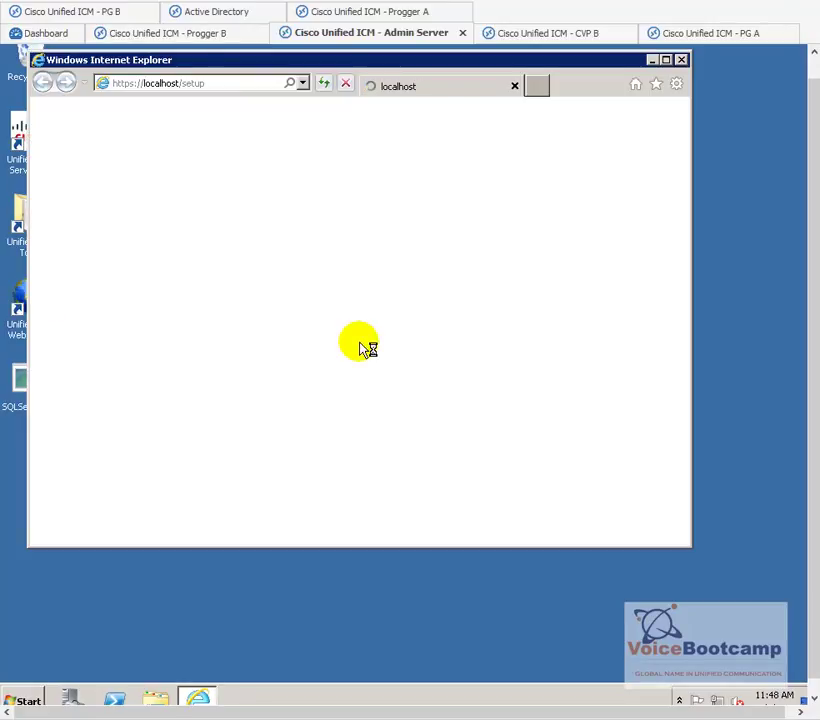
{"action": "left_click", "coordinate": [285, 325]}
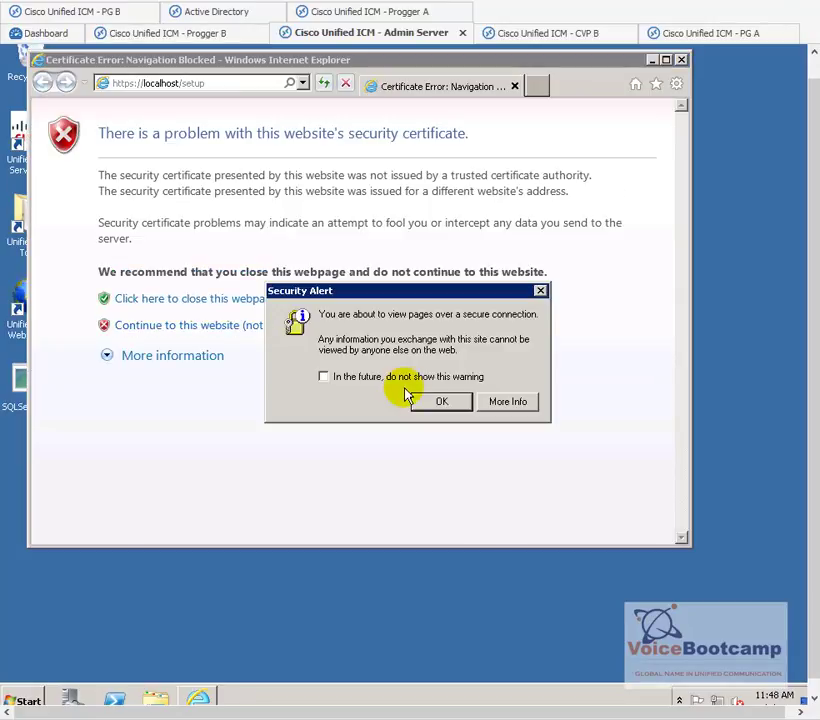
{"action": "left_click", "coordinate": [427, 399]}
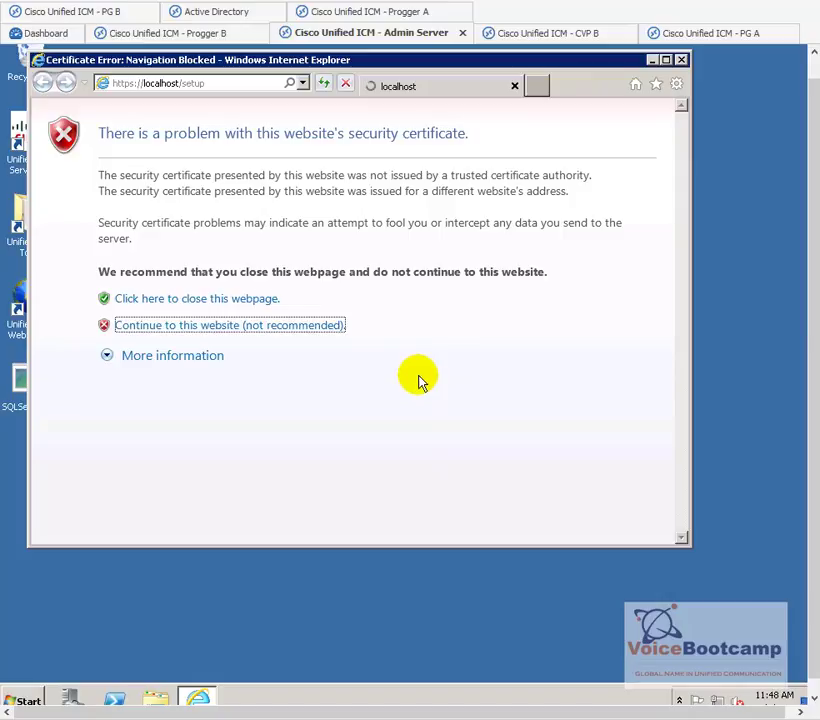
- Set IE Enhanced Security to Off for Administrators and Users, then close Server Manager and Internet Explorer
{"action": "left_click", "coordinate": [71, 697]}
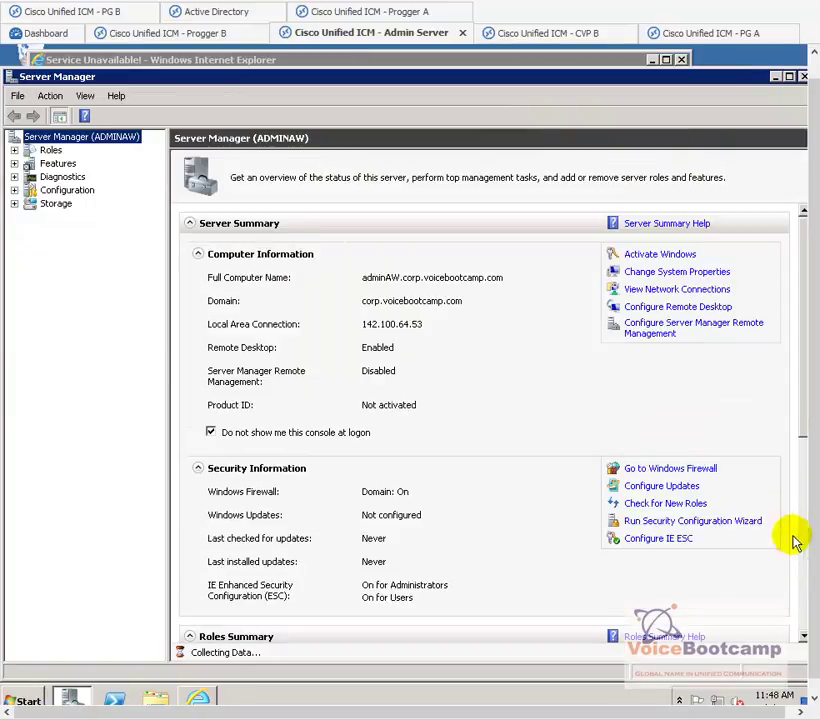
{"action": "left_click", "coordinate": [677, 542]}
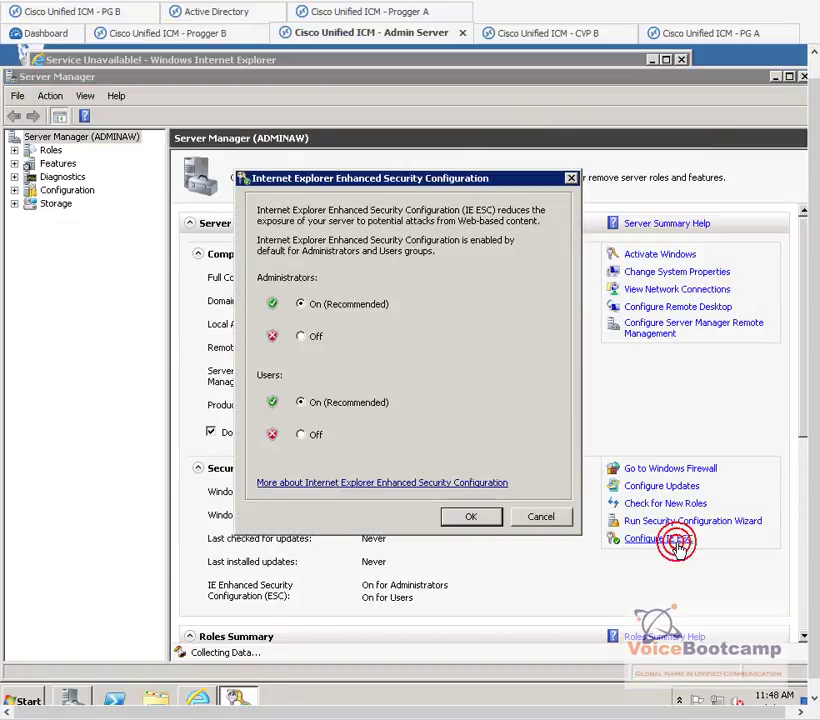
{"action": "left_click", "coordinate": [314, 340]}
{"action": "left_click", "coordinate": [302, 436]}
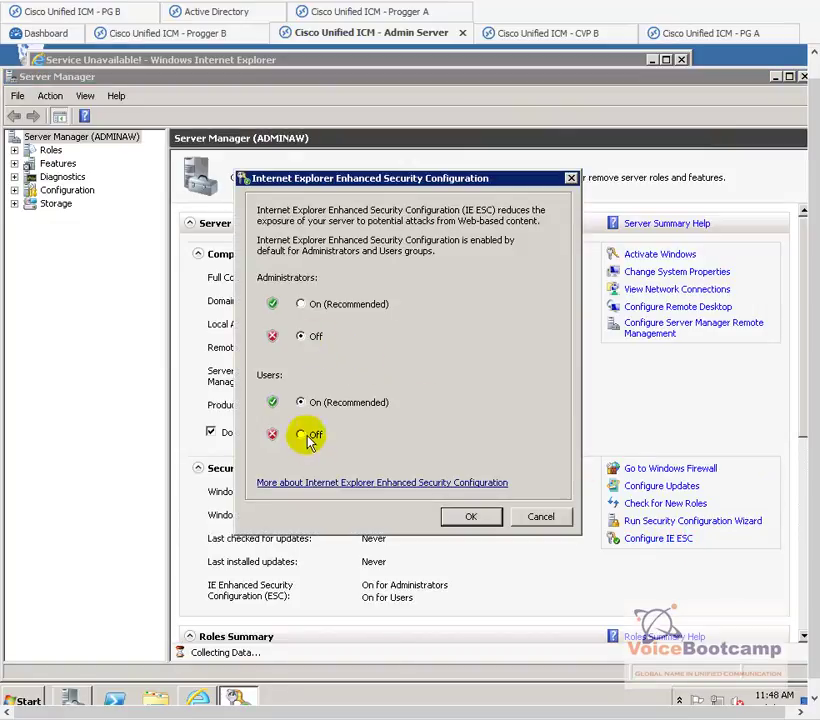
{"action": "left_click", "coordinate": [471, 516]}
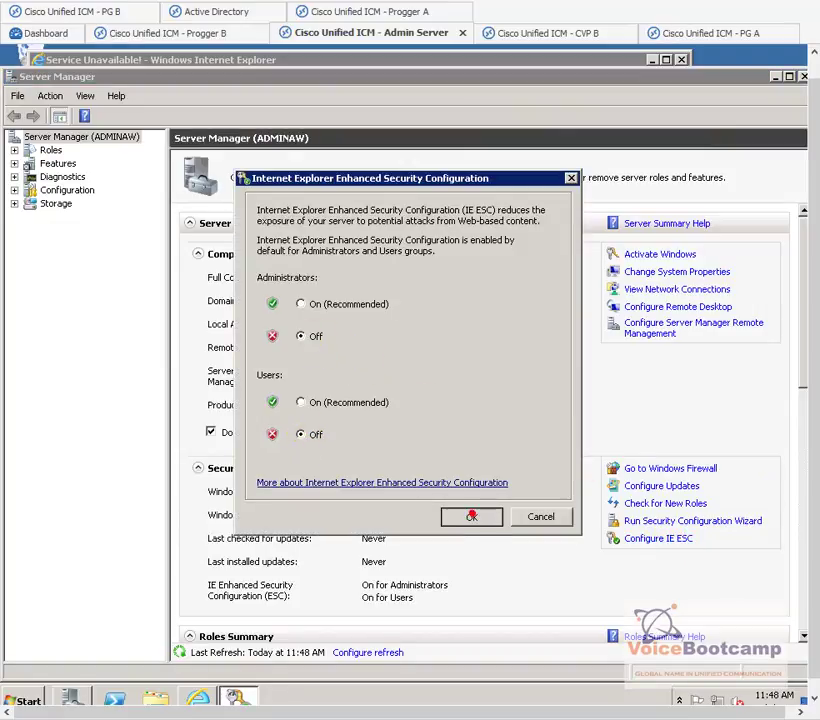
{"action": "left_click", "coordinate": [803, 77]}
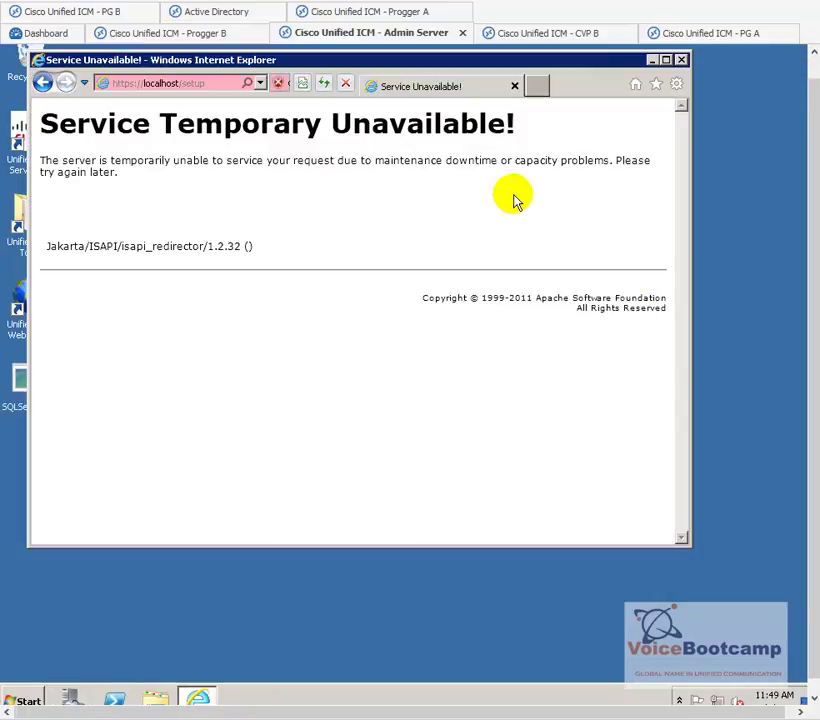
{"action": "left_click", "coordinate": [681, 61]}
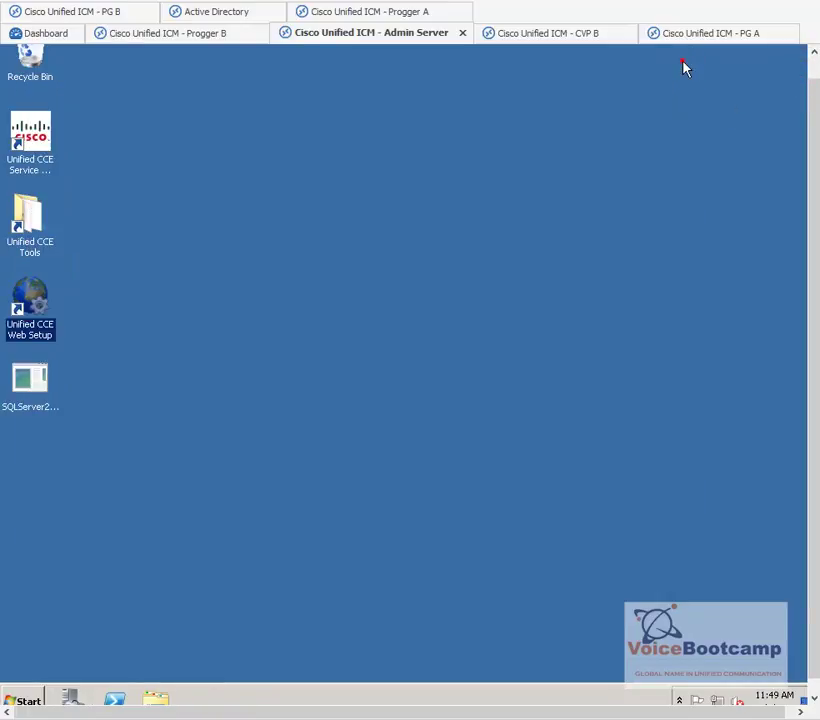
- Close the Admin Server session and check the vcb instance on PG A, PG B, Progger B and Progger A
{"action": "left_click", "coordinate": [683, 64]}
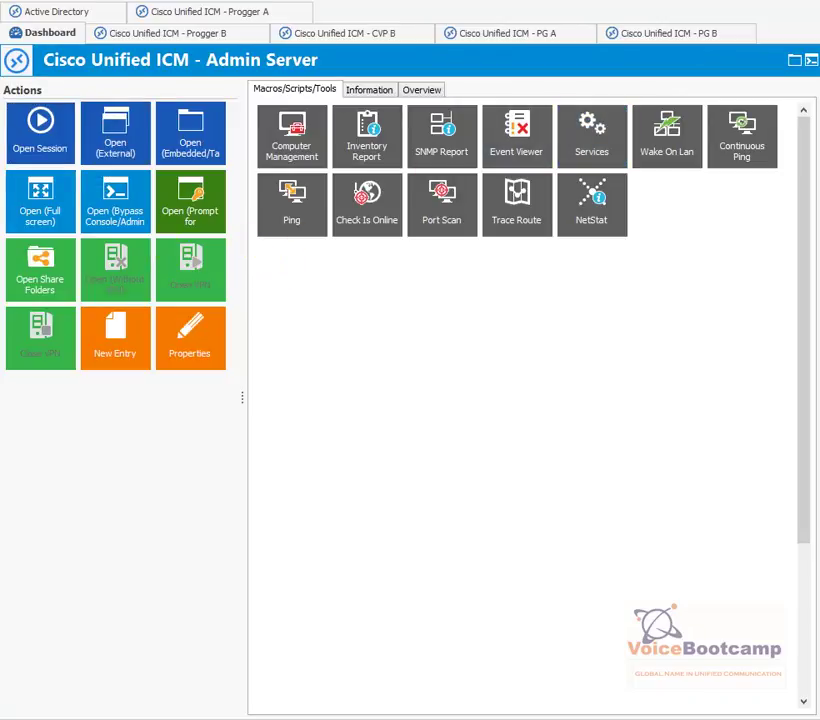
{"action": "left_click", "coordinate": [512, 33]}
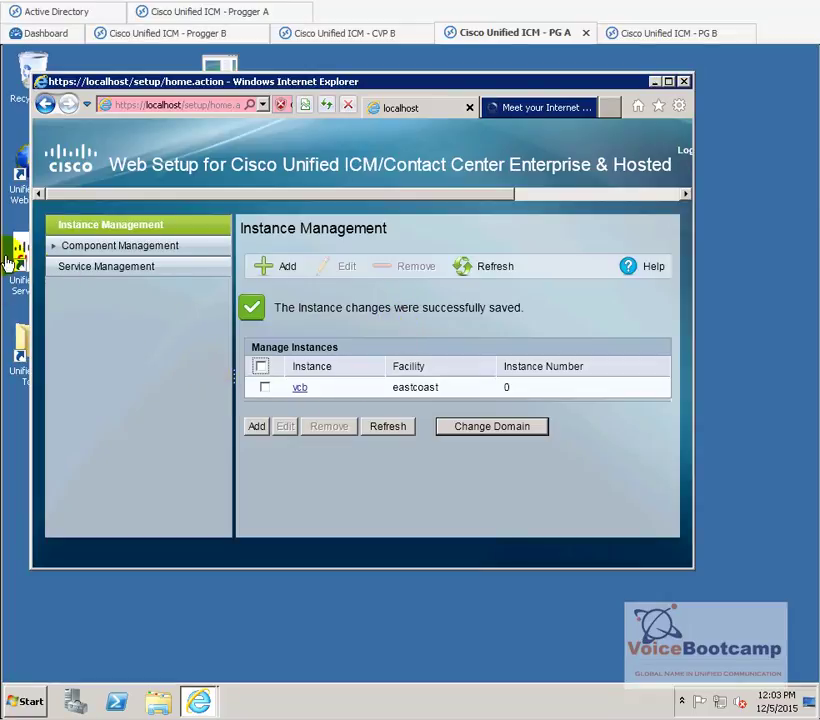
{"action": "left_click", "coordinate": [668, 33]}
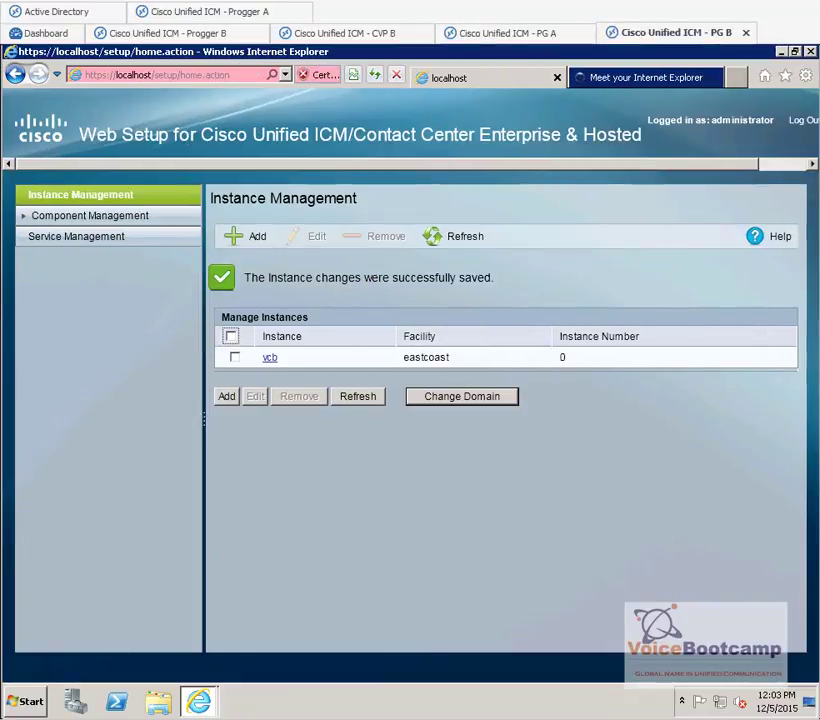
{"action": "left_click", "coordinate": [167, 33]}
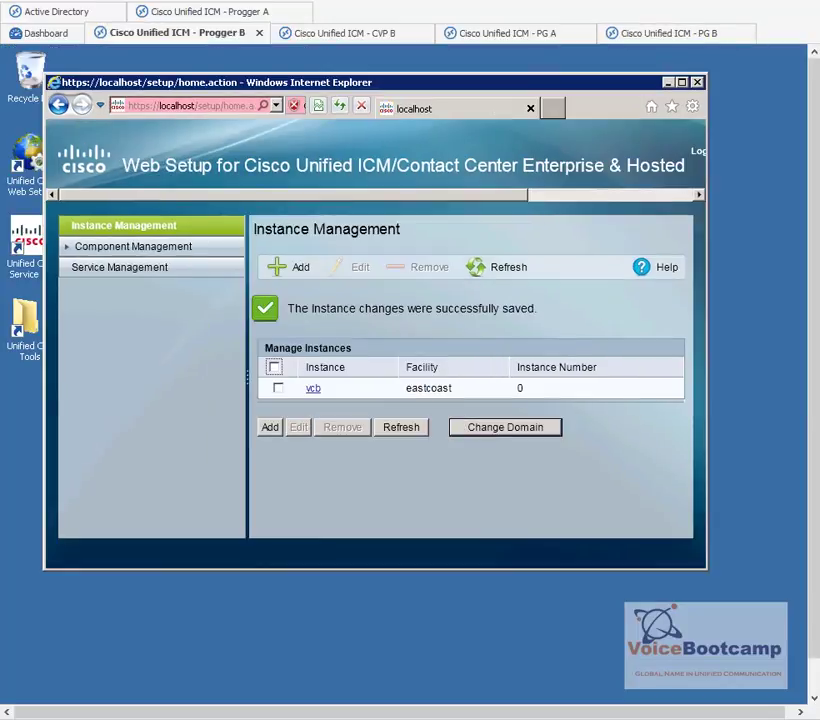
{"action": "left_click", "coordinate": [209, 12]}
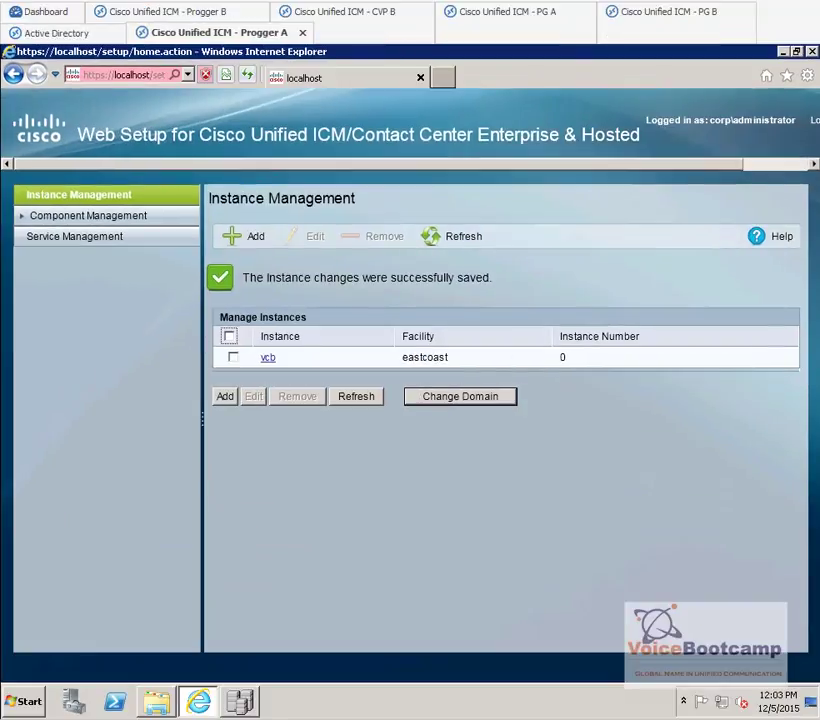
{"action": "left_click", "coordinate": [167, 11]}
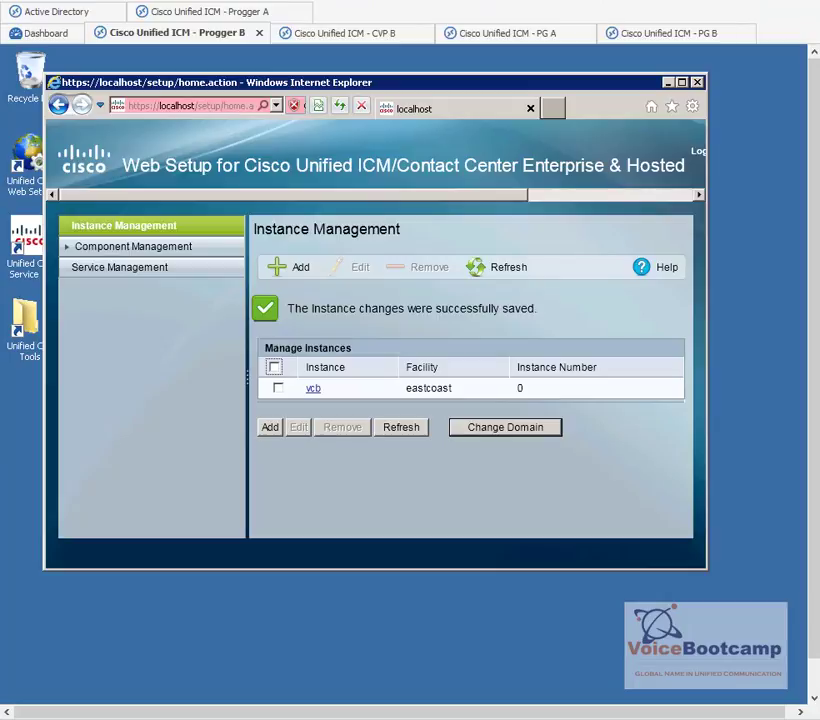
{"action": "left_click", "coordinate": [507, 33]}
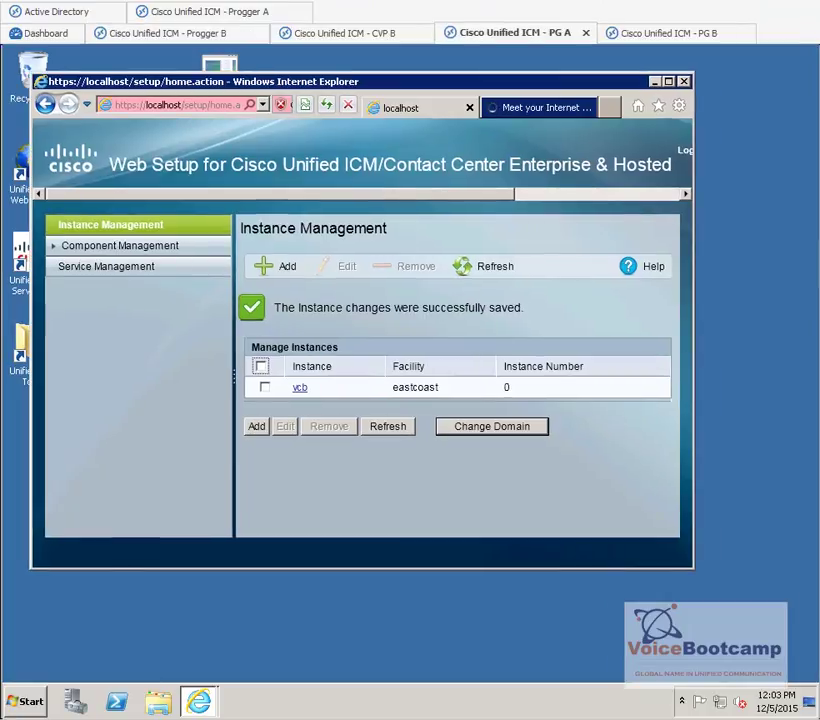
{"action": "left_click", "coordinate": [669, 33]}
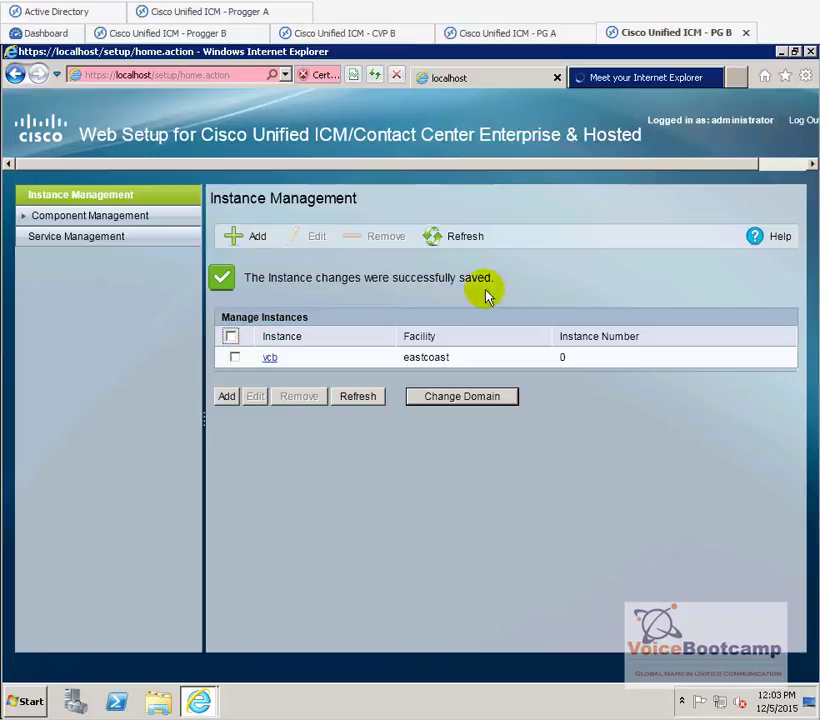
- Dismiss the blocked-content warning on PG B and return to the Web Setup instance list
{"action": "left_click", "coordinate": [713, 83]}
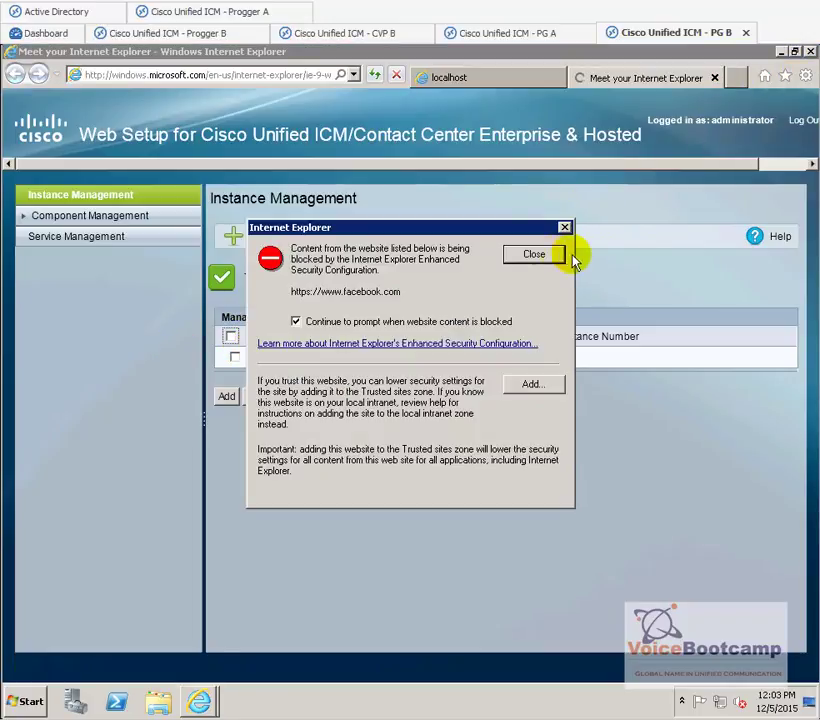
{"action": "left_click", "coordinate": [558, 256]}
{"action": "left_click", "coordinate": [505, 80]}
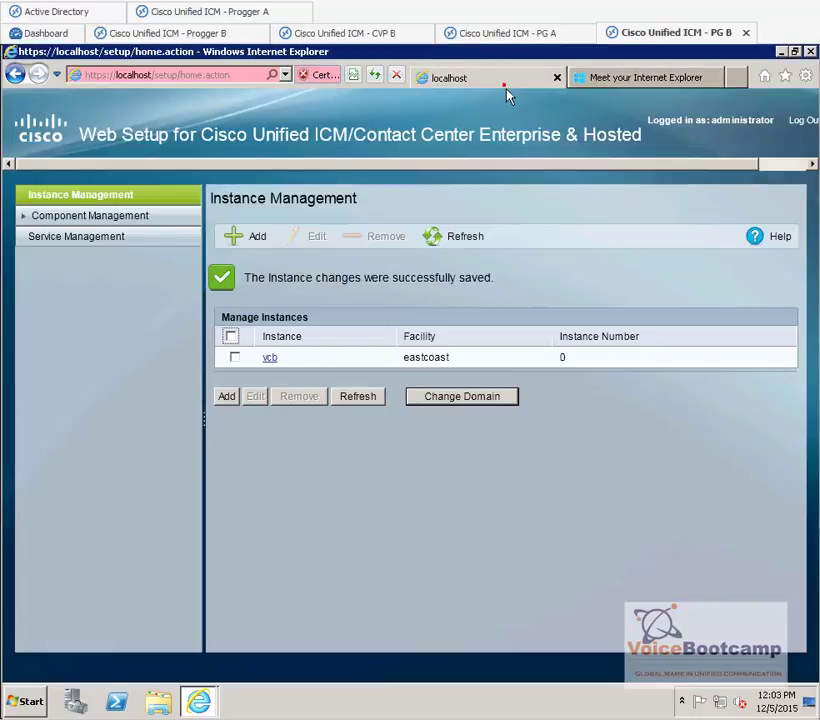